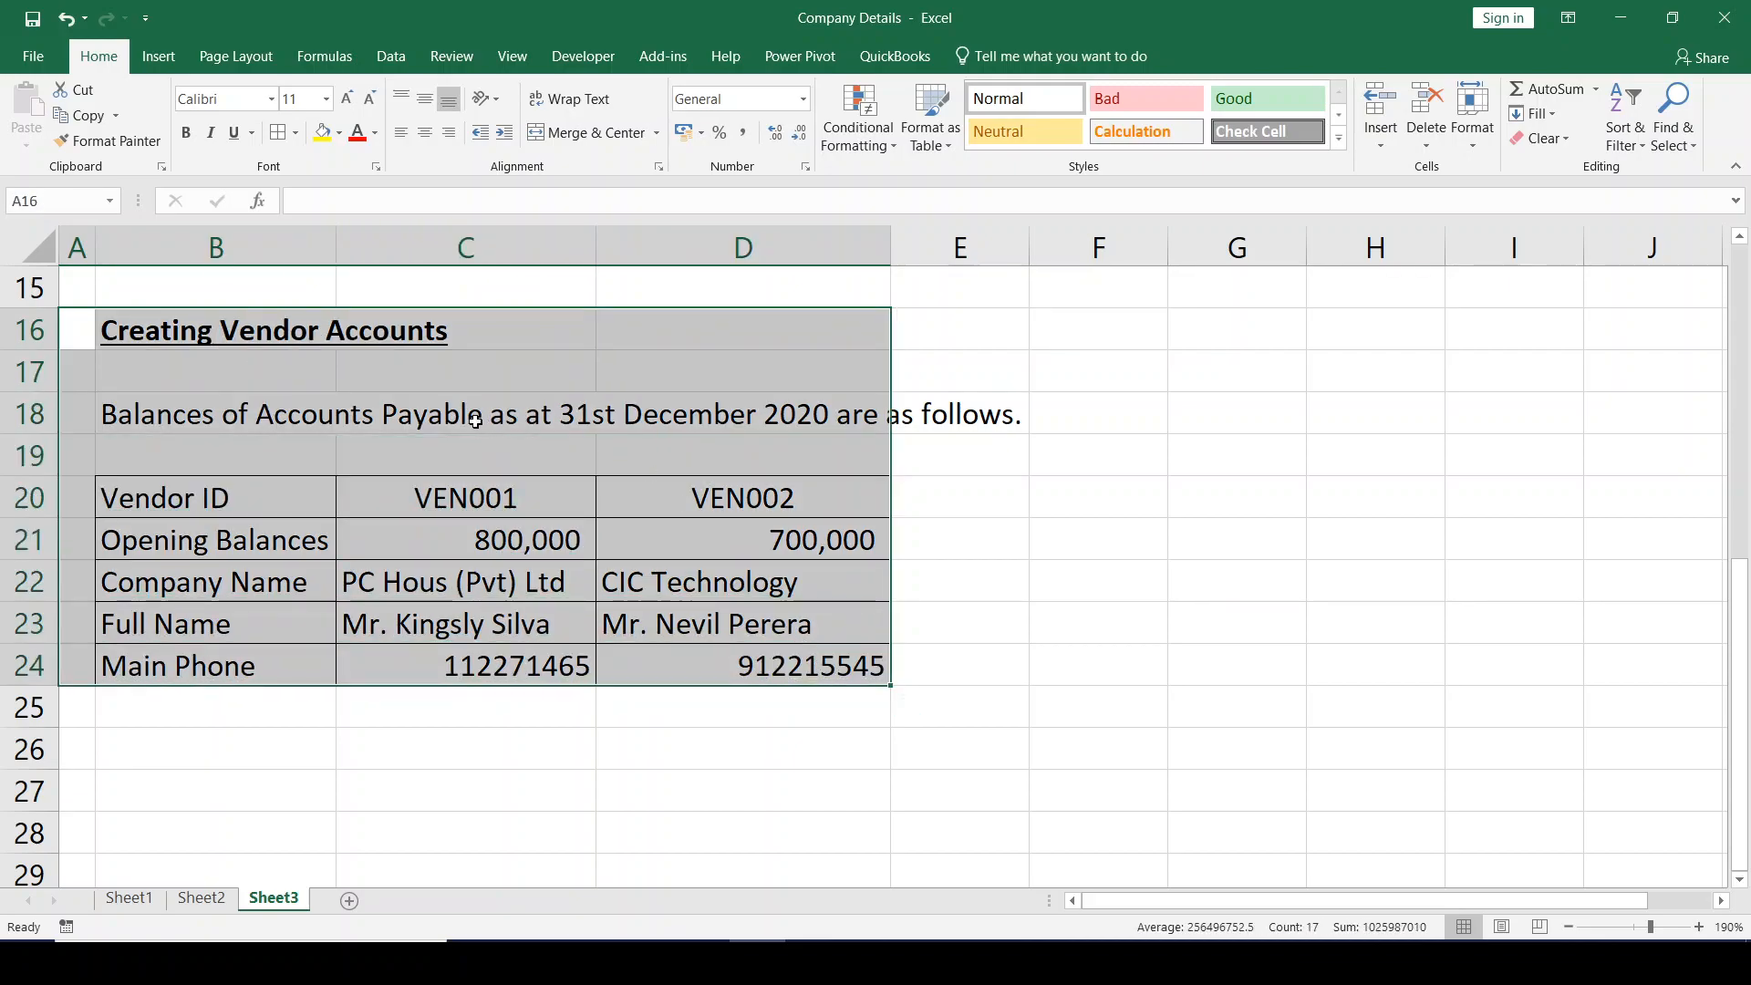
# Review VEN001's details in cells C20:C24 of the Excel vendor table, then switch to QuickBooks.
pyautogui.click(417, 495)
pyautogui.moveTo(692, 497); pyautogui.dragTo(688, 659)
pyautogui.moveTo(499, 497); pyautogui.dragTo(498, 664)
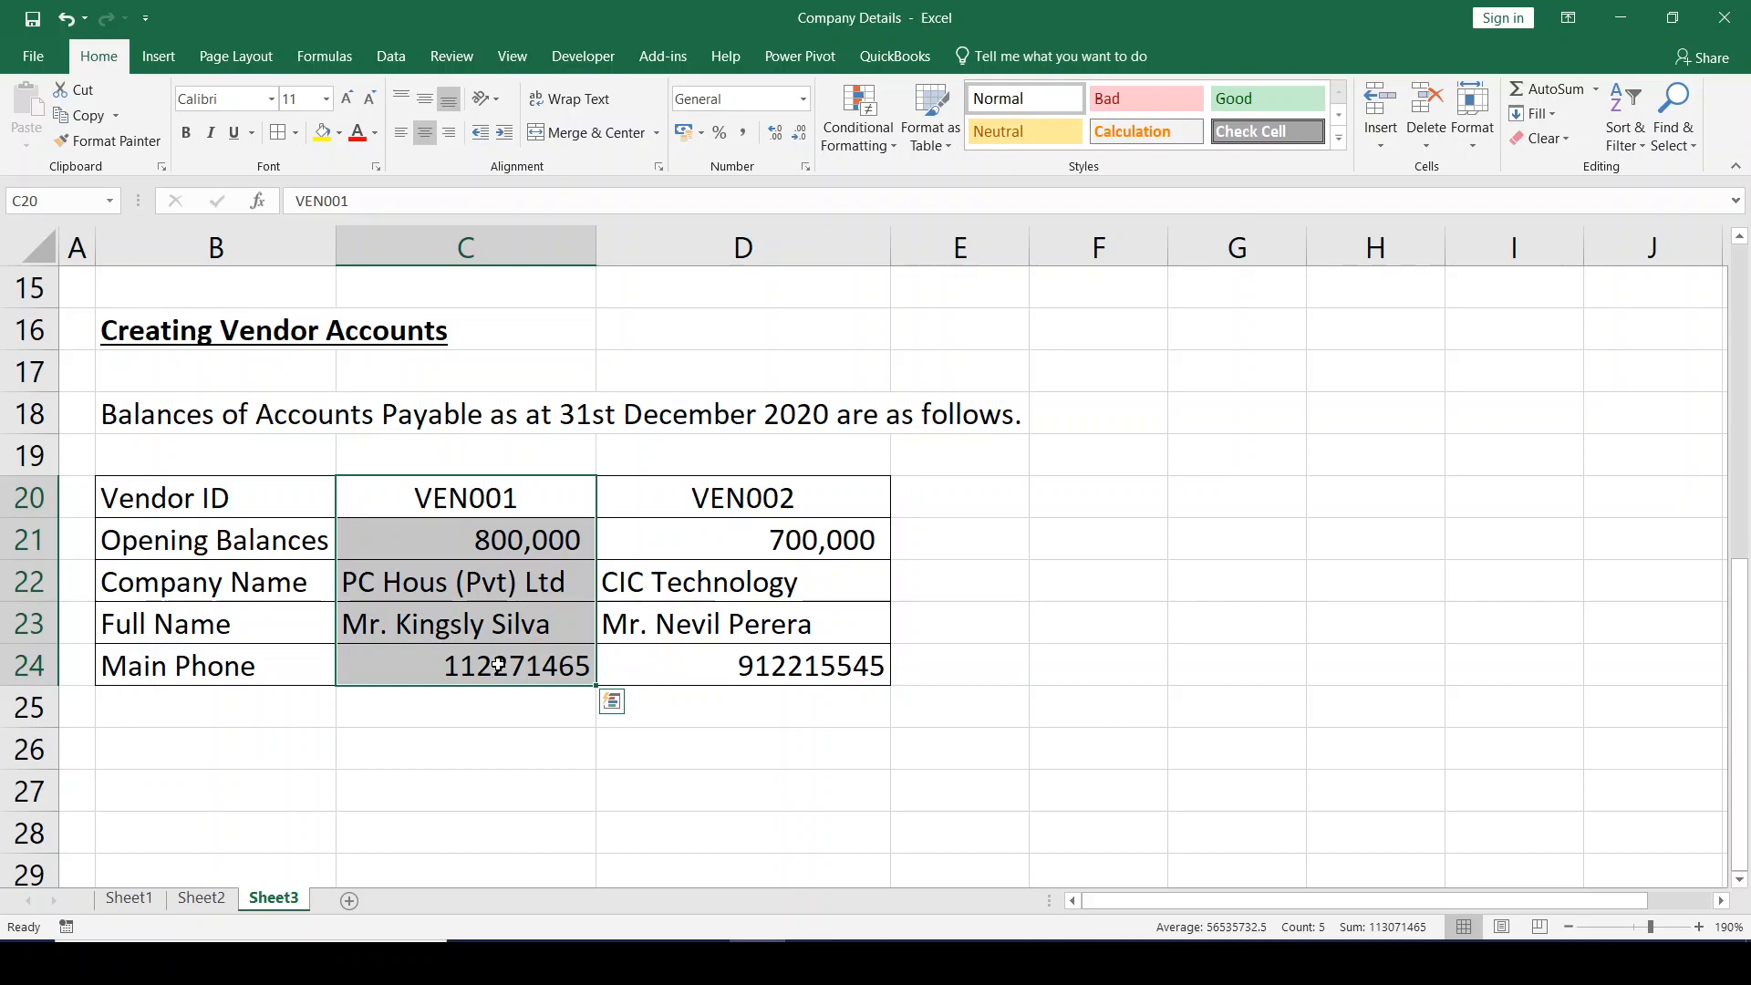
pyautogui.hotkey('alt', 'Tab')
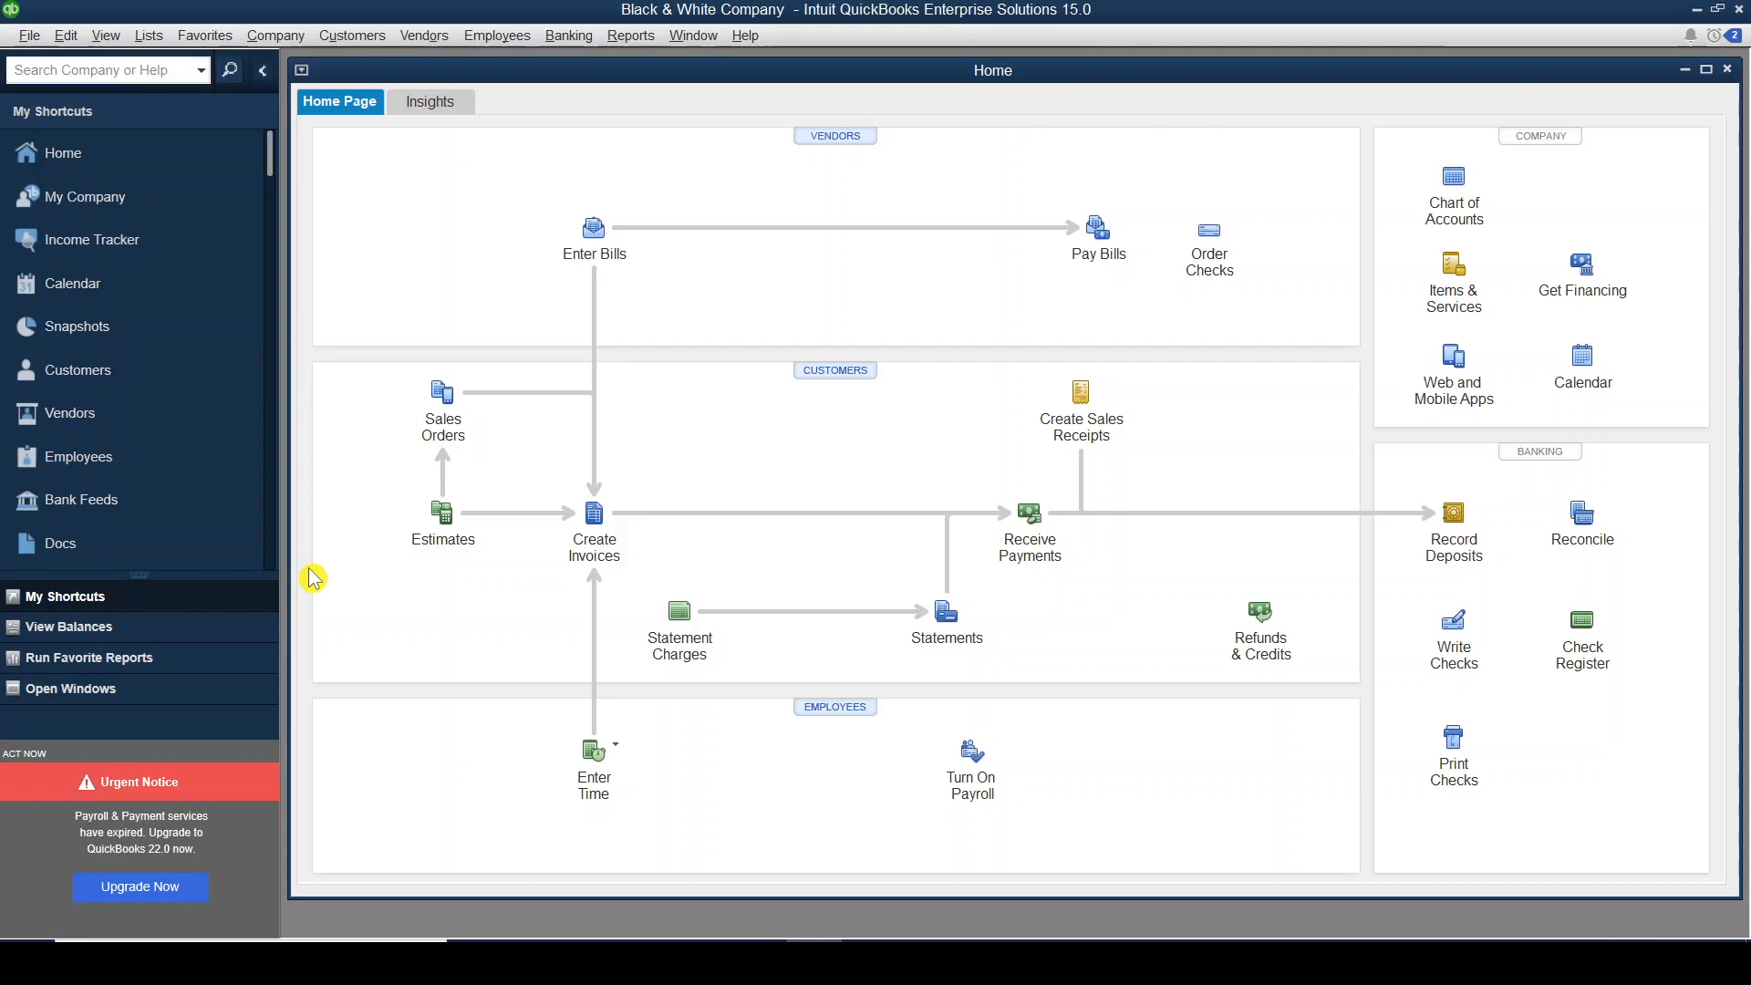
# Open the empty Vendor Center from the VENDORS heading on the Home page.
pyautogui.click(836, 139)
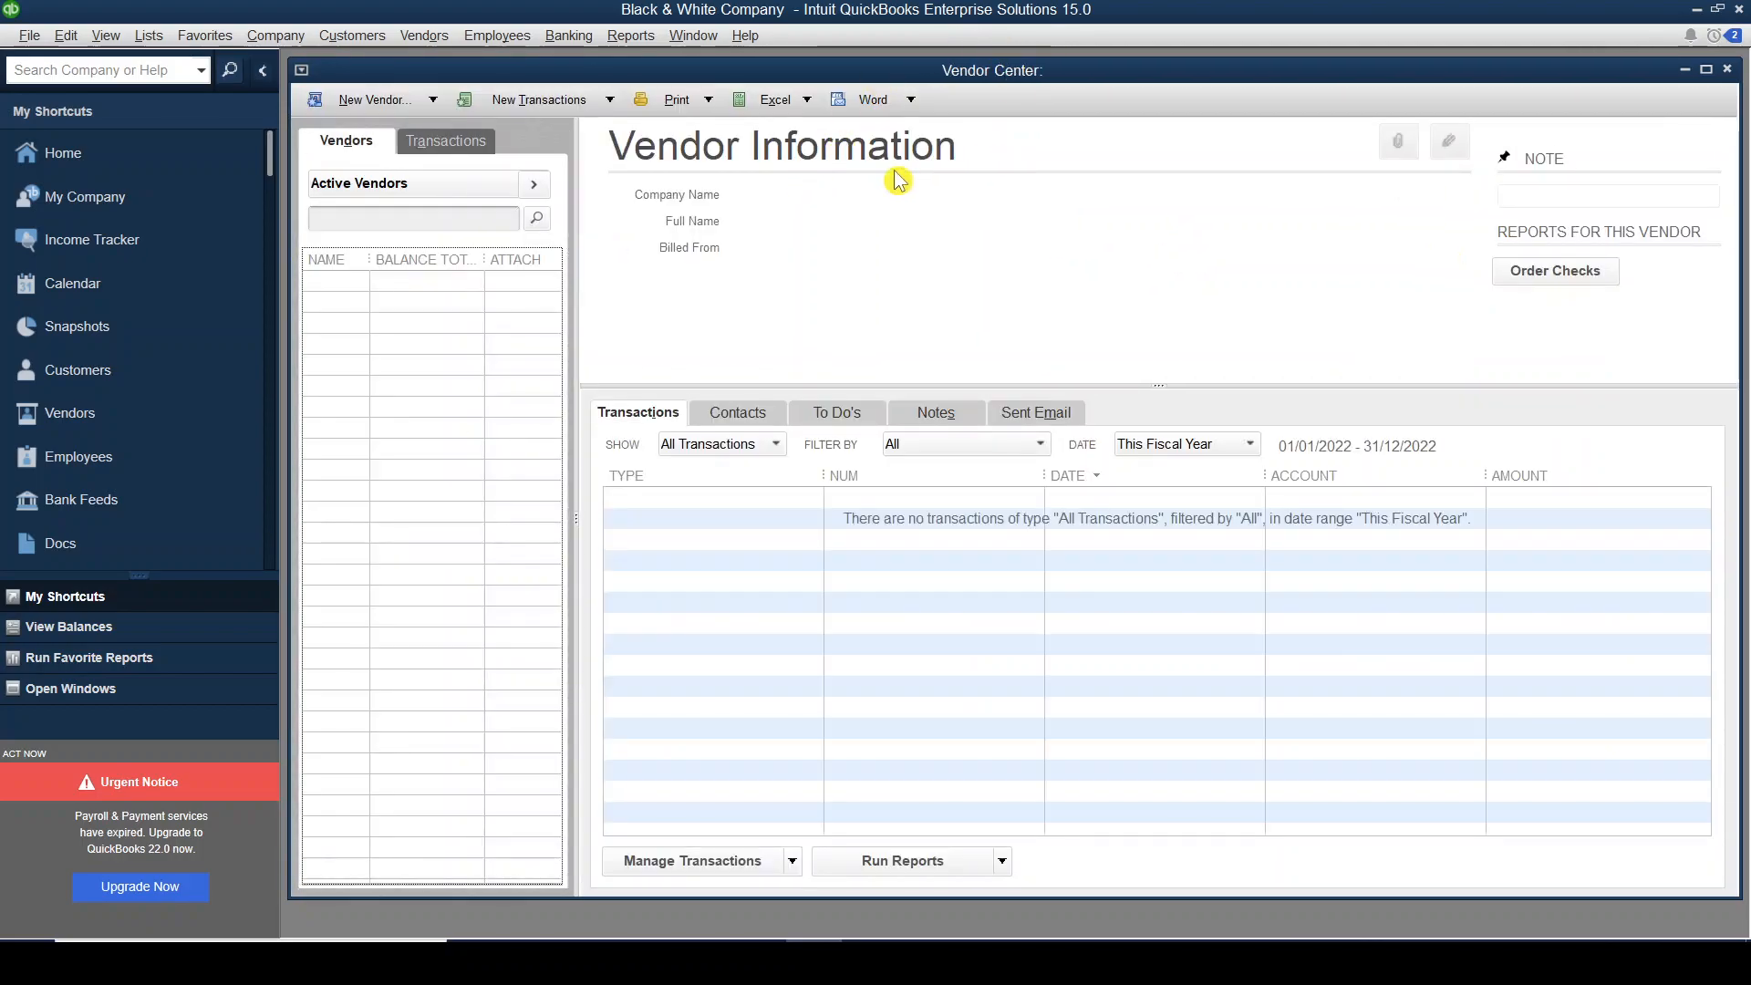
pyautogui.click(1726, 70)
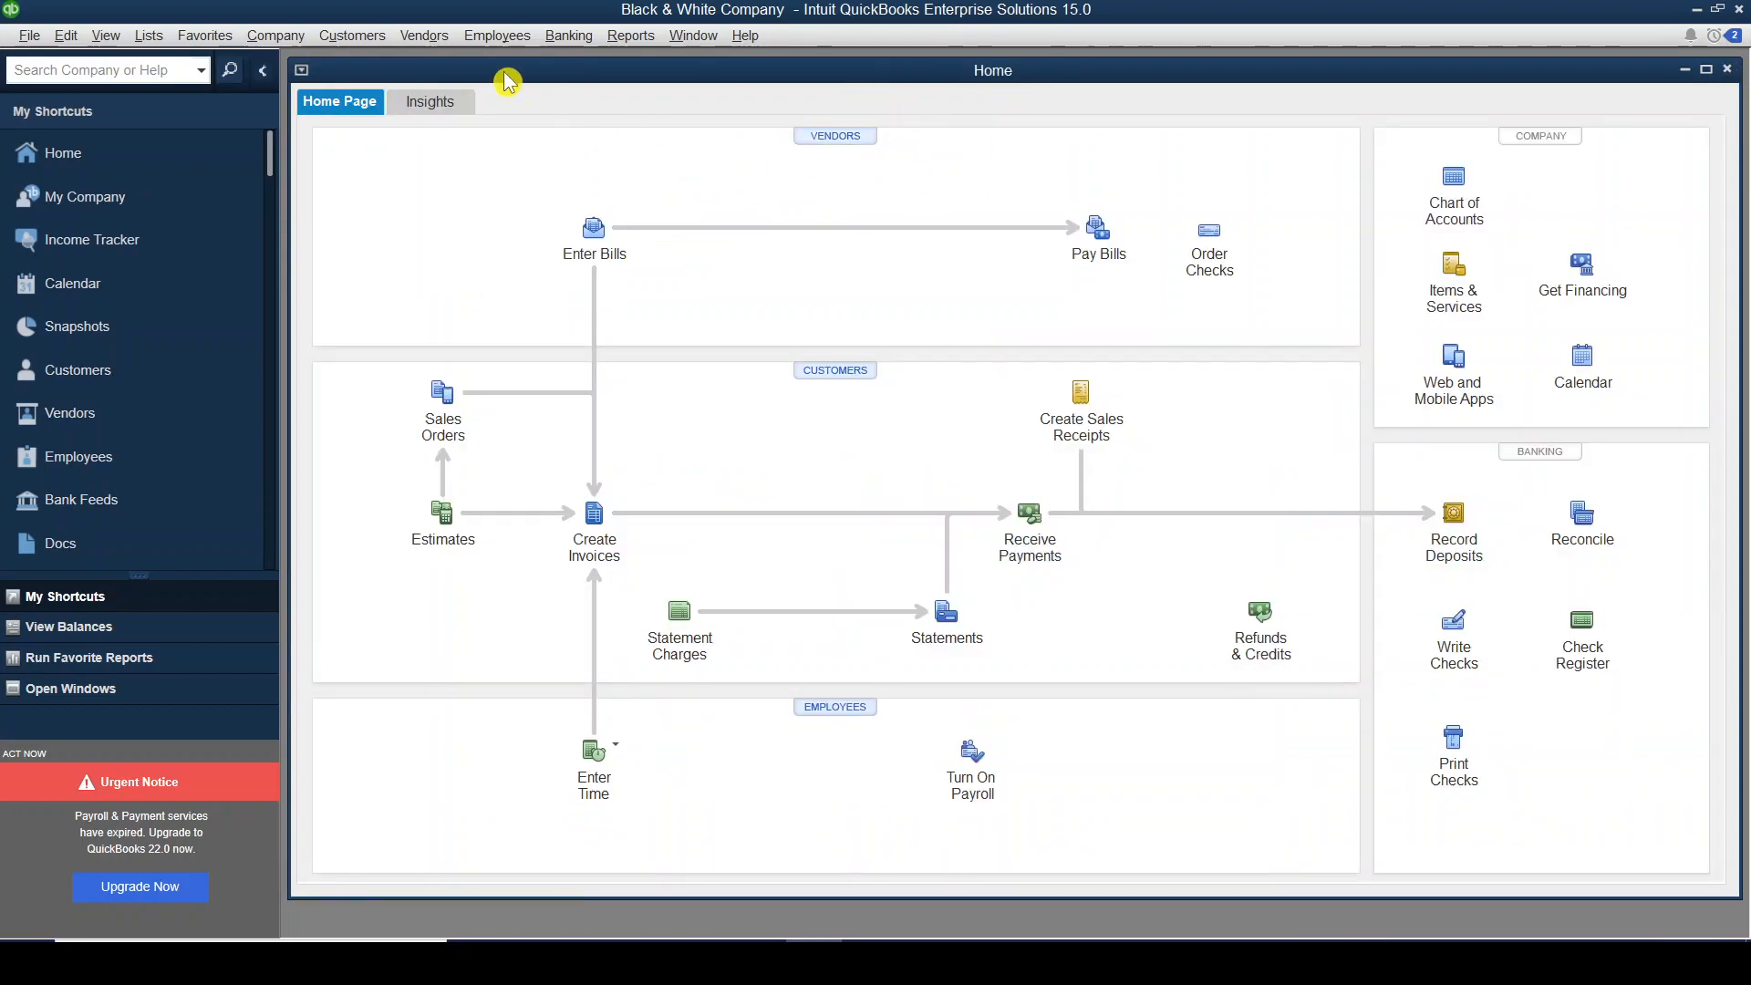
pyautogui.click(438, 42)
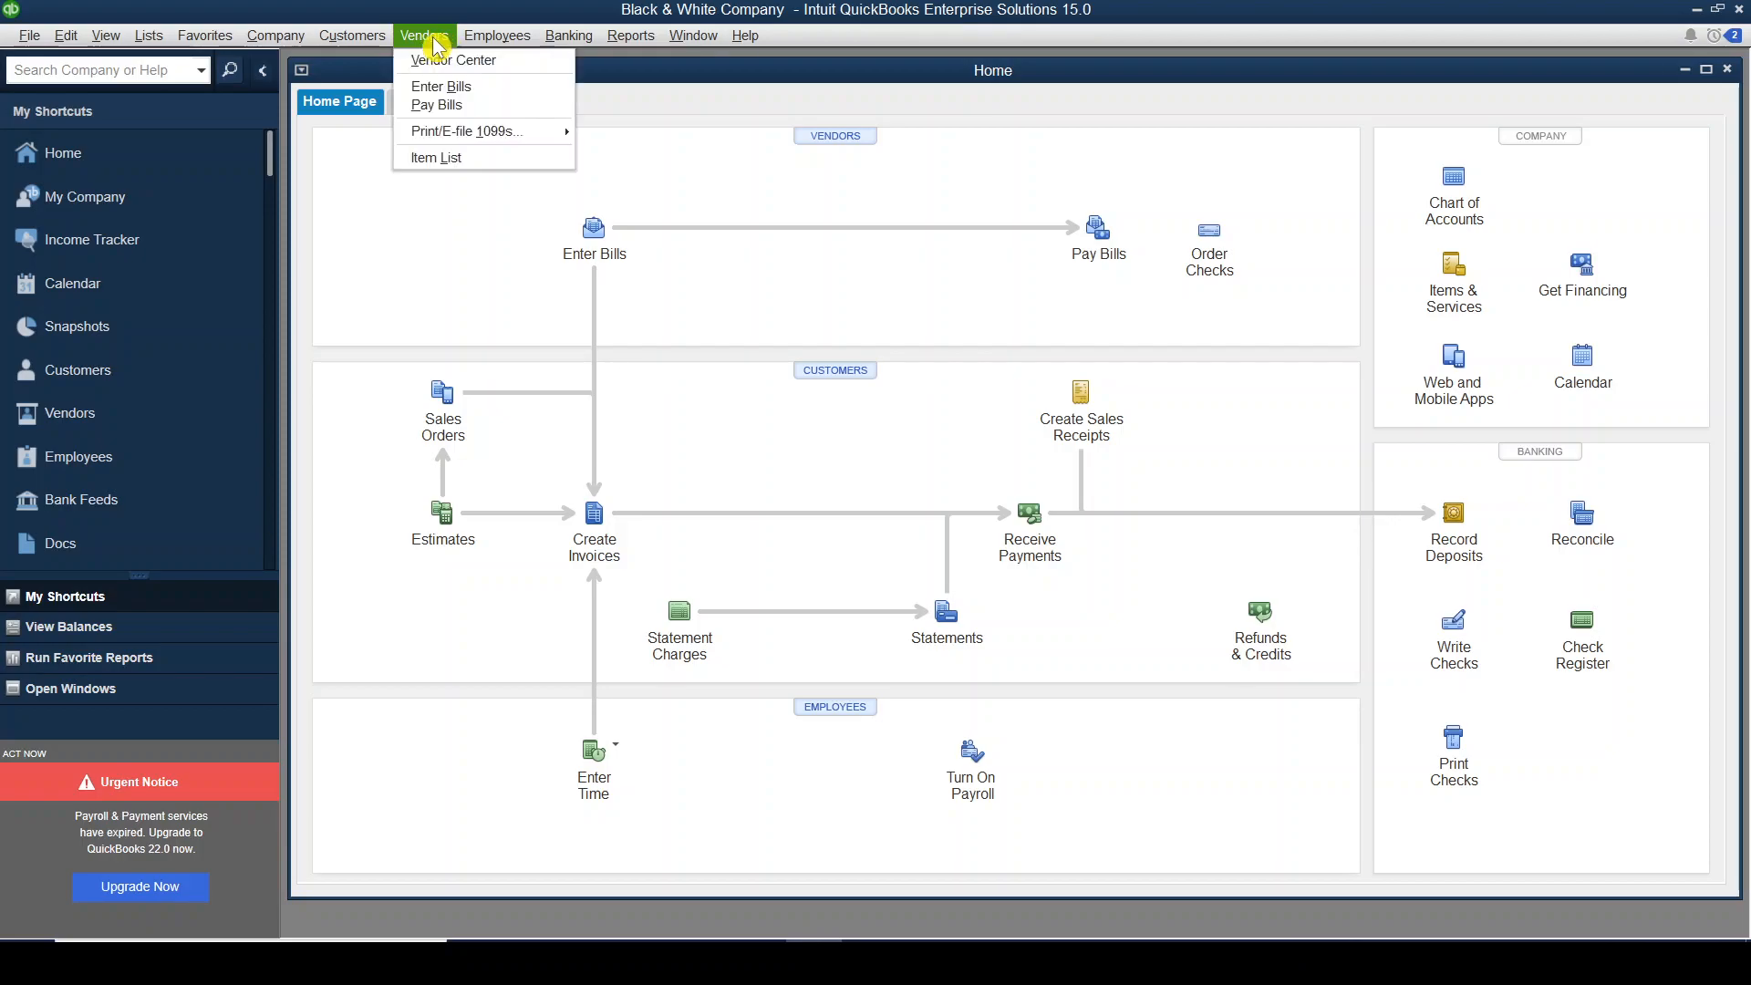
pyautogui.click(513, 70)
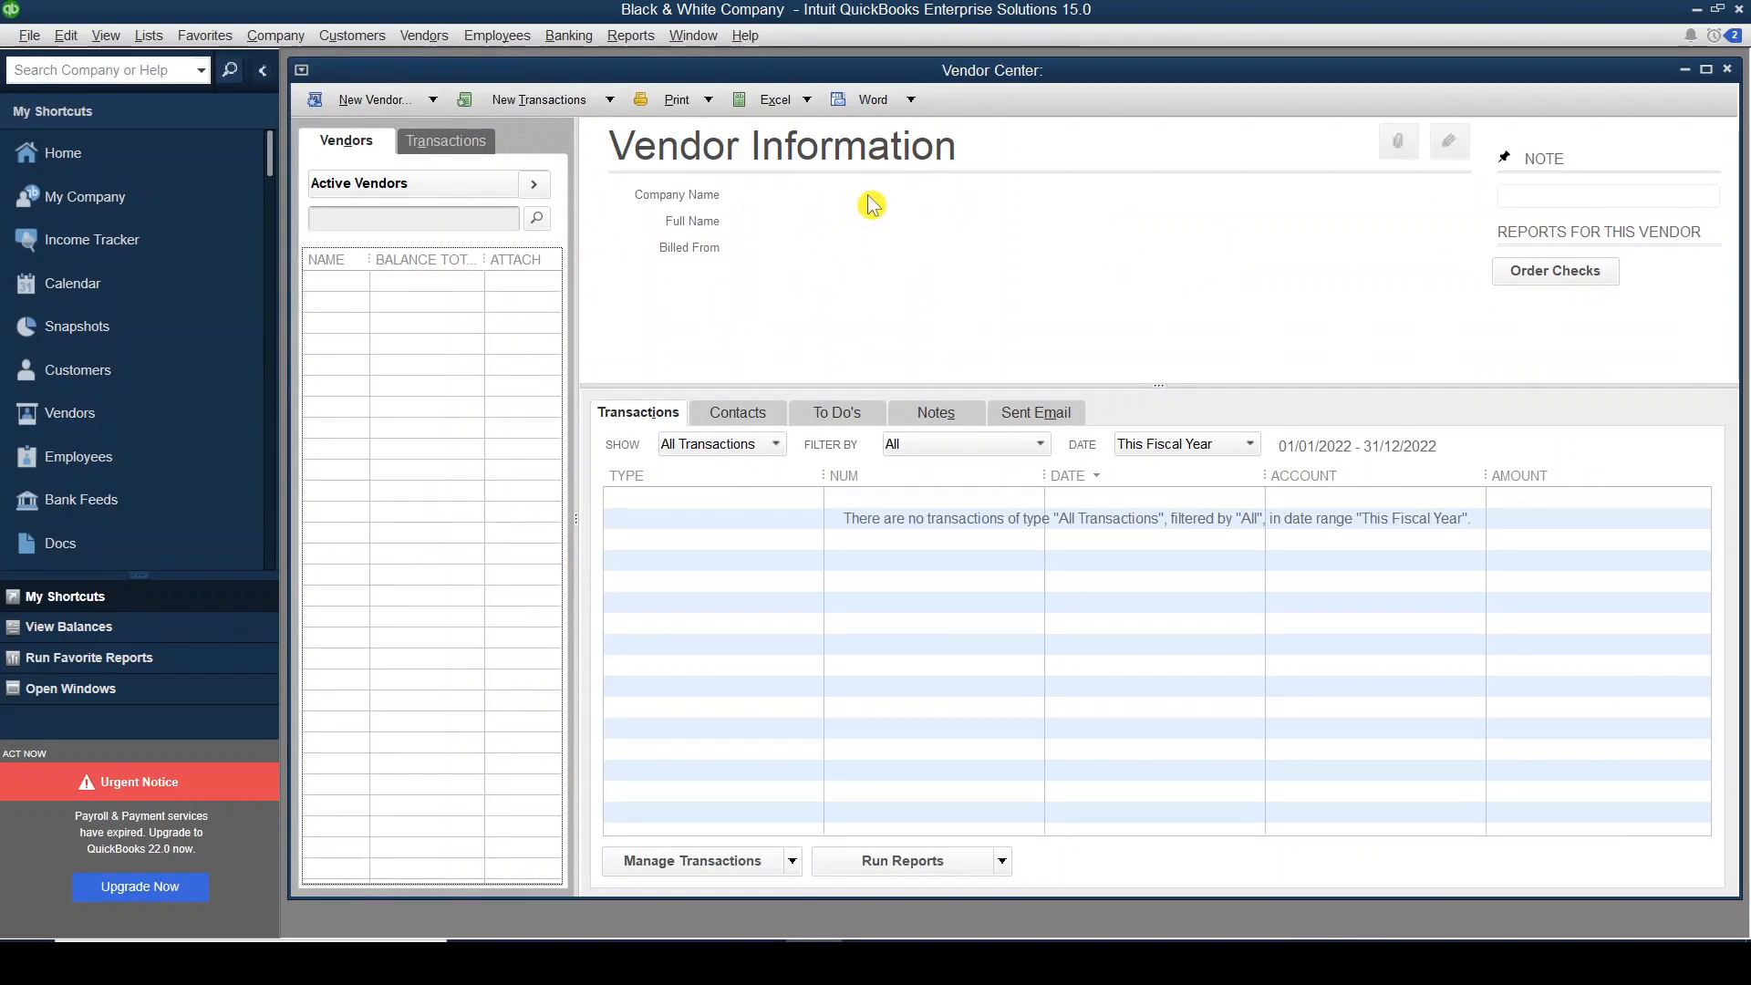
pyautogui.click(1728, 72)
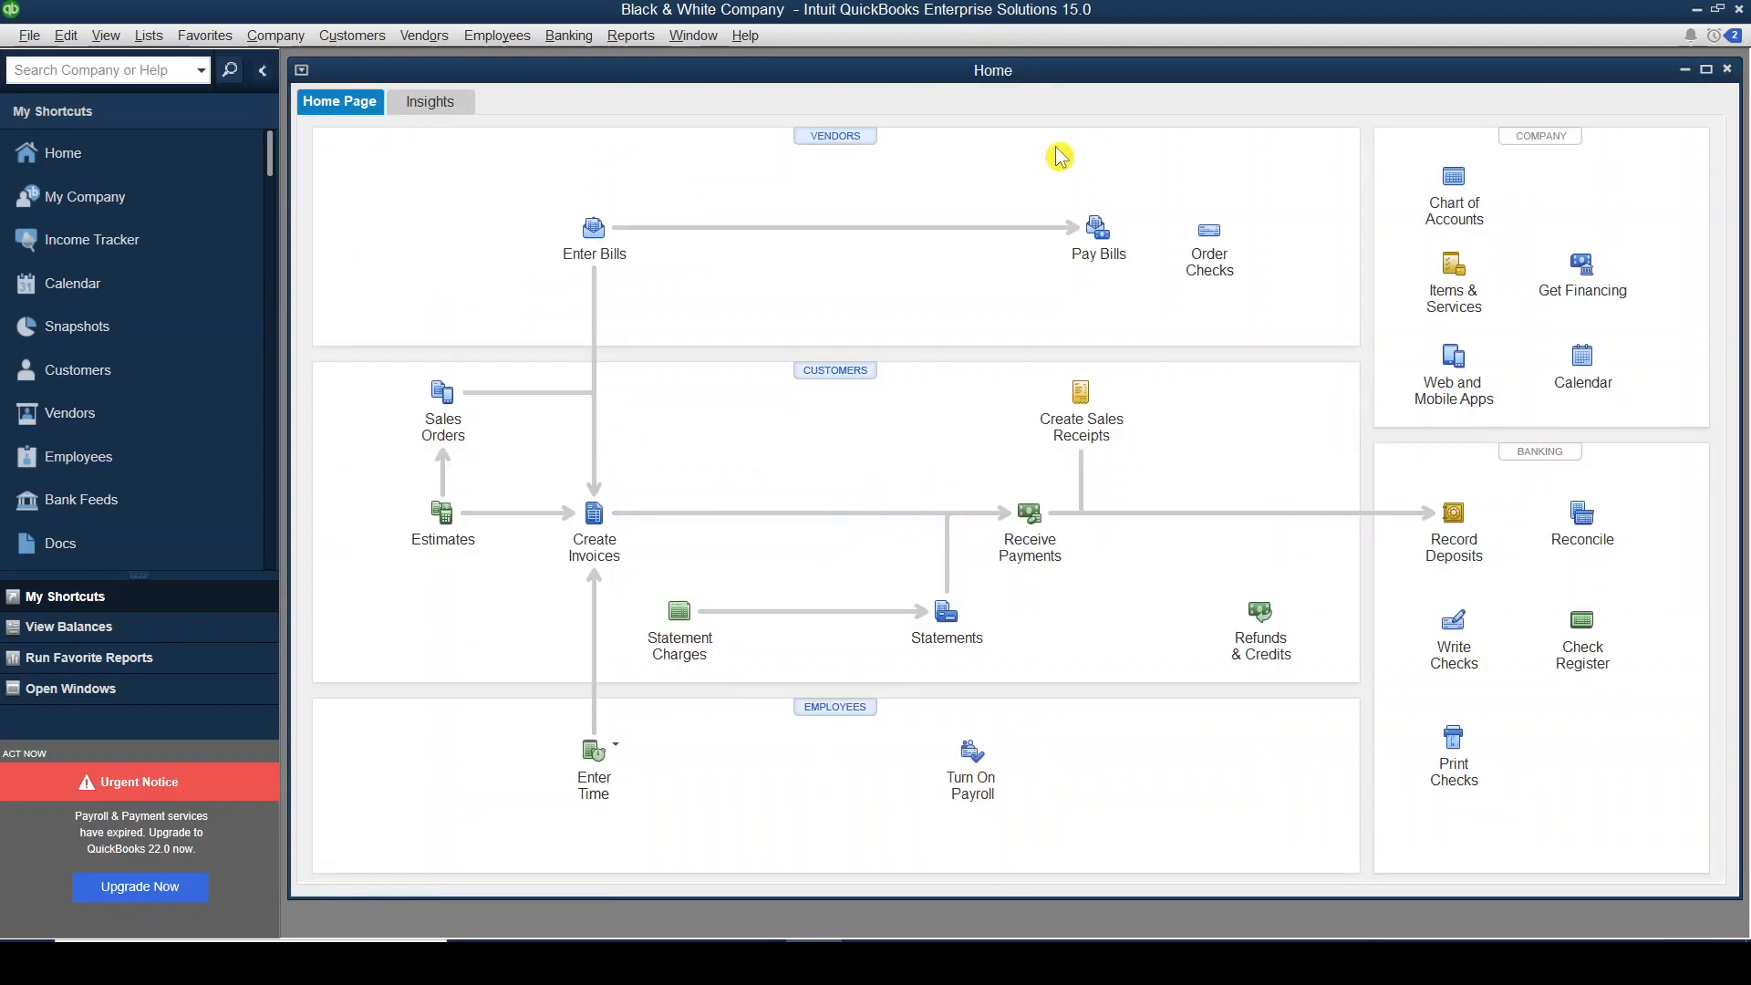
pyautogui.click(848, 146)
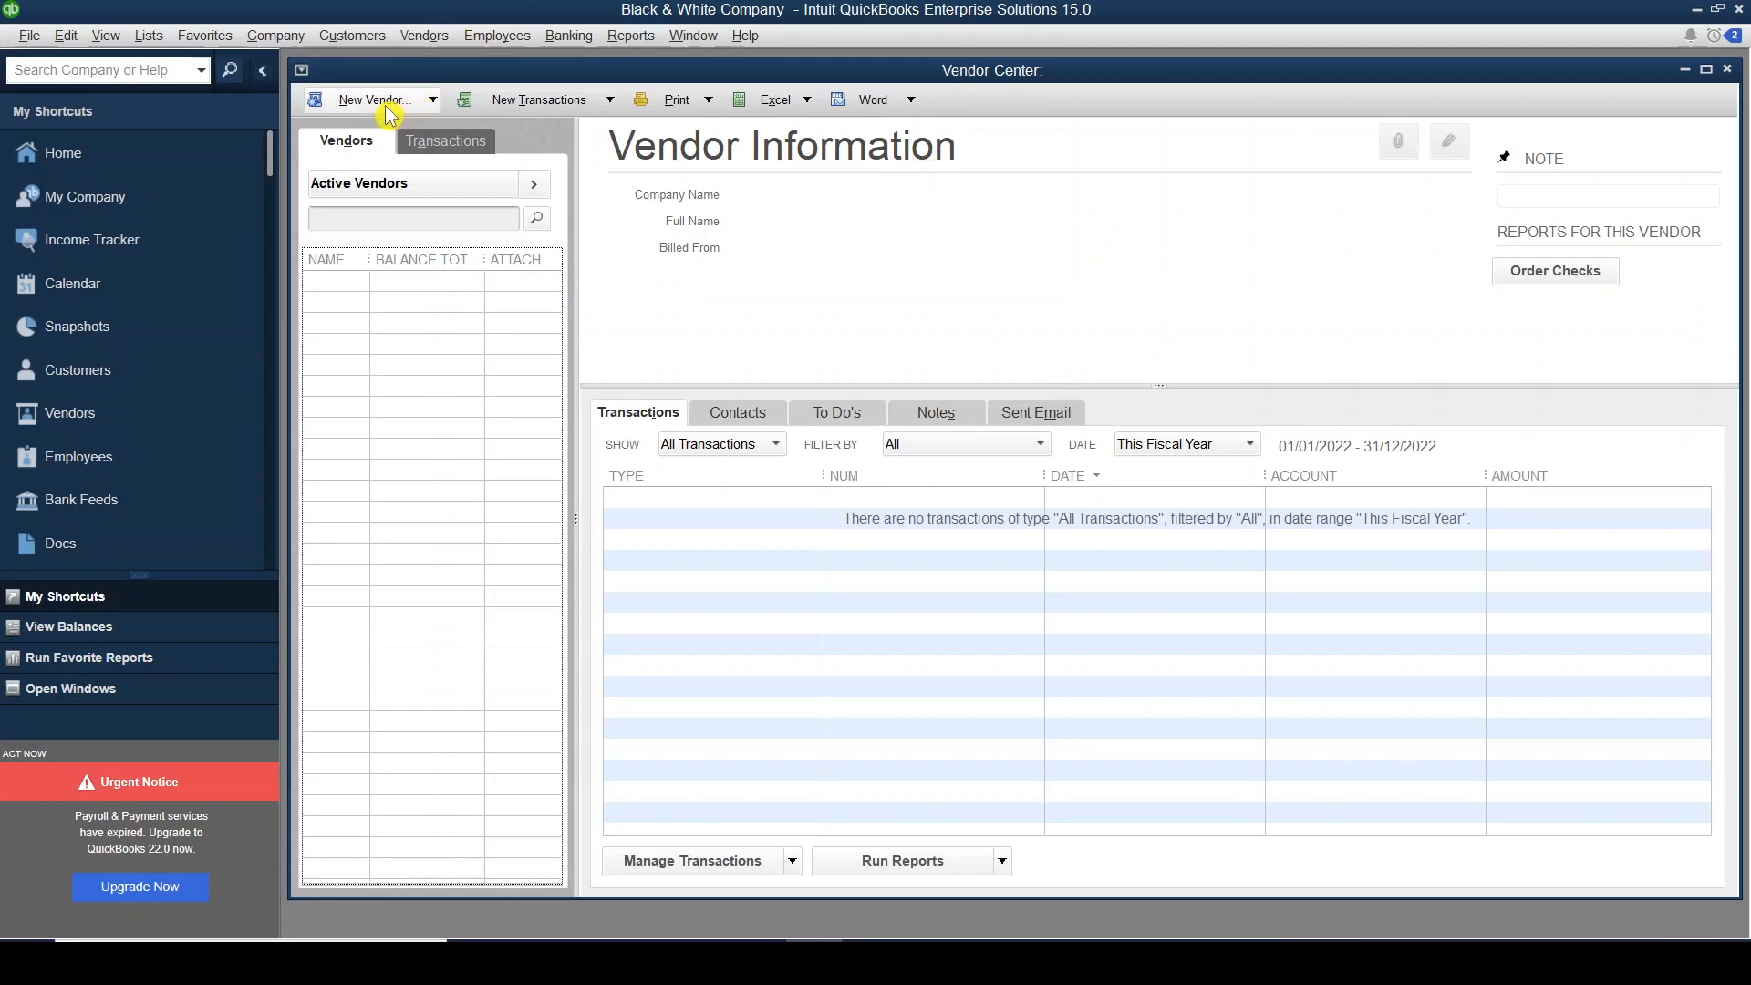
# Start a new vendor and enter VEN001 as the vendor name.
pyautogui.click(434, 102)
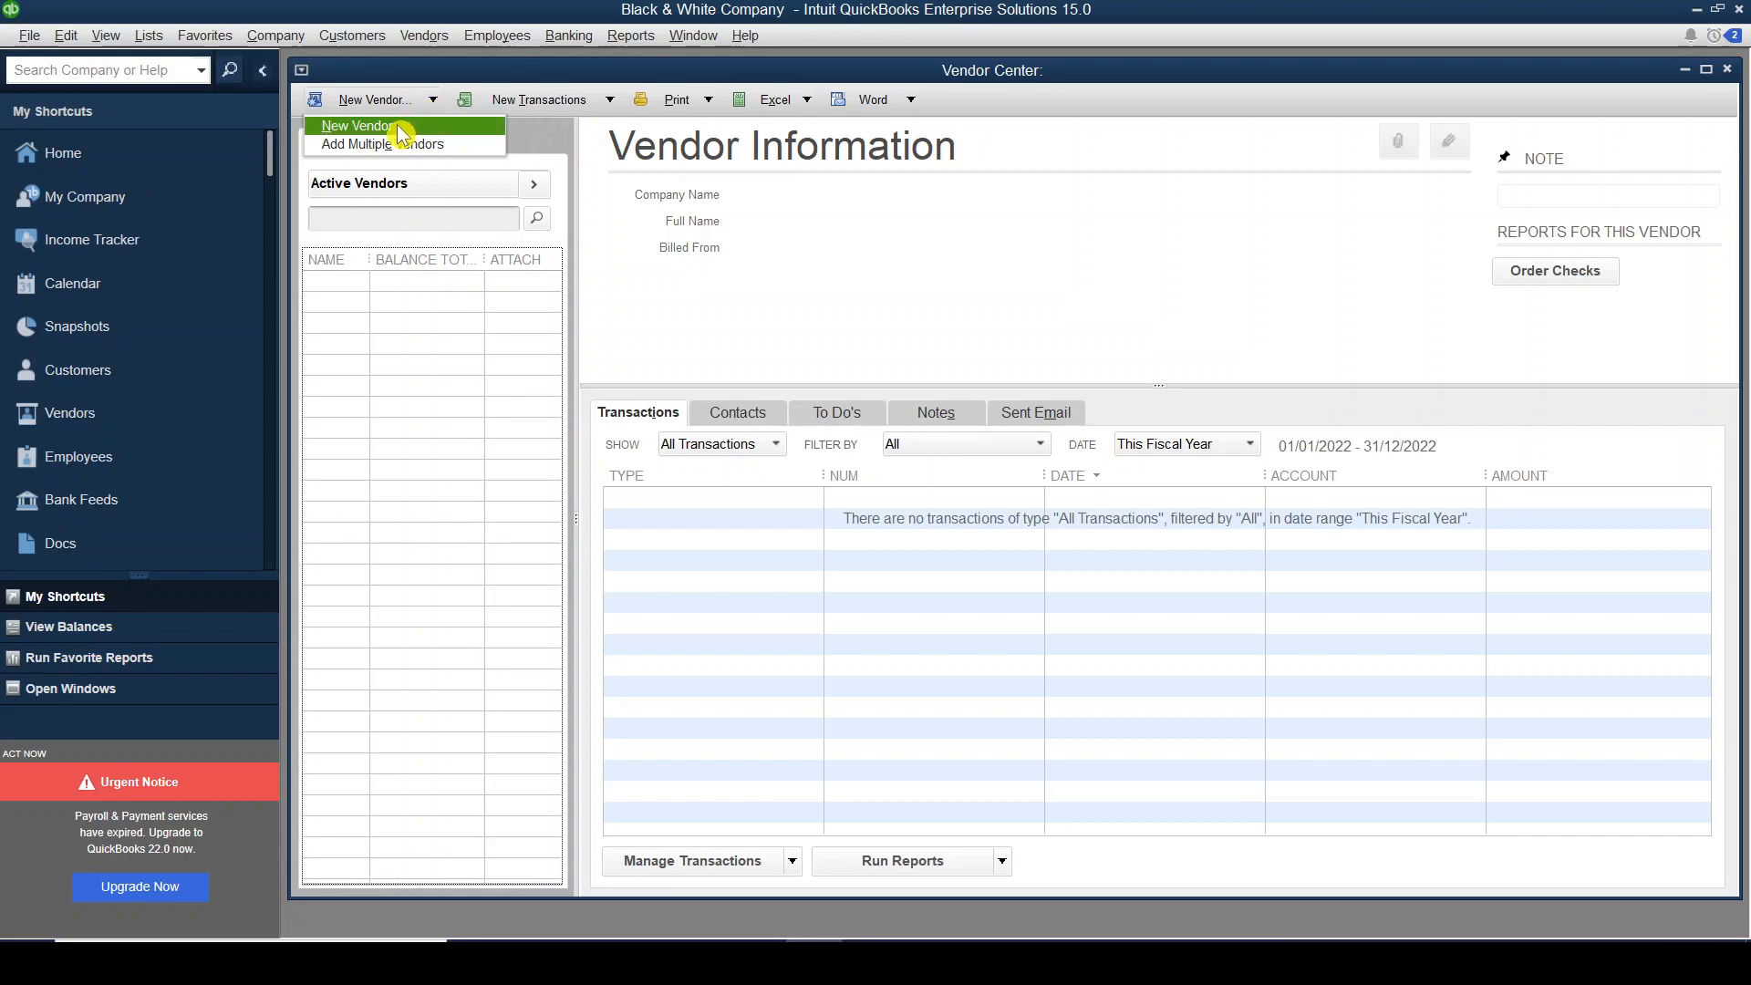
pyautogui.click(402, 130)
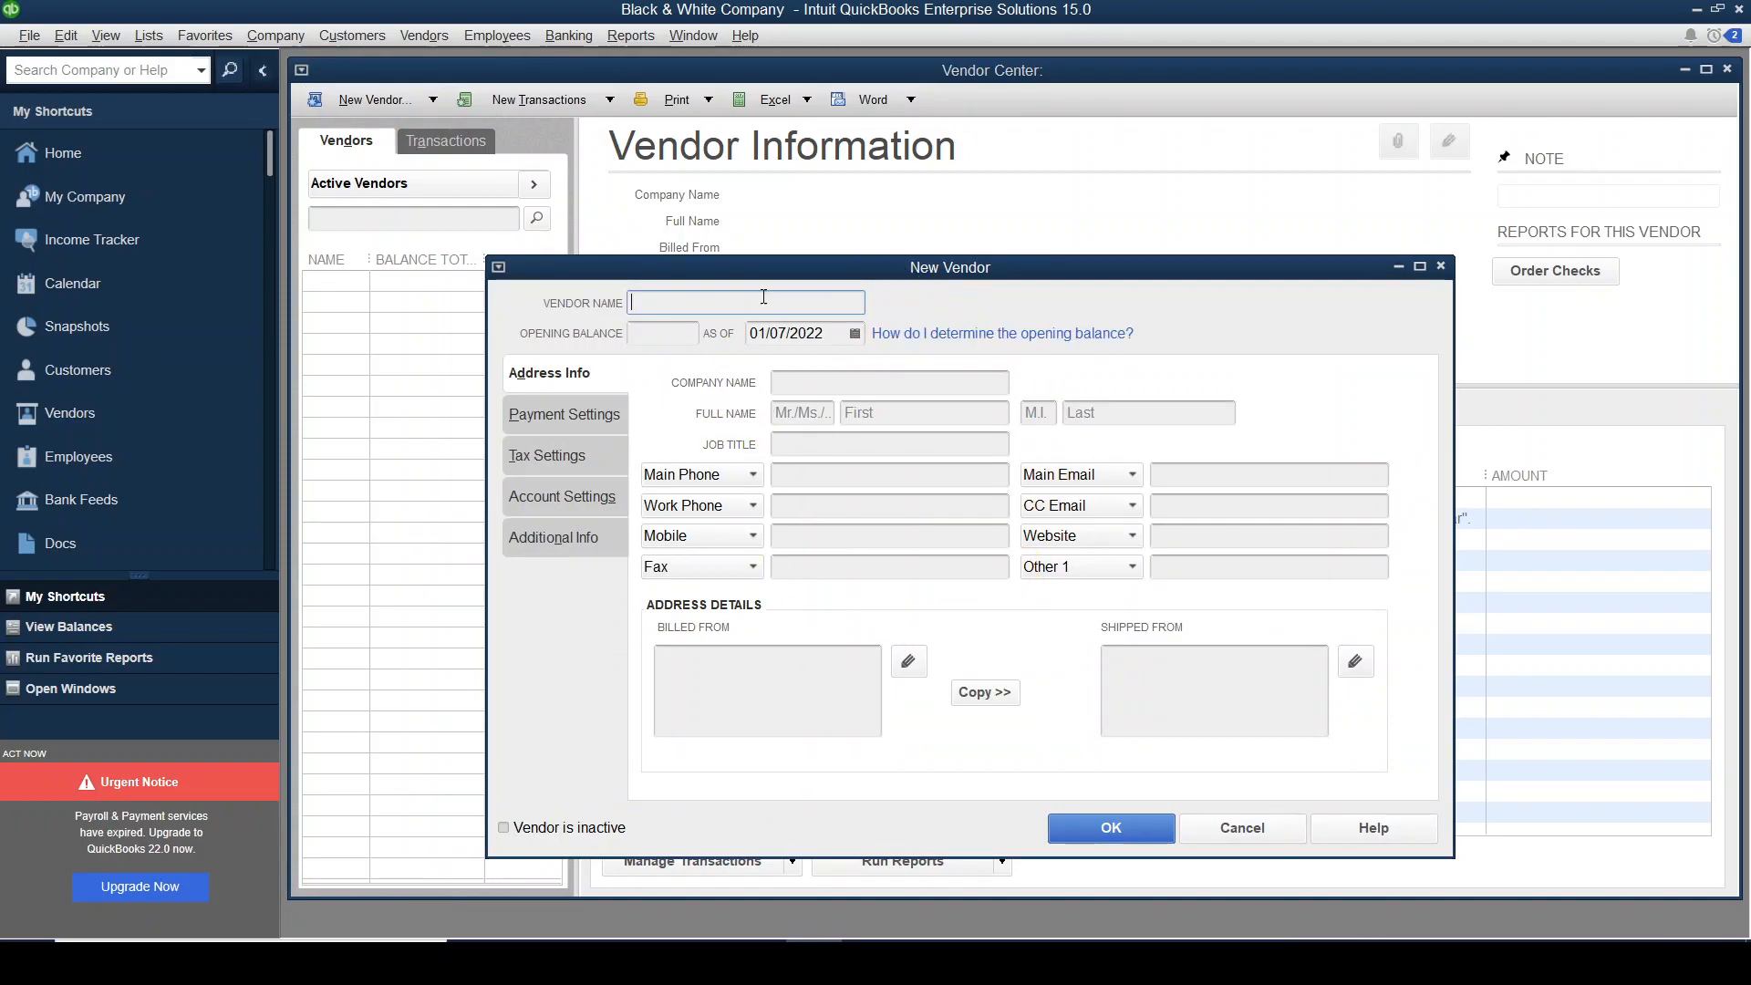
pyautogui.hotkey('alt', 'Tab')
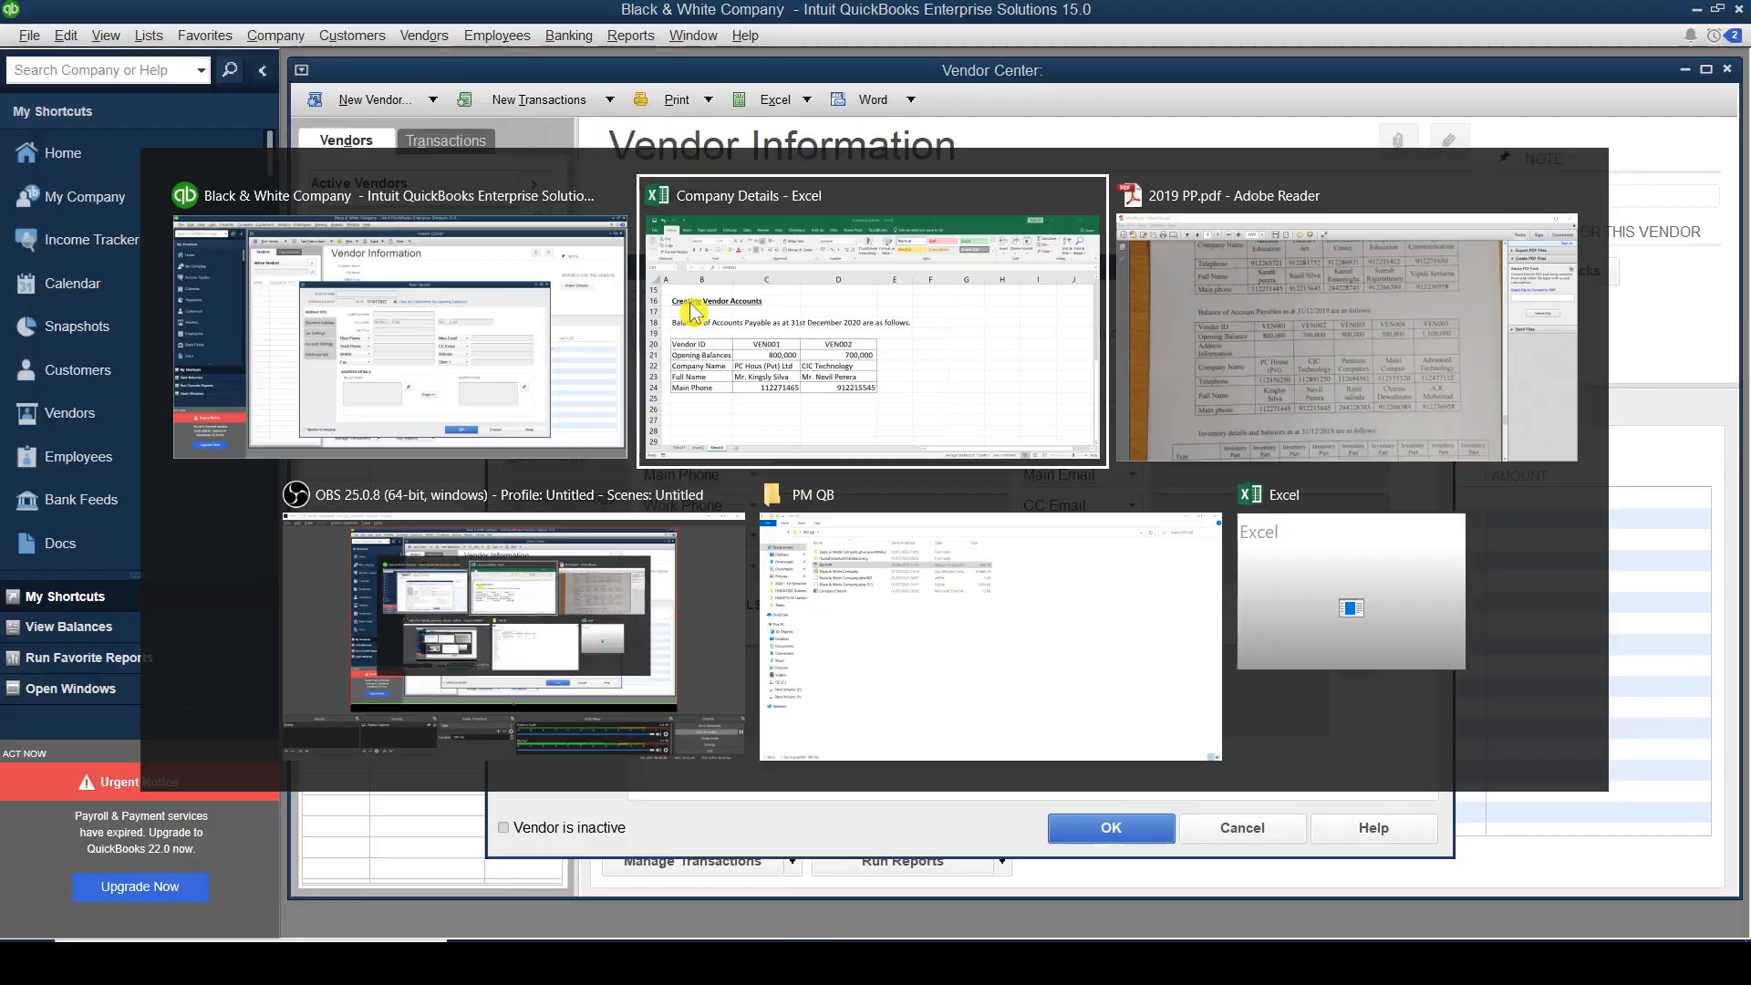
pyautogui.click(492, 496)
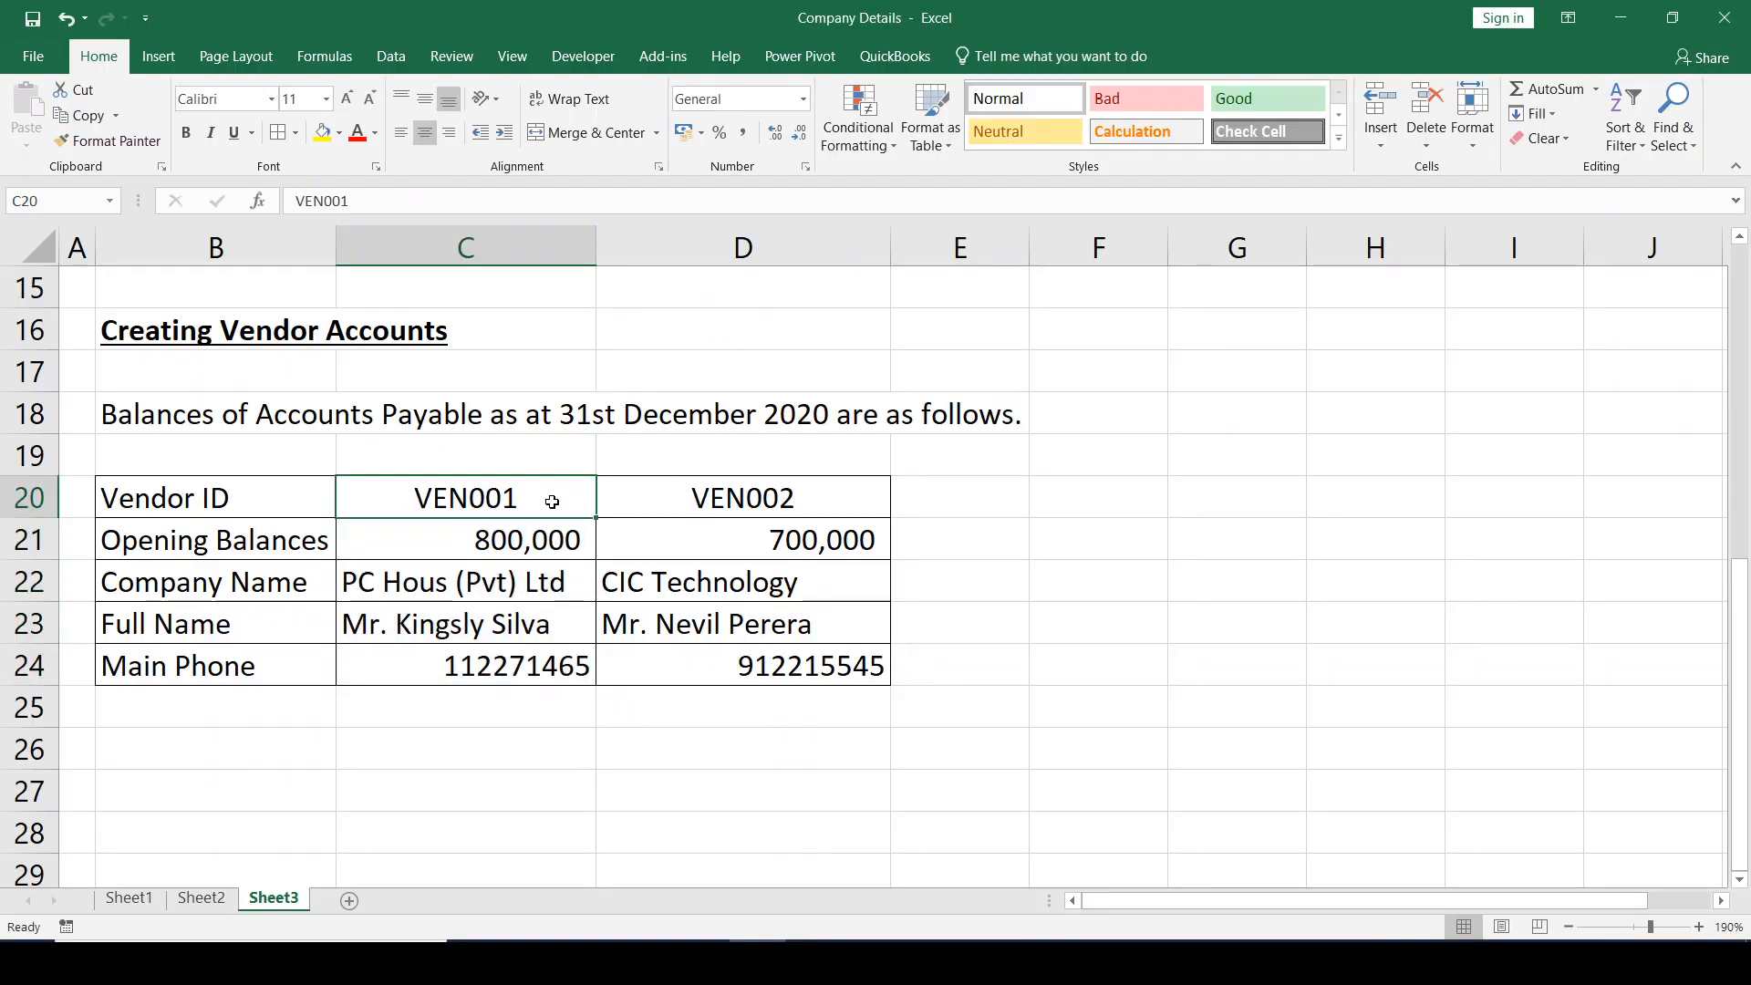
pyautogui.hotkey('alt', 'Tab')
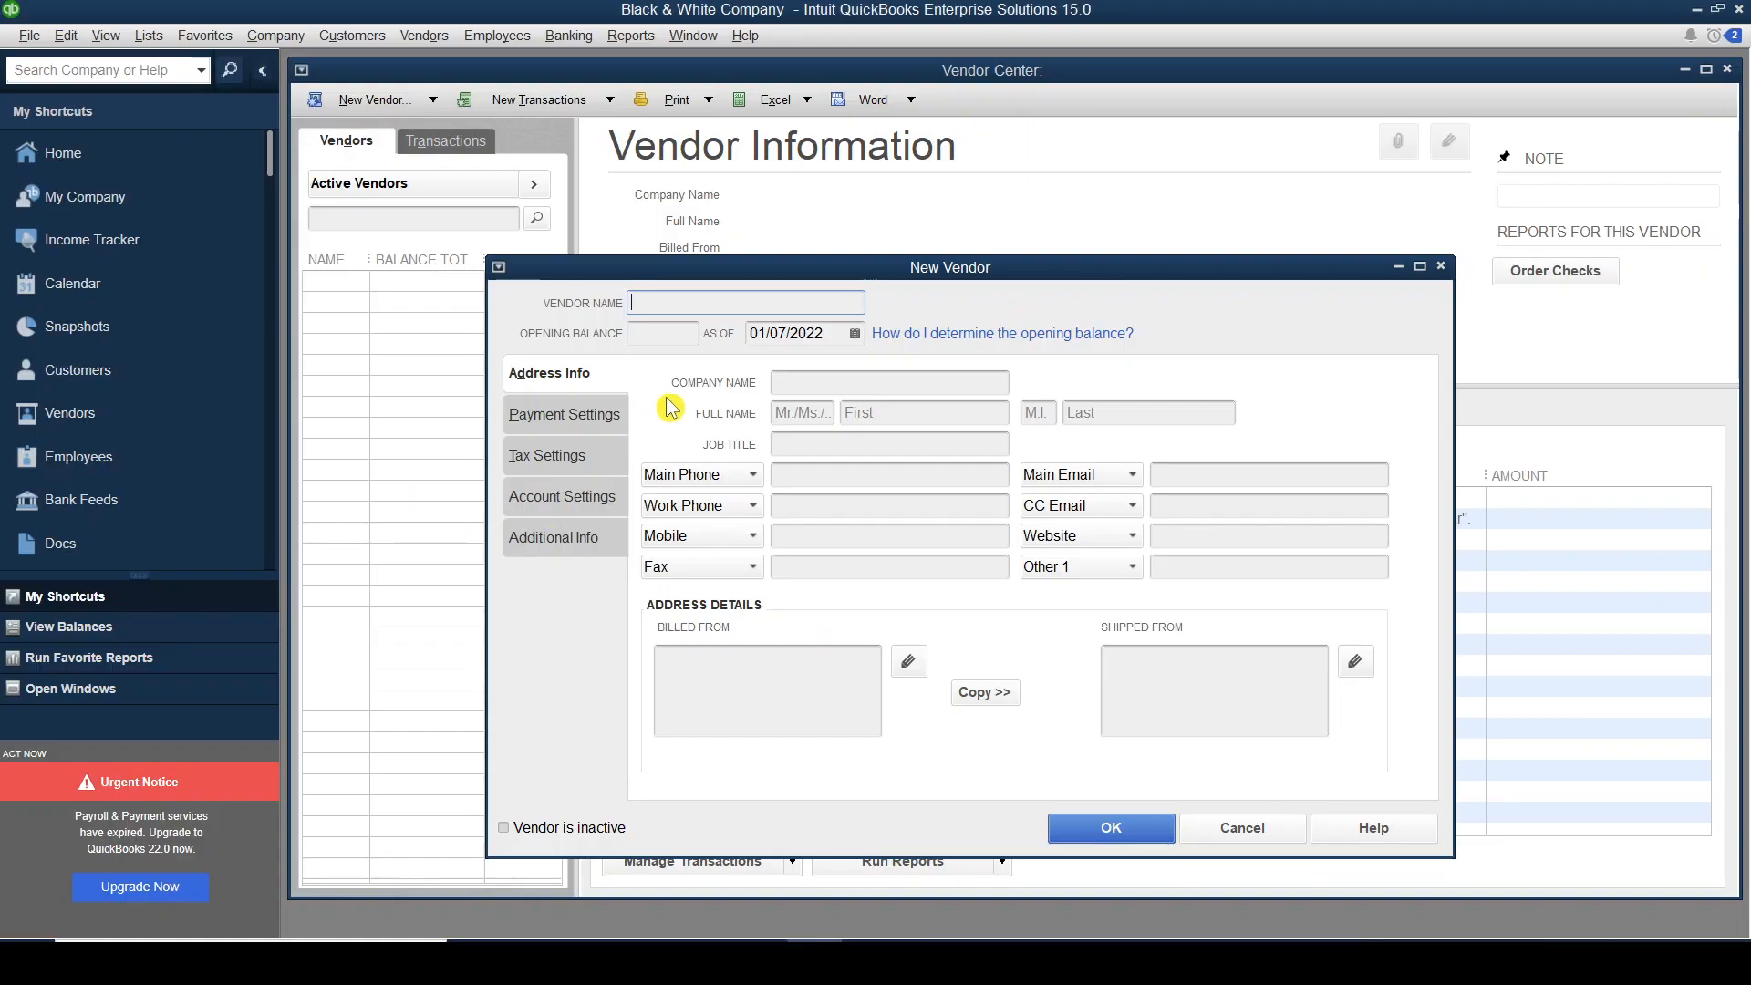
pyautogui.write('VEN')
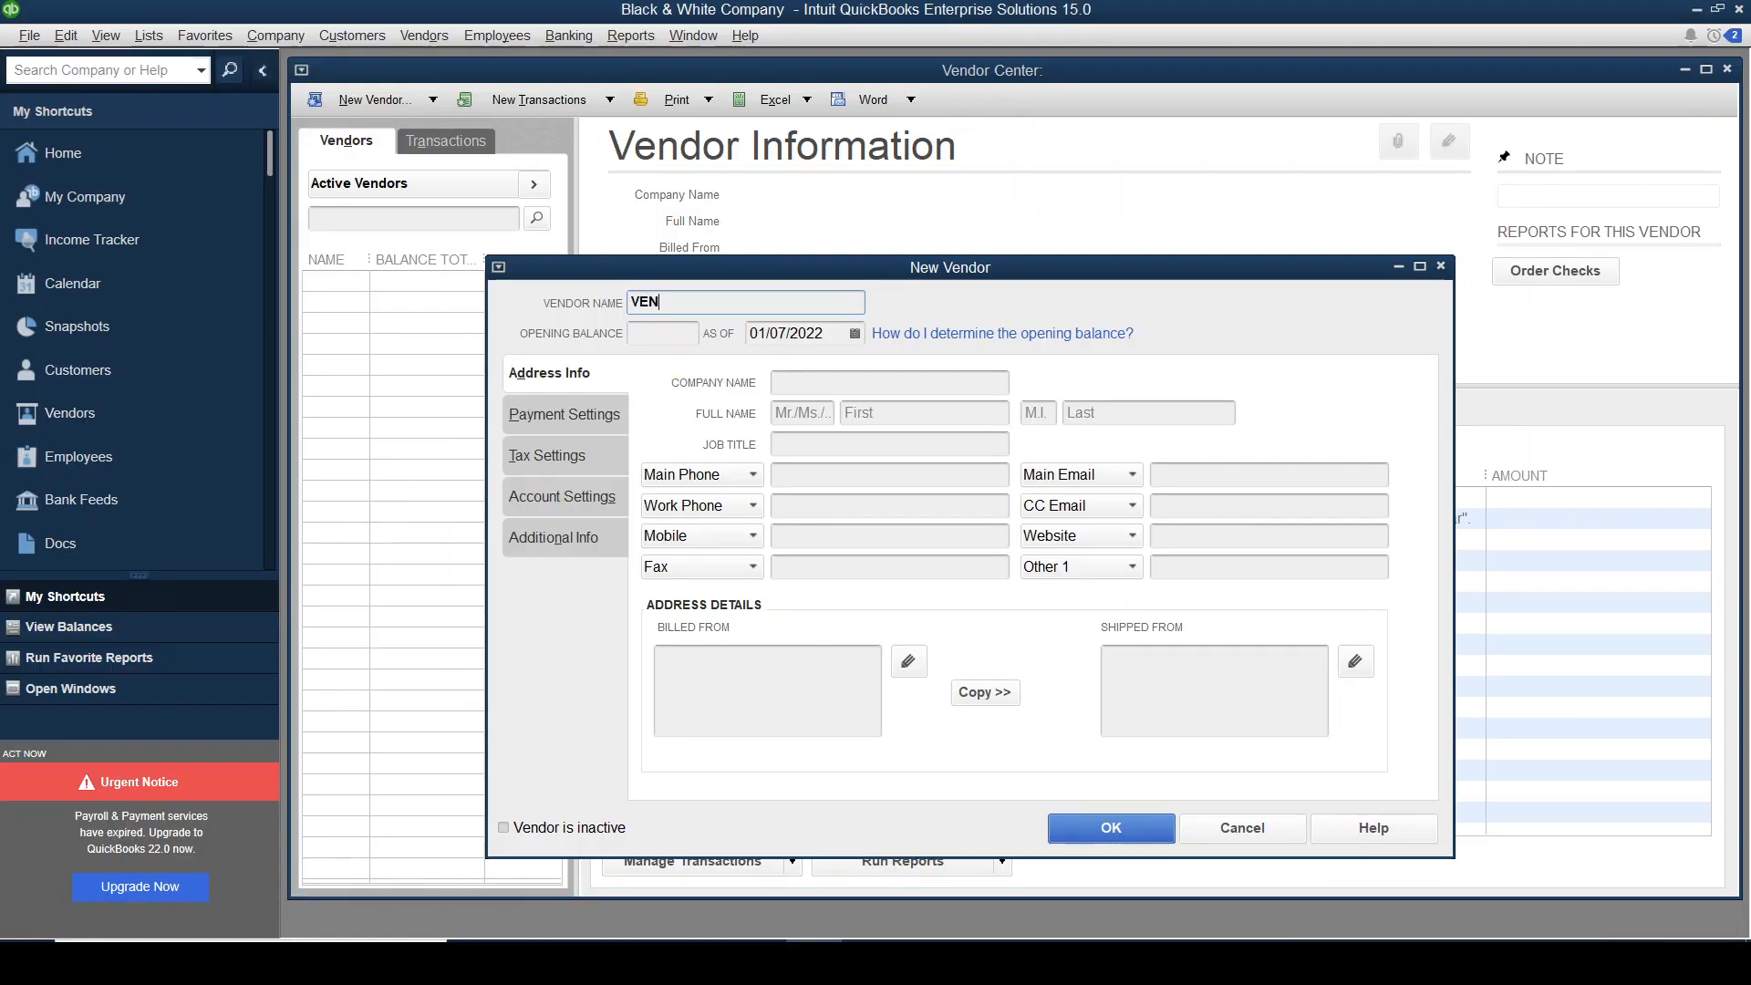
pyautogui.write('001')
pyautogui.press('Tab')
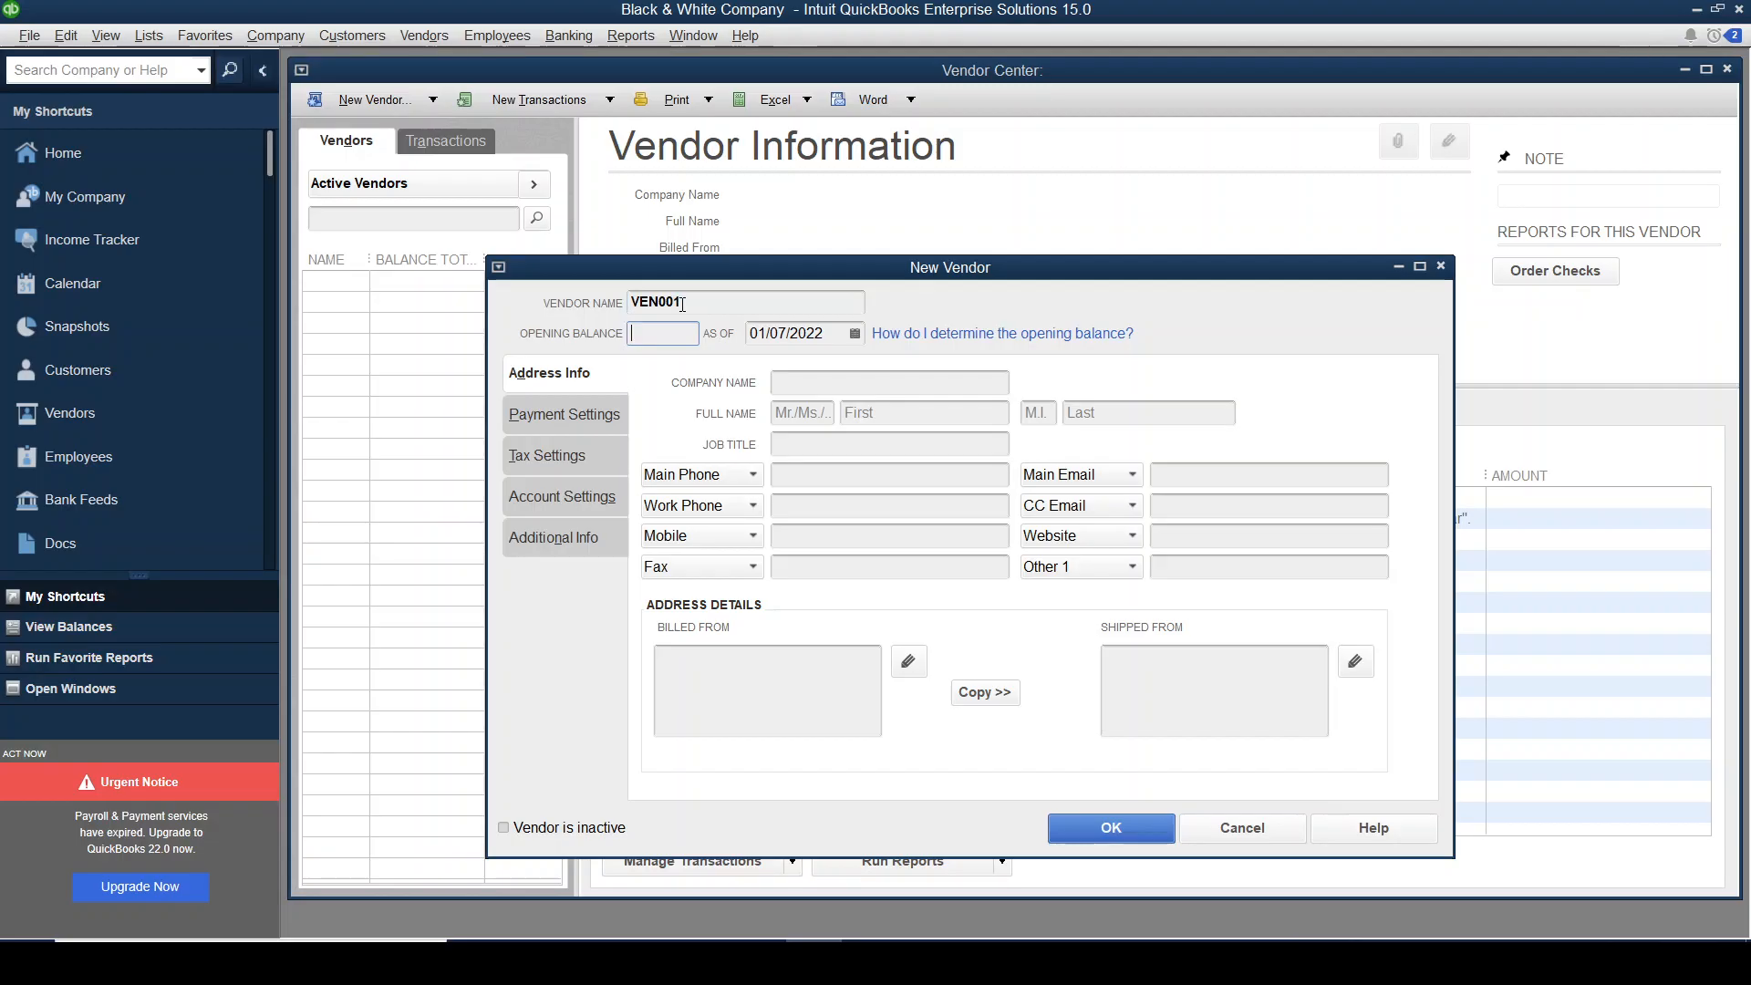
# Give VEN001 an opening balance of 800,000 as of 31/12/2020.
pyautogui.hotkey('alt', 'Tab')
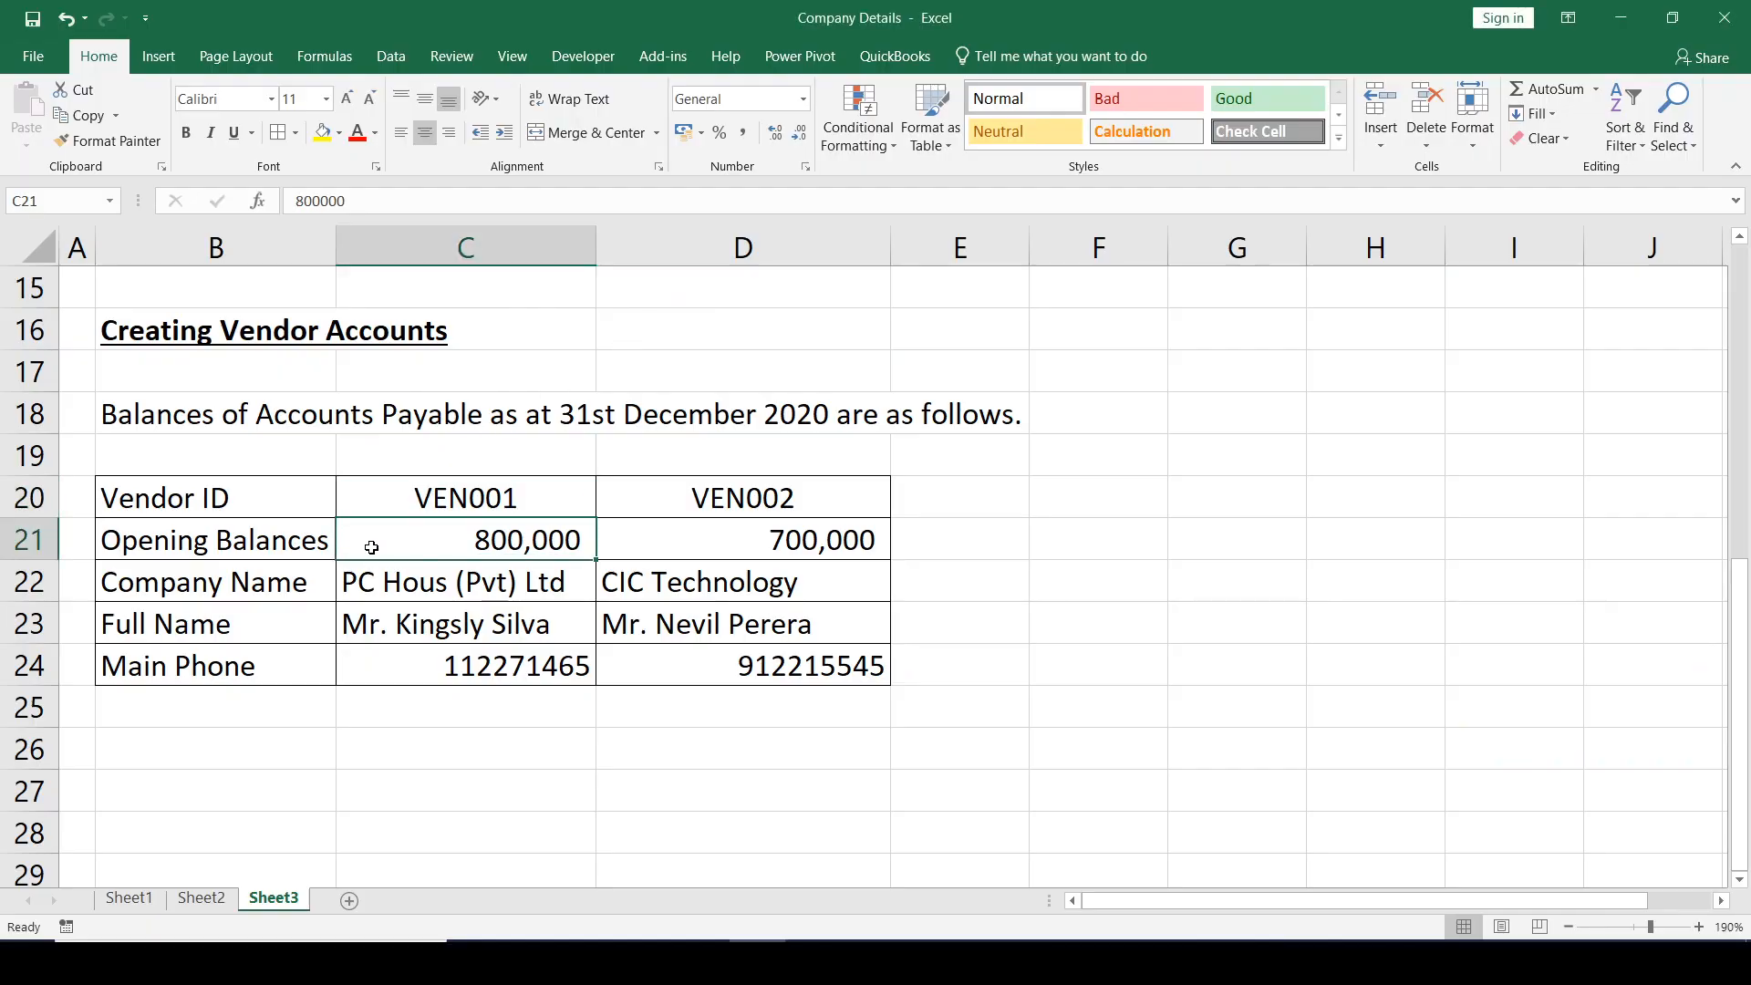
pyautogui.click(371, 547)
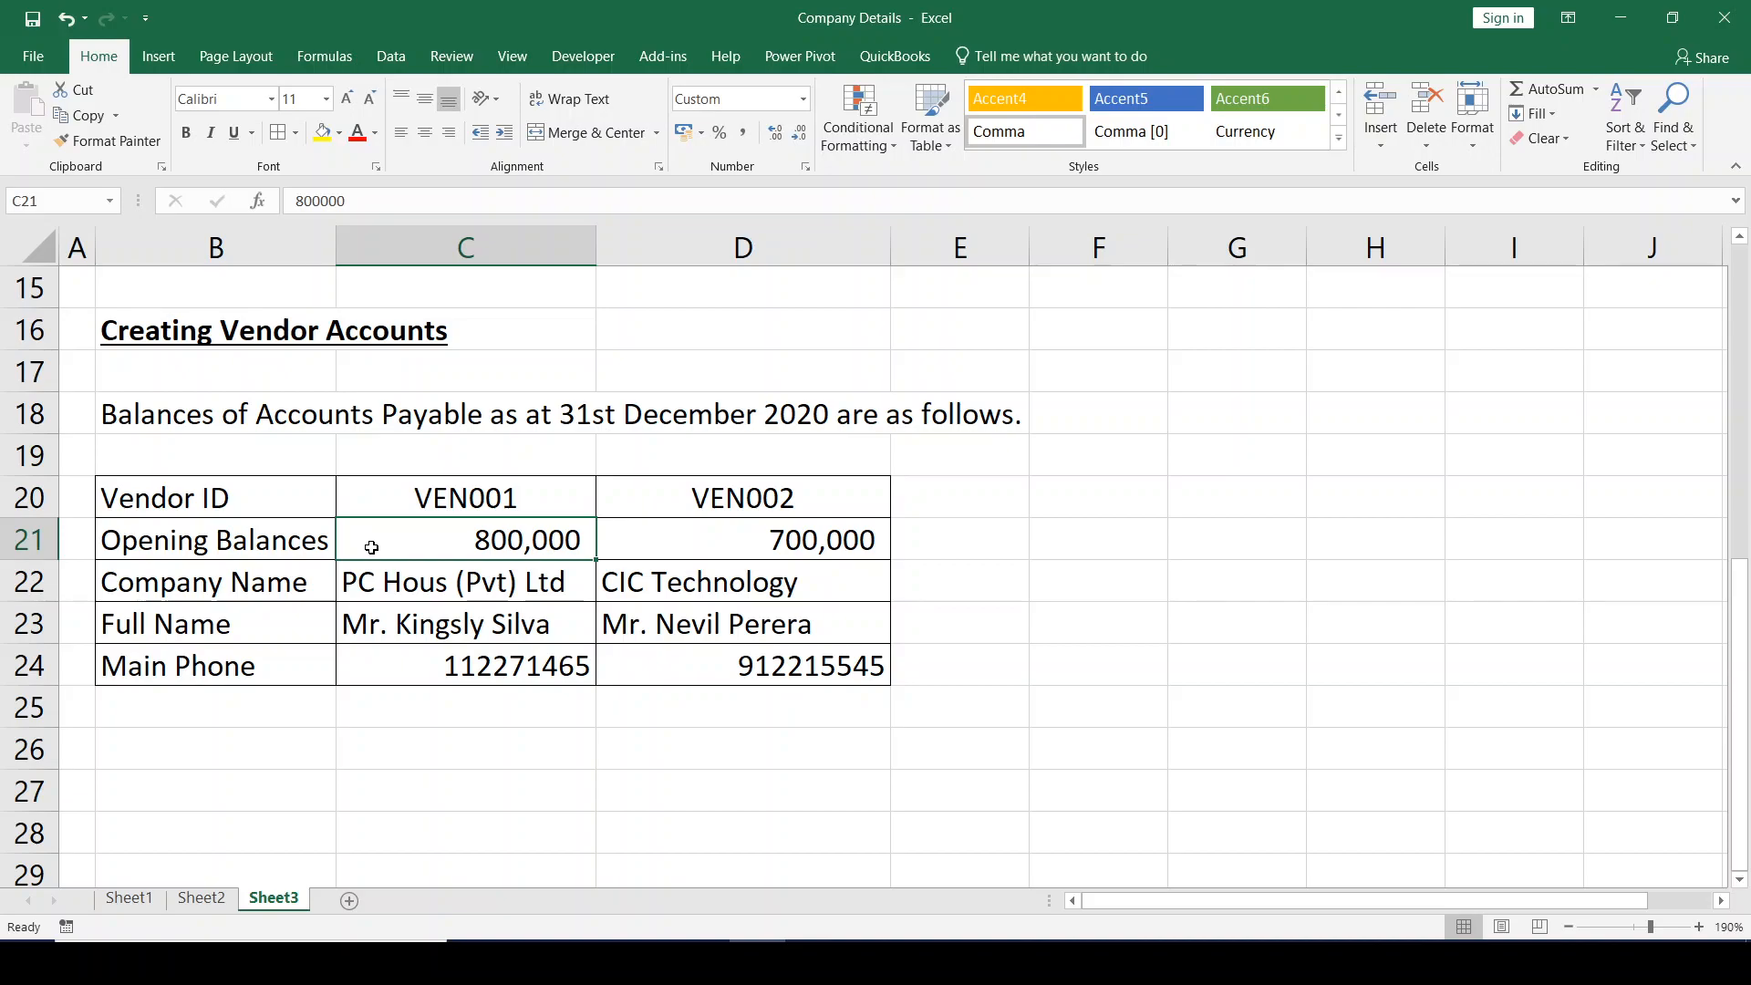
pyautogui.click(426, 246)
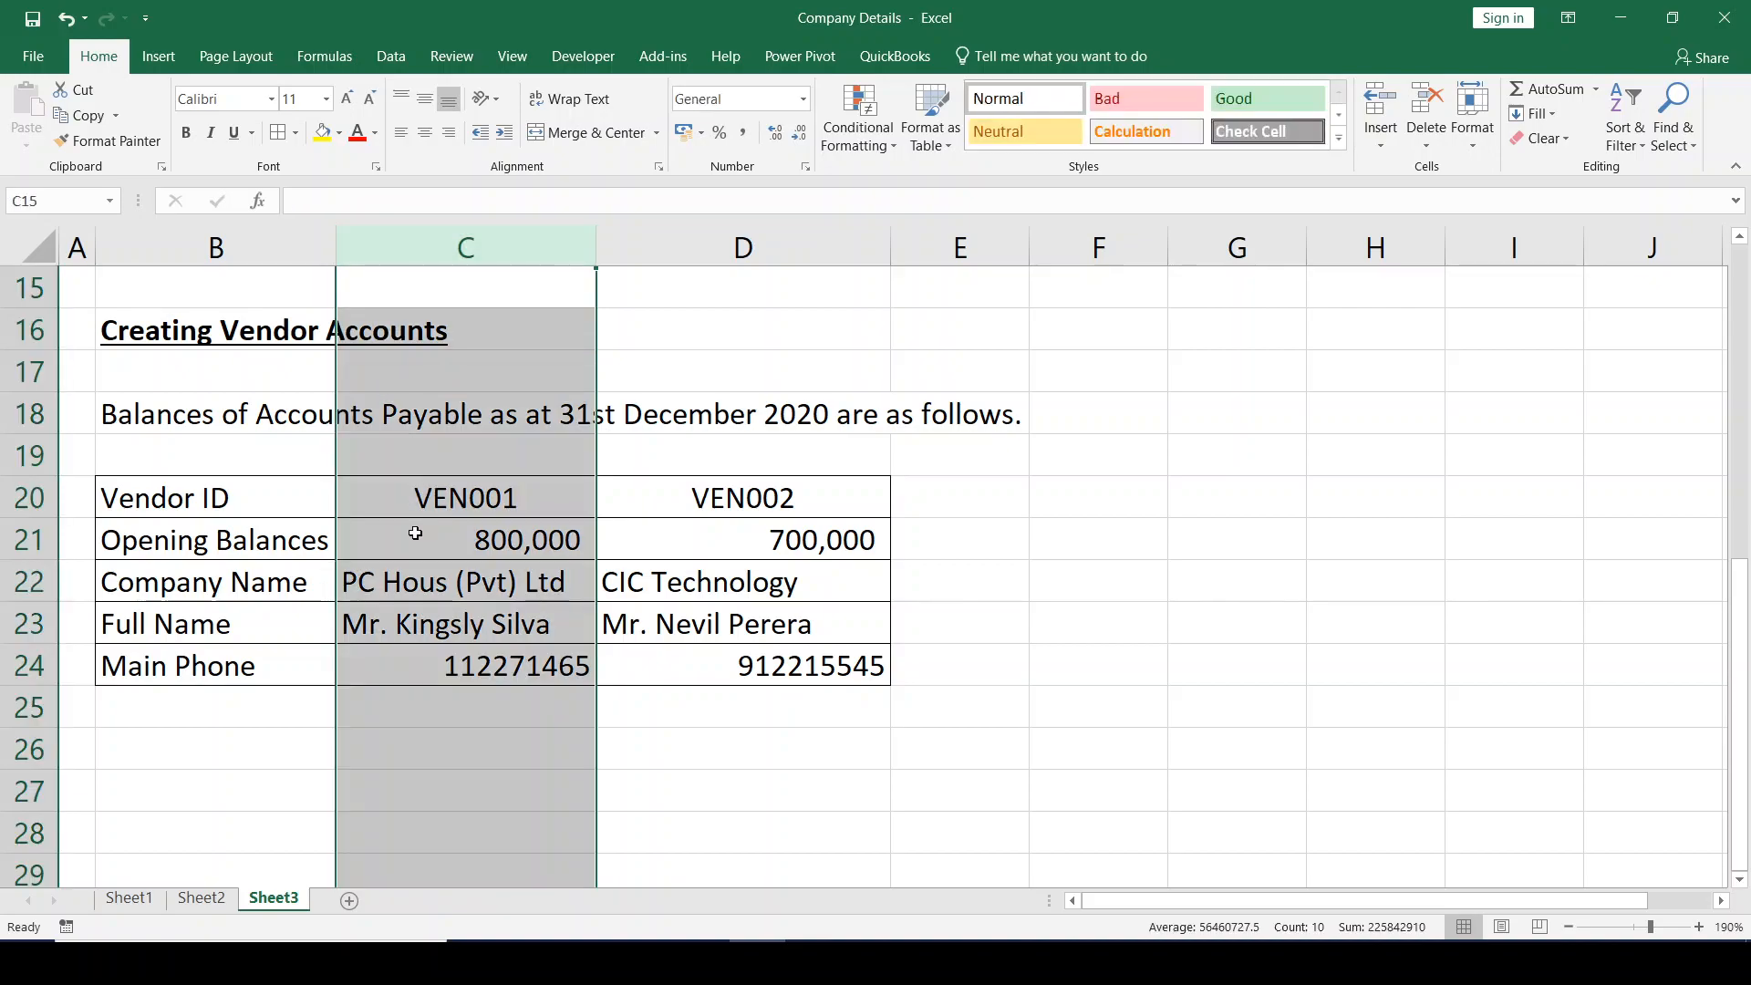
pyautogui.click(403, 542)
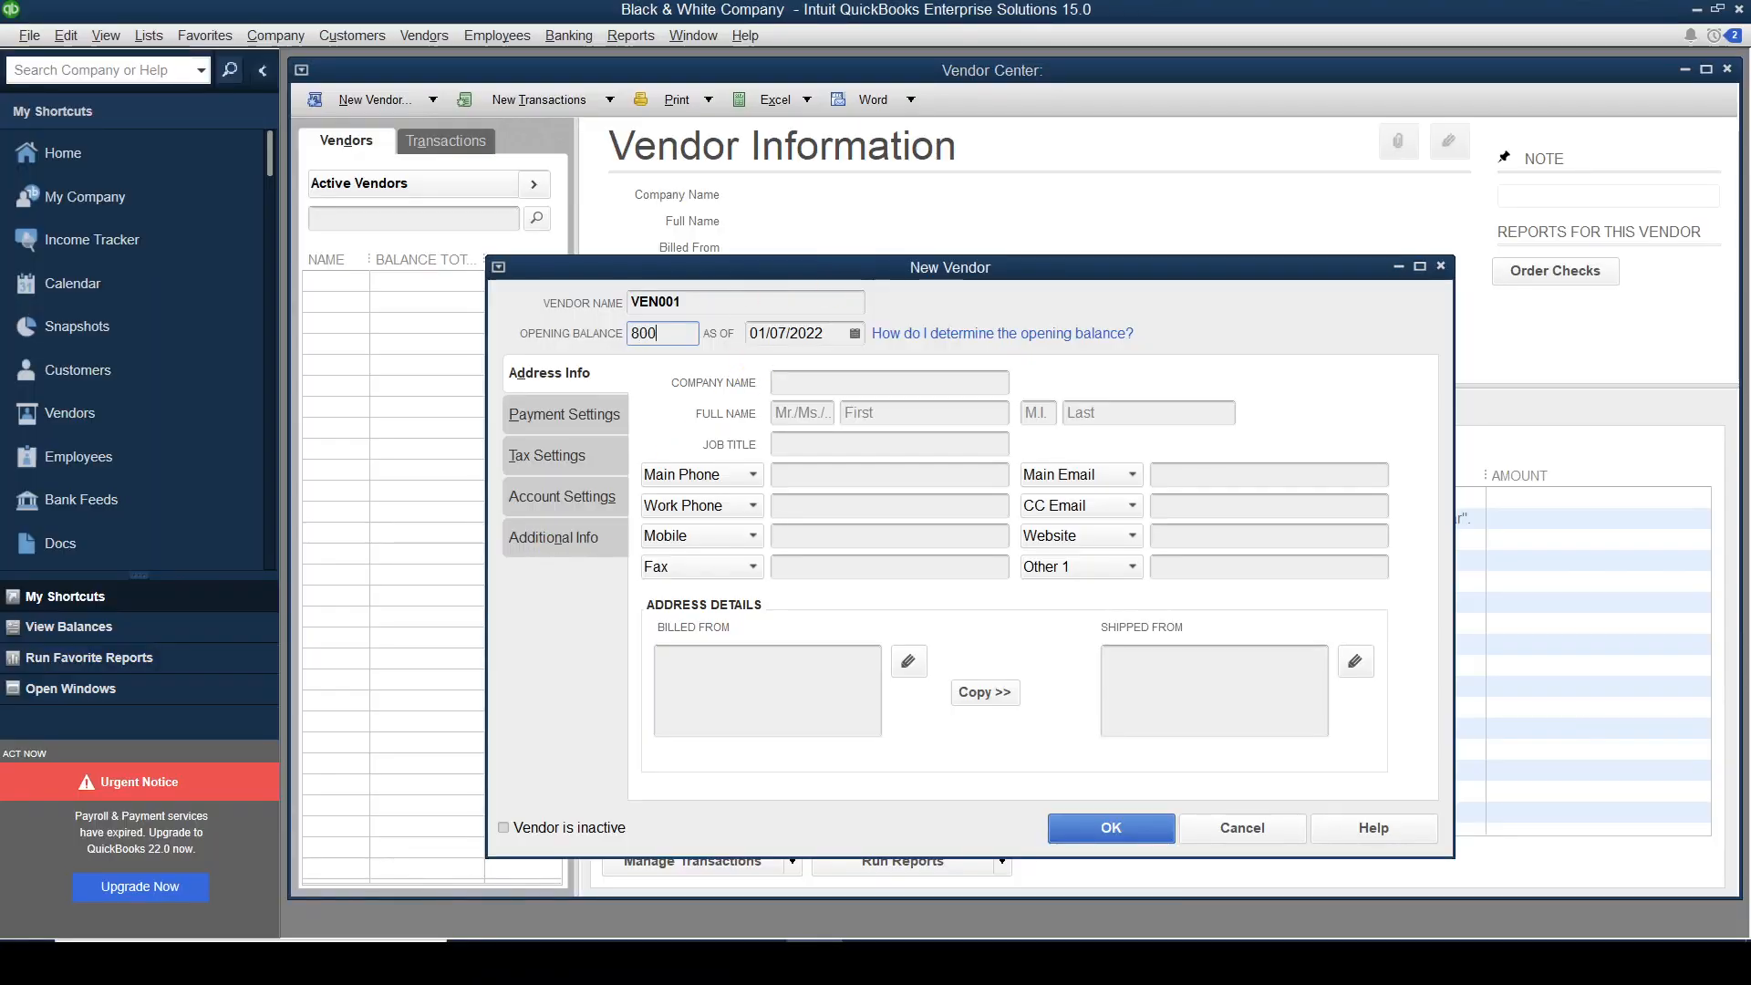
pyautogui.write('00000')
pyautogui.press('Tab')
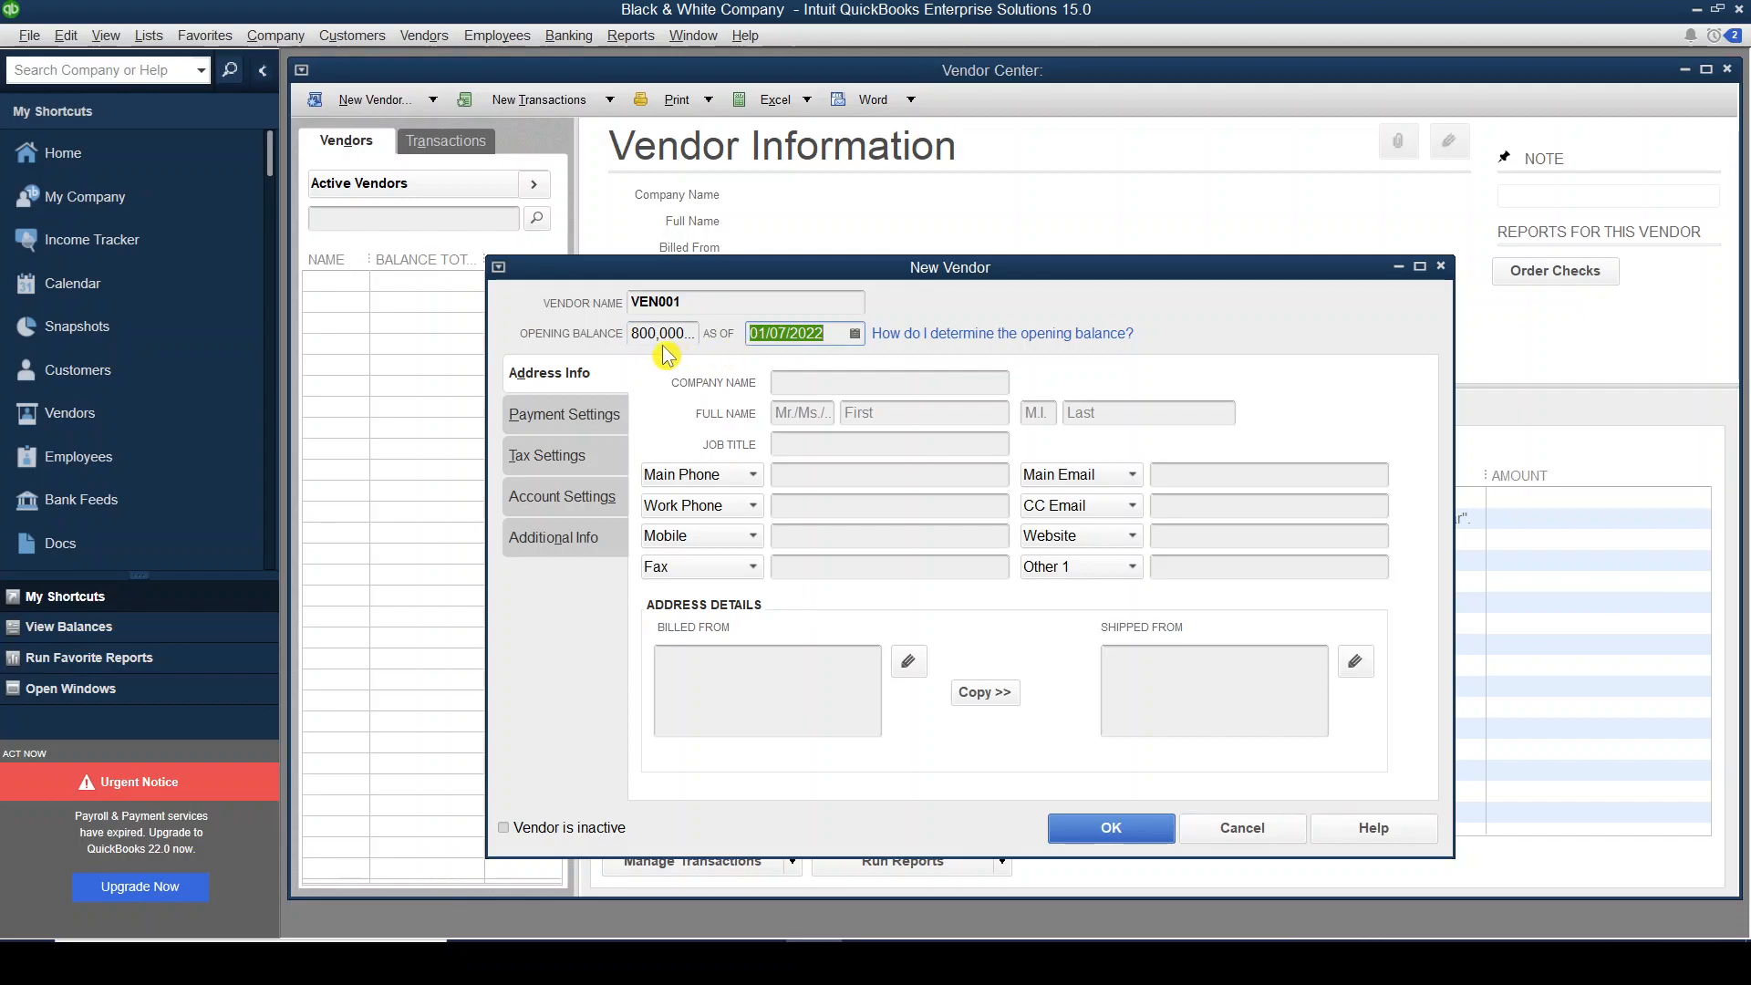
pyautogui.hotkey('alt', 'Tab')
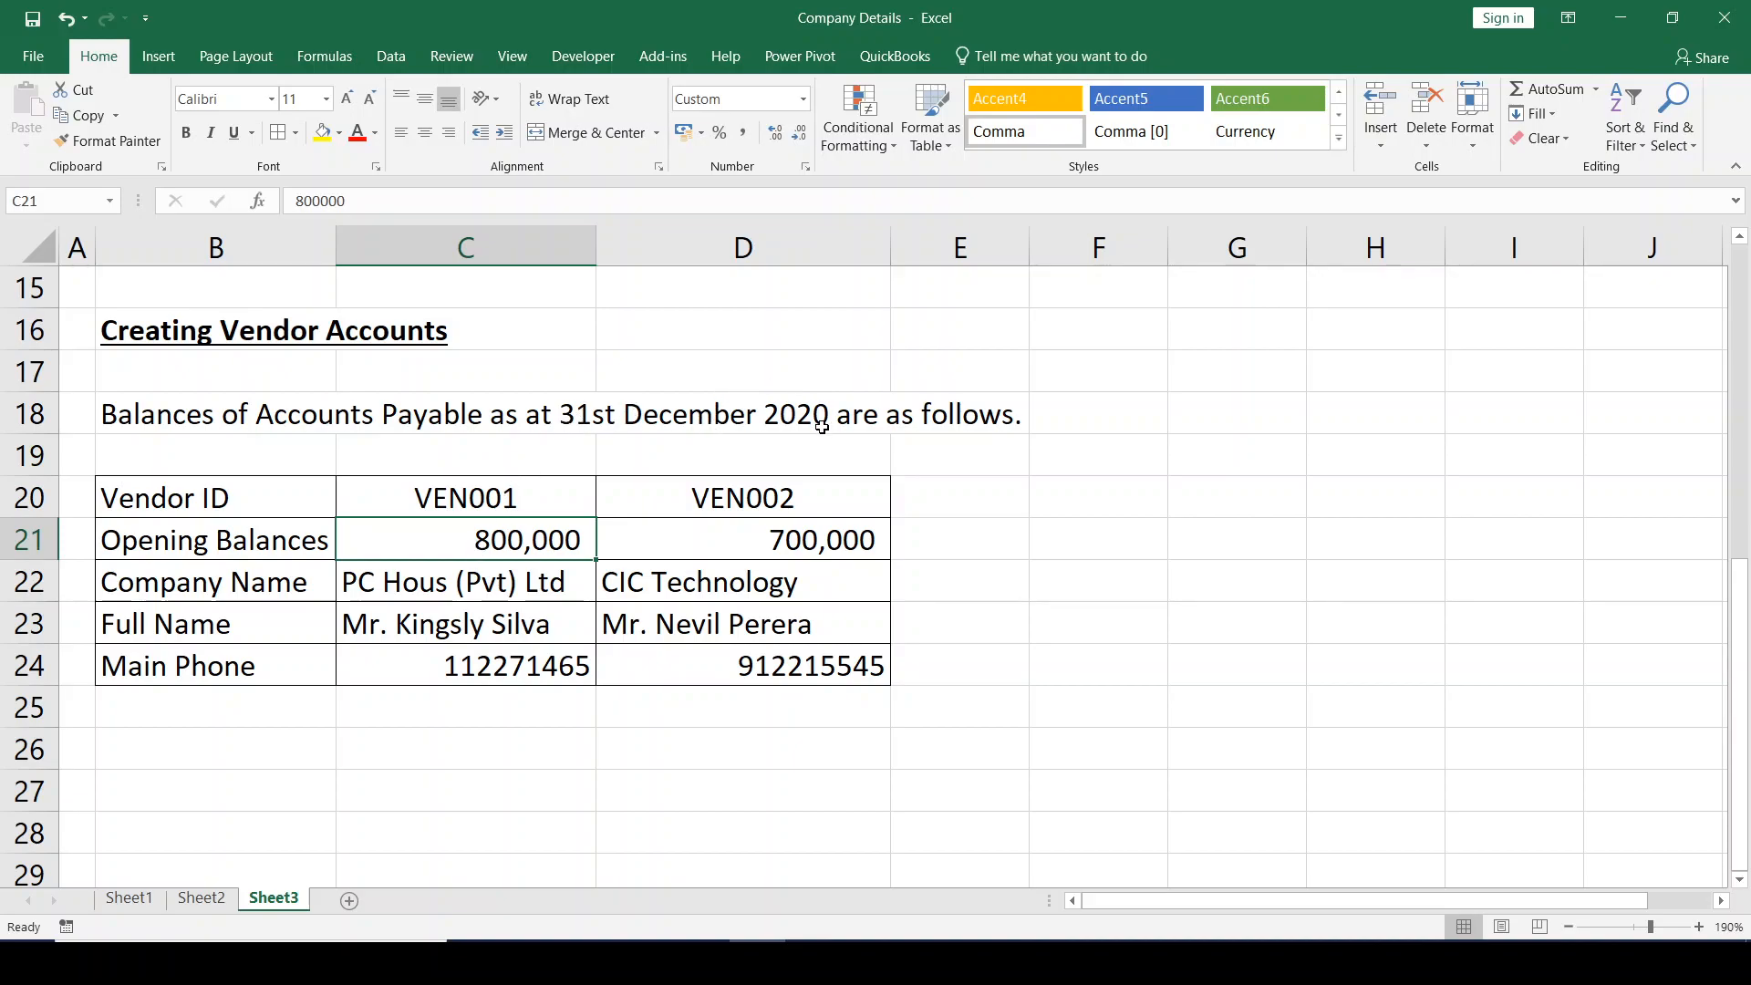
pyautogui.hotkey('alt', 'Tab')
pyautogui.write('31')
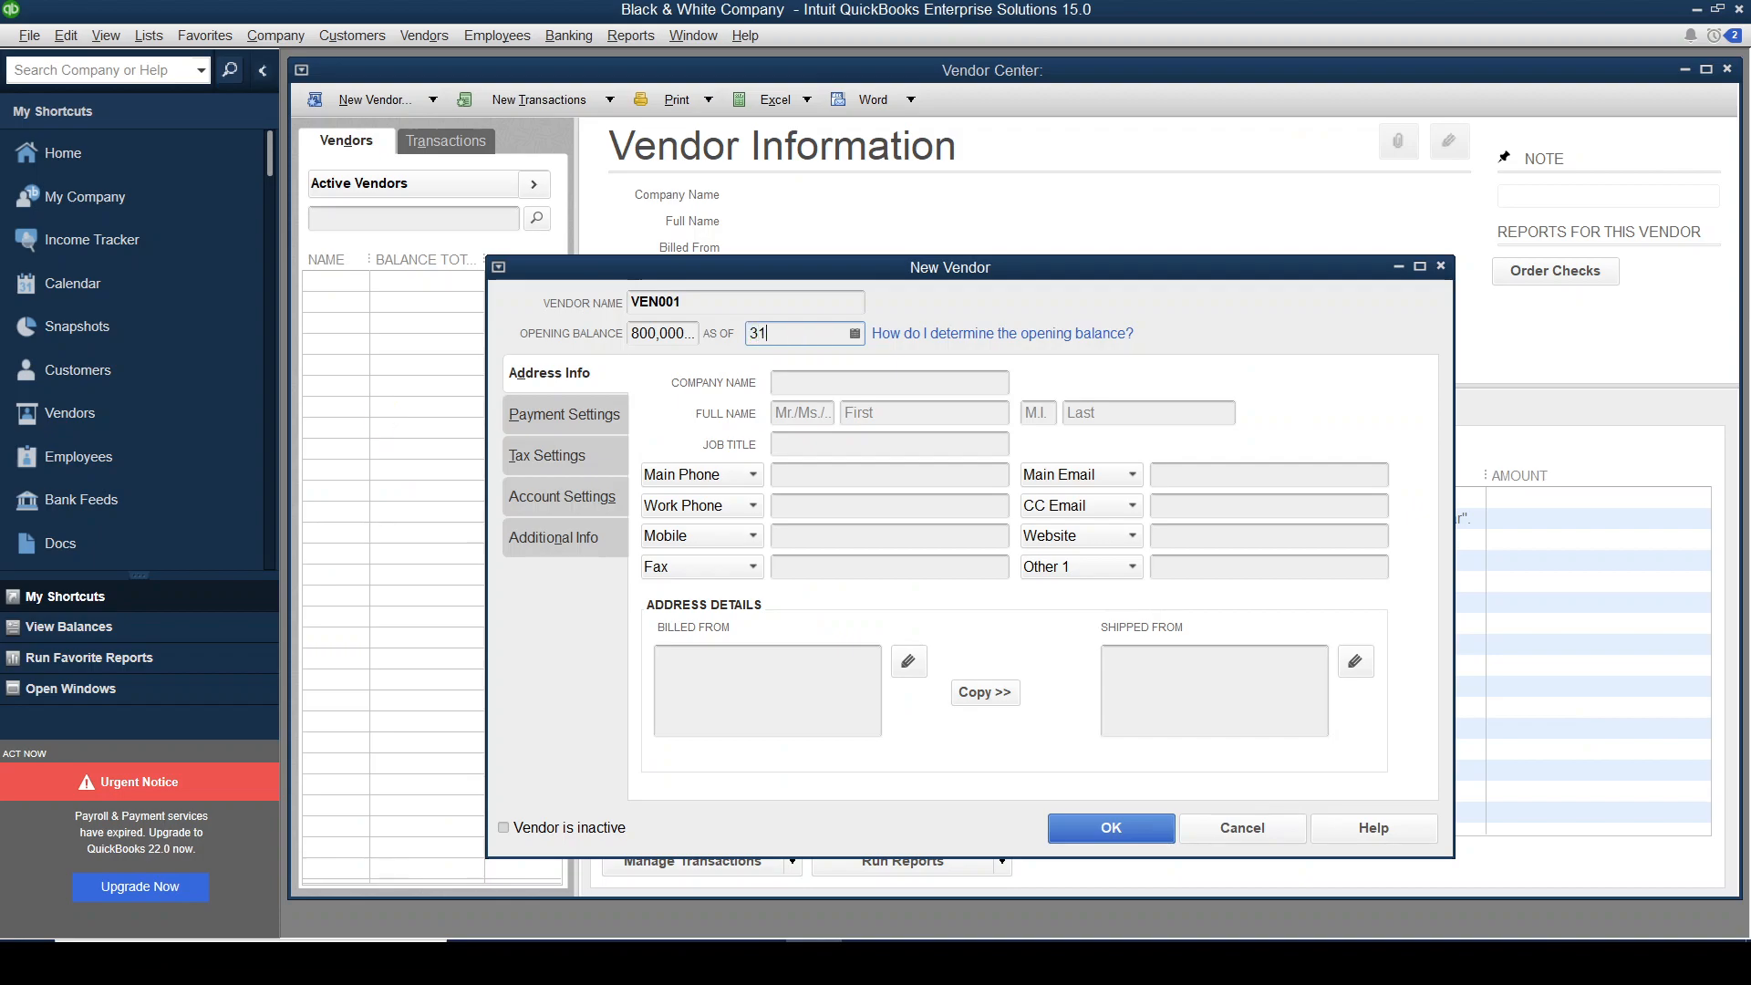
pyautogui.write('/12/2020')
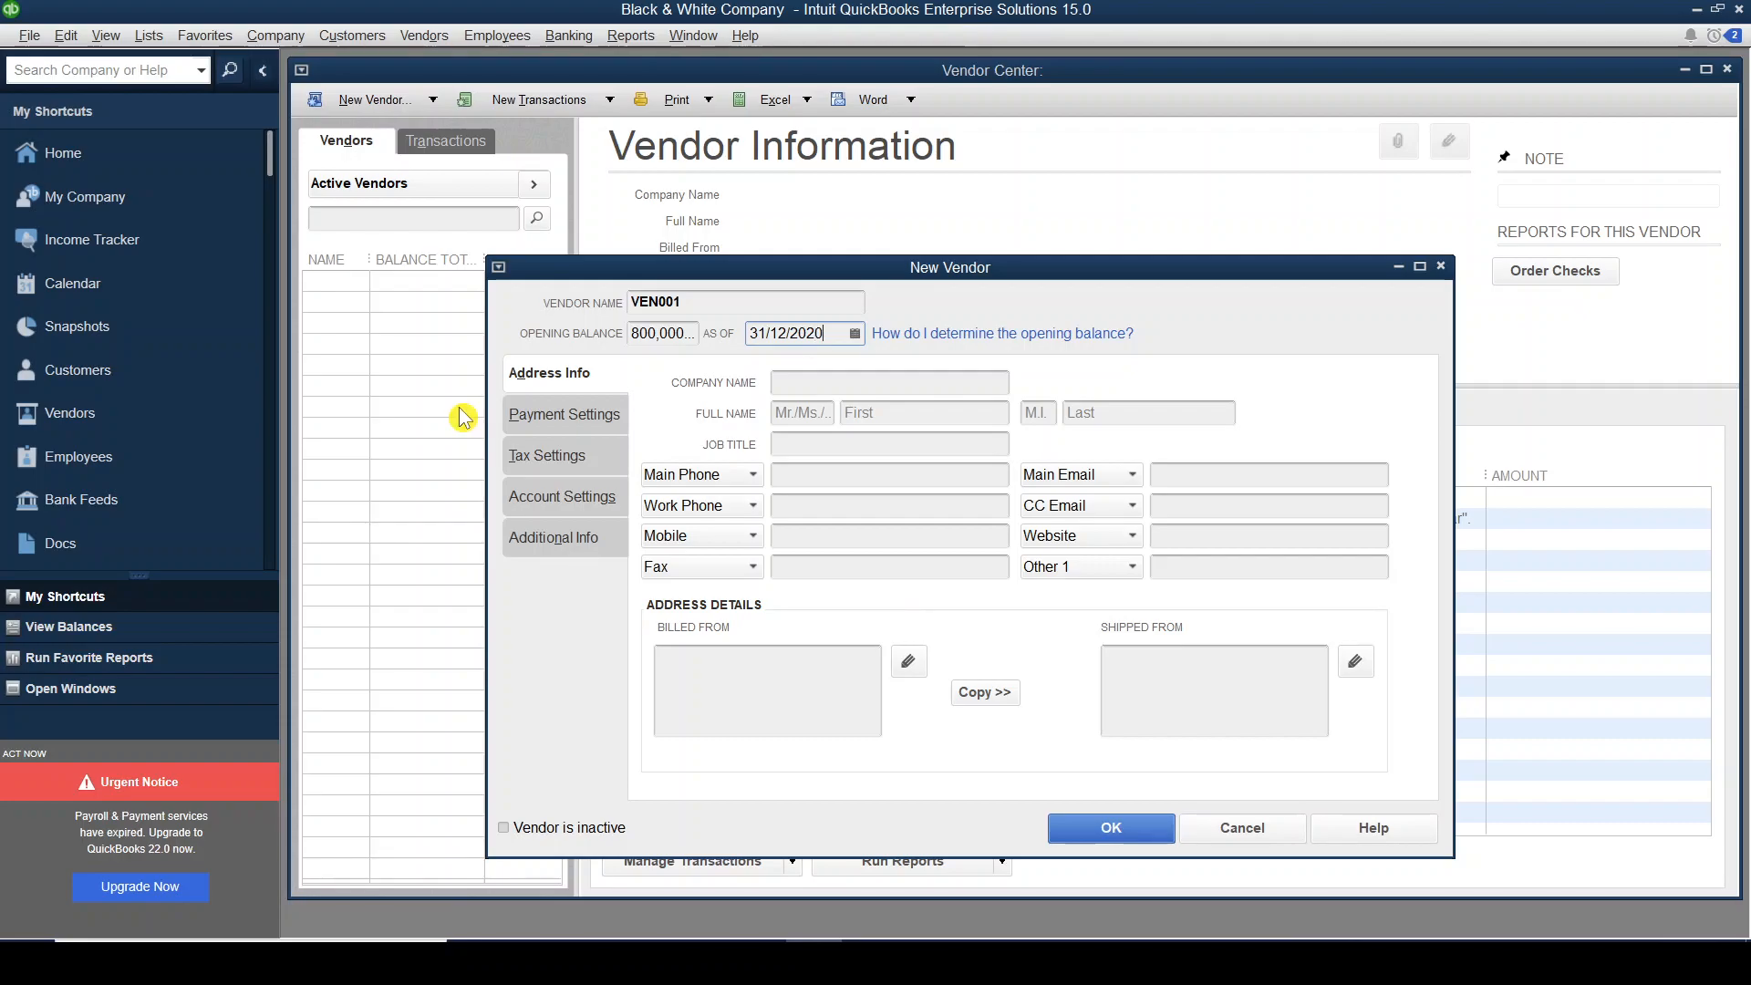
pyautogui.click(794, 383)
# Enter 'PC House (Pvt) Ltd' as VEN001's company name.
pyautogui.hotkey('alt', 'Tab')
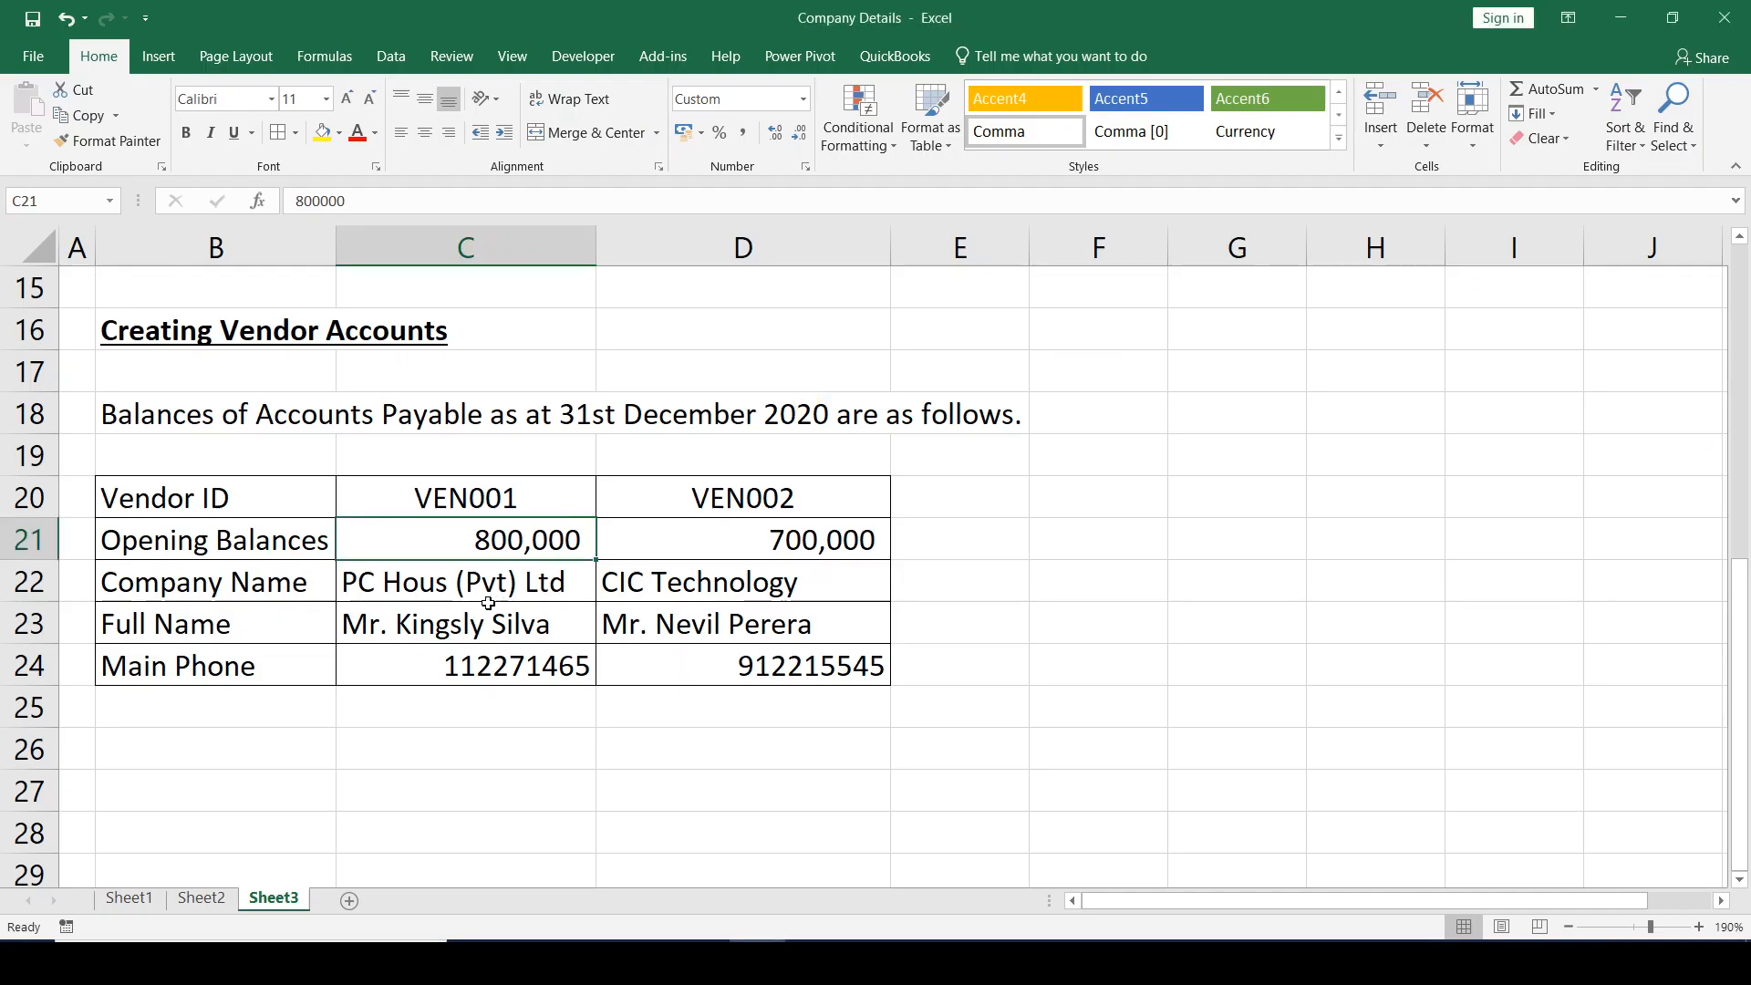
pyautogui.hotkey('alt', 'Tab')
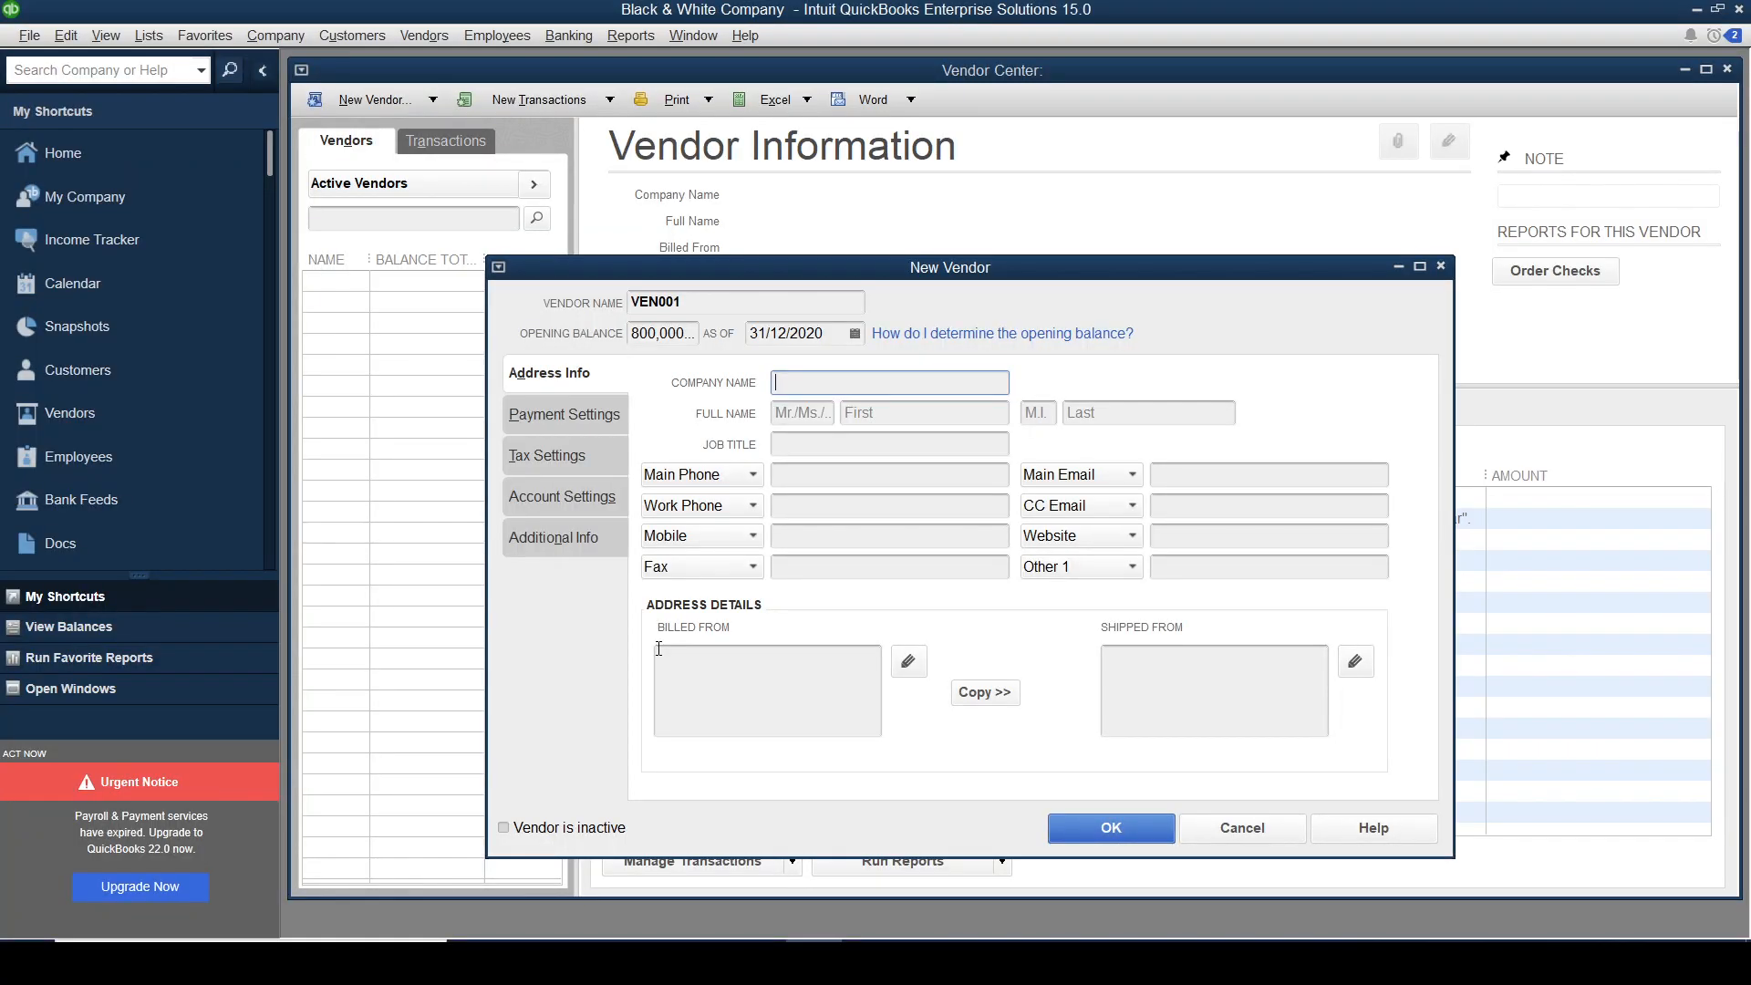
pyautogui.write('PC House ')
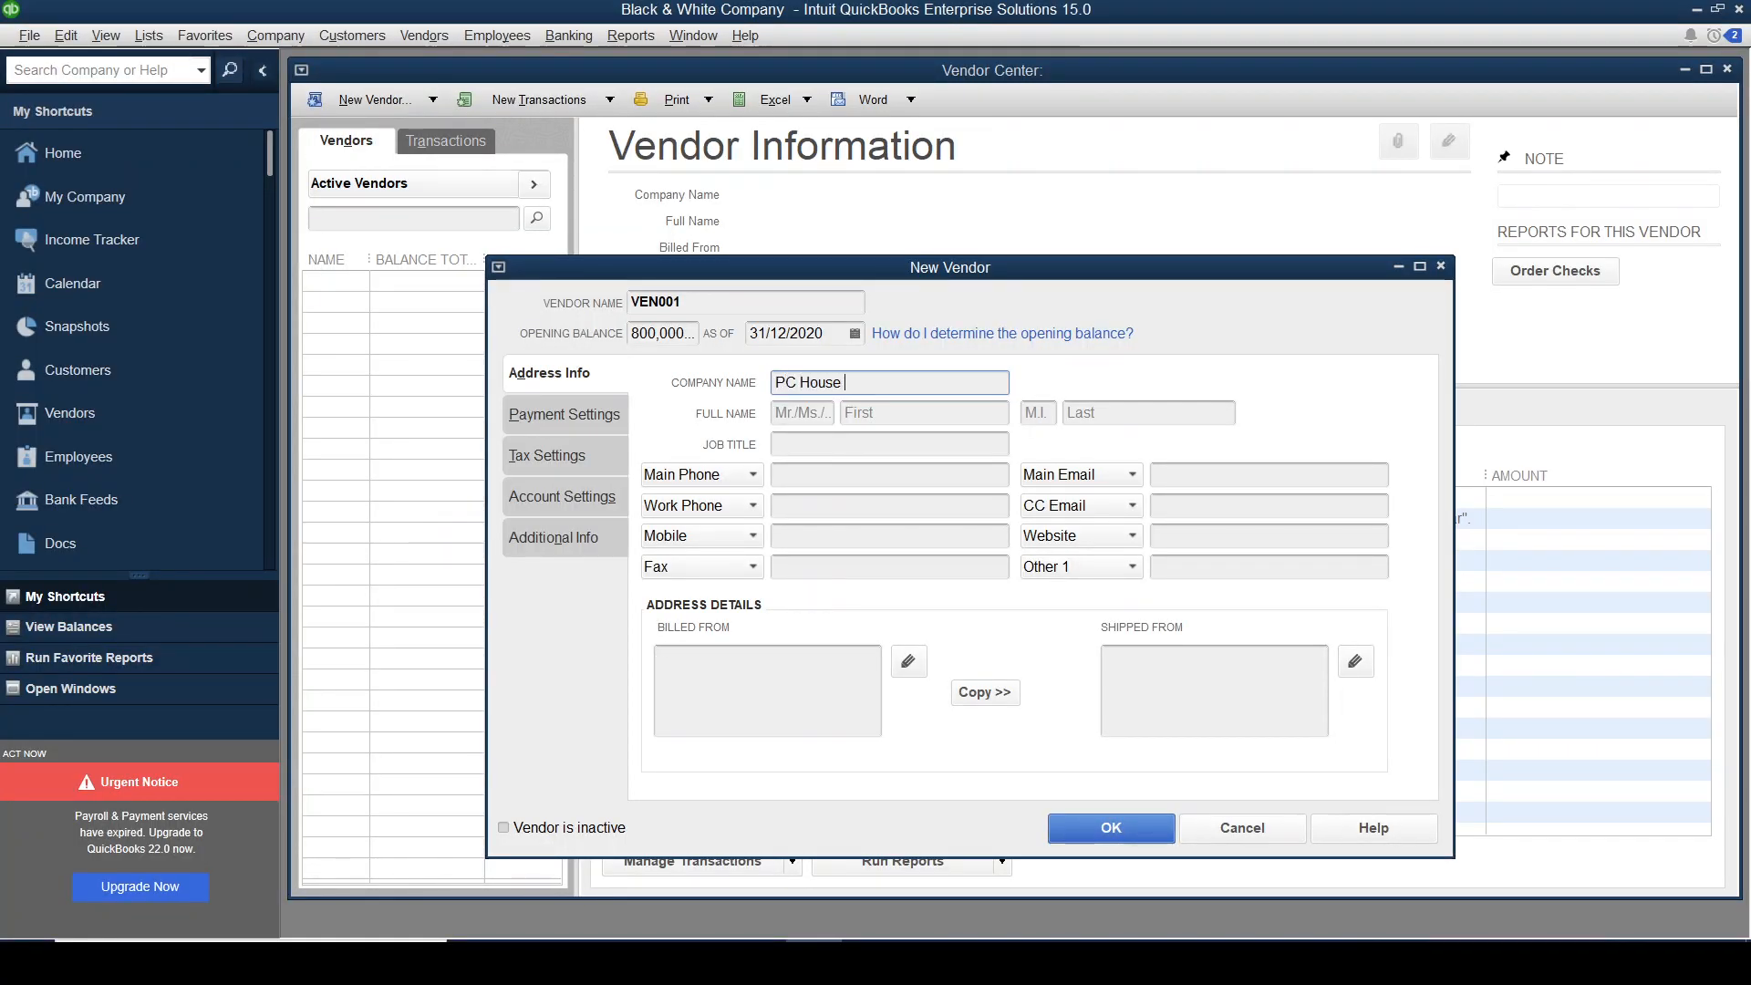
pyautogui.write('(Pvt')
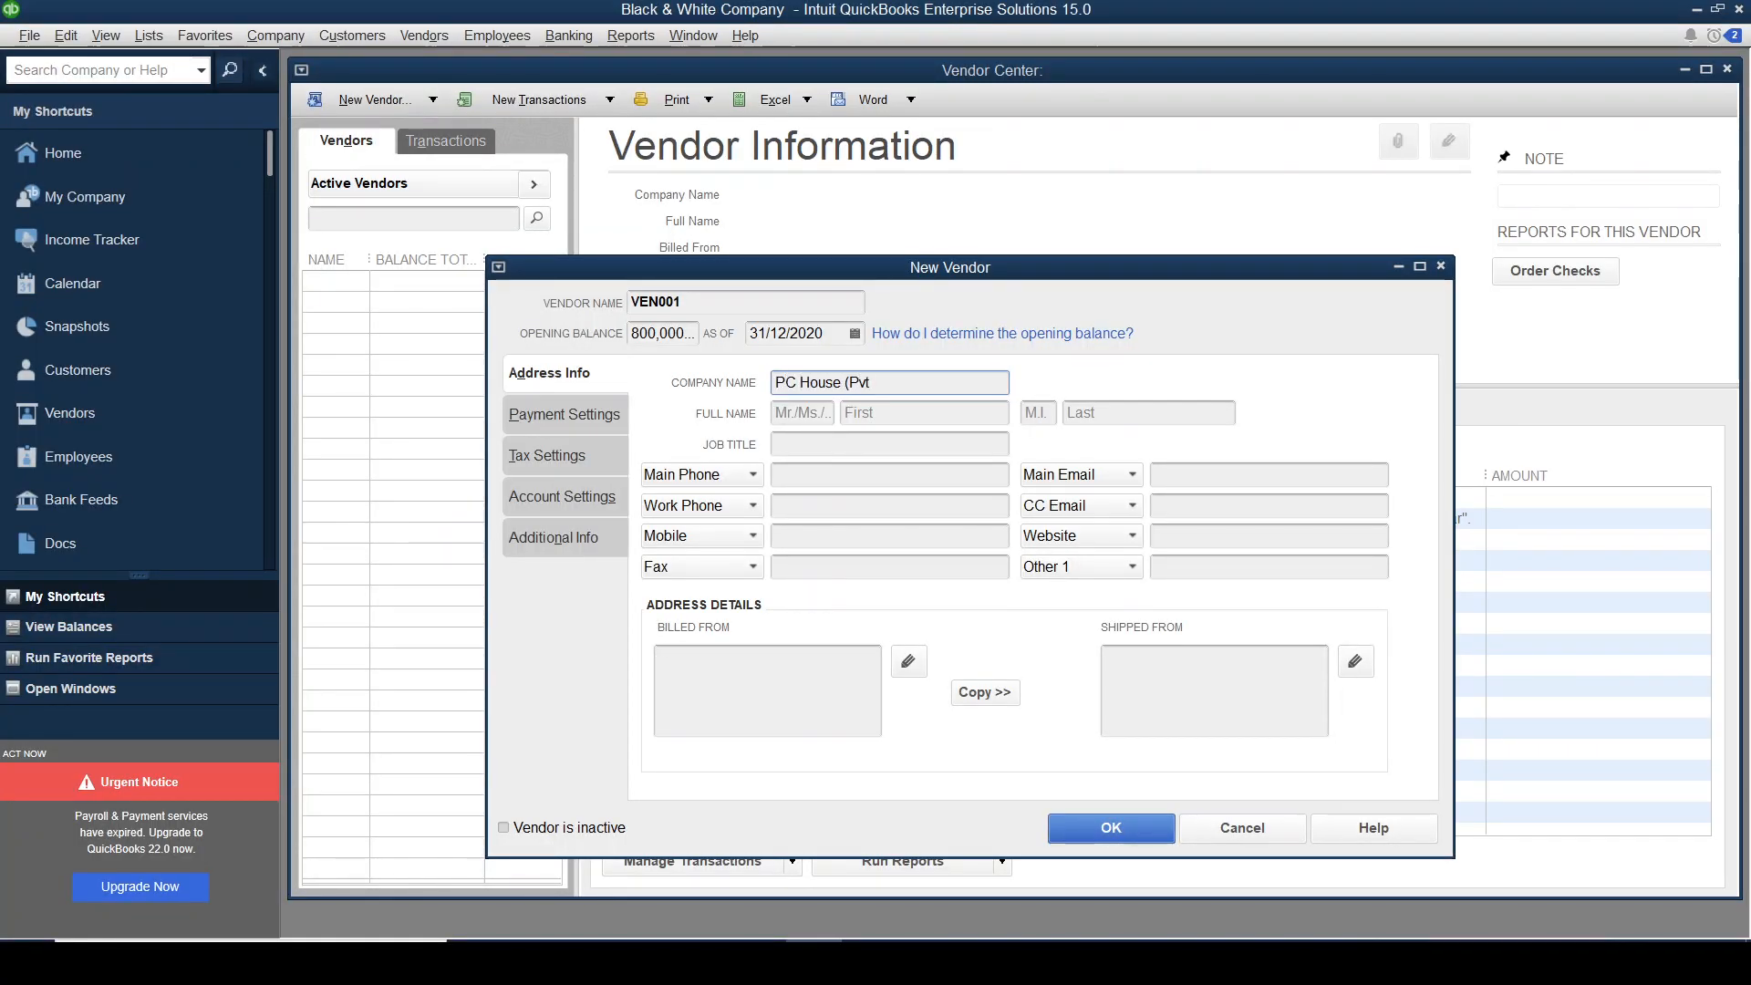
pyautogui.write(') Lts')
pyautogui.press('BackSpace')
pyautogui.write('d')
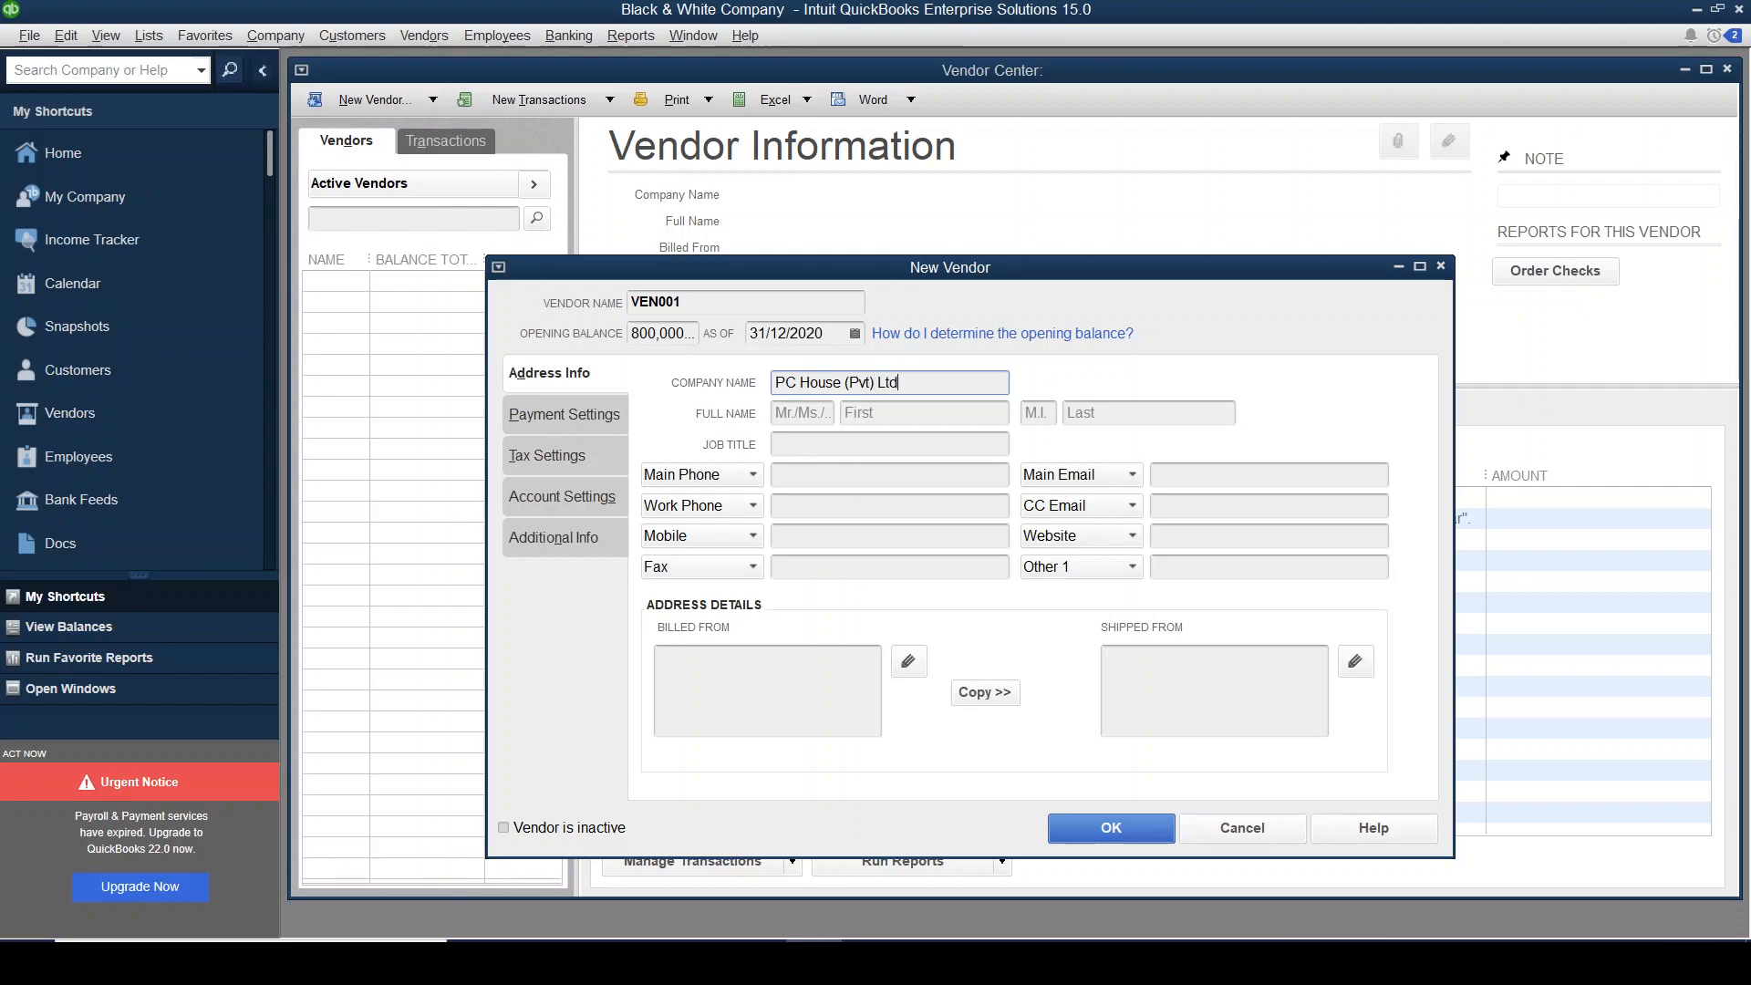
# Fill in the contact's title Mr., first name and last name from the spreadsheet.
pyautogui.hotkey('alt', 'Tab')
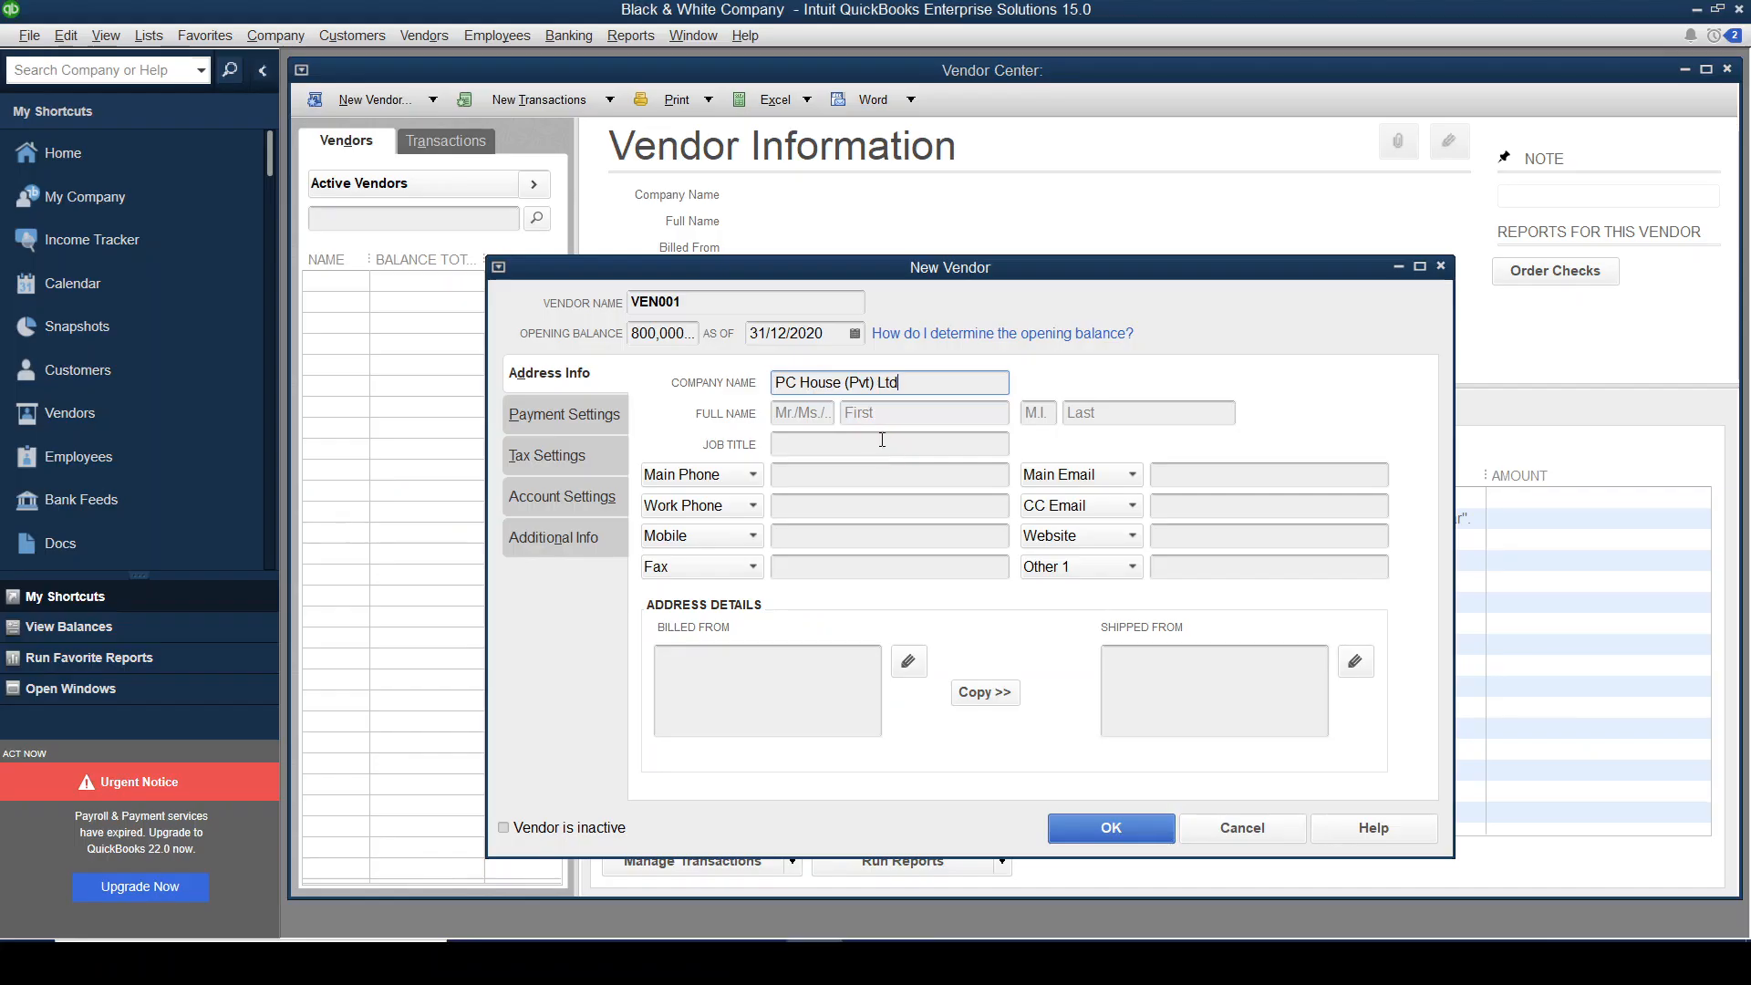
pyautogui.hotkey('alt', 'Tab')
pyautogui.click(812, 408)
pyautogui.write('Mr.')
pyautogui.press('Tab')
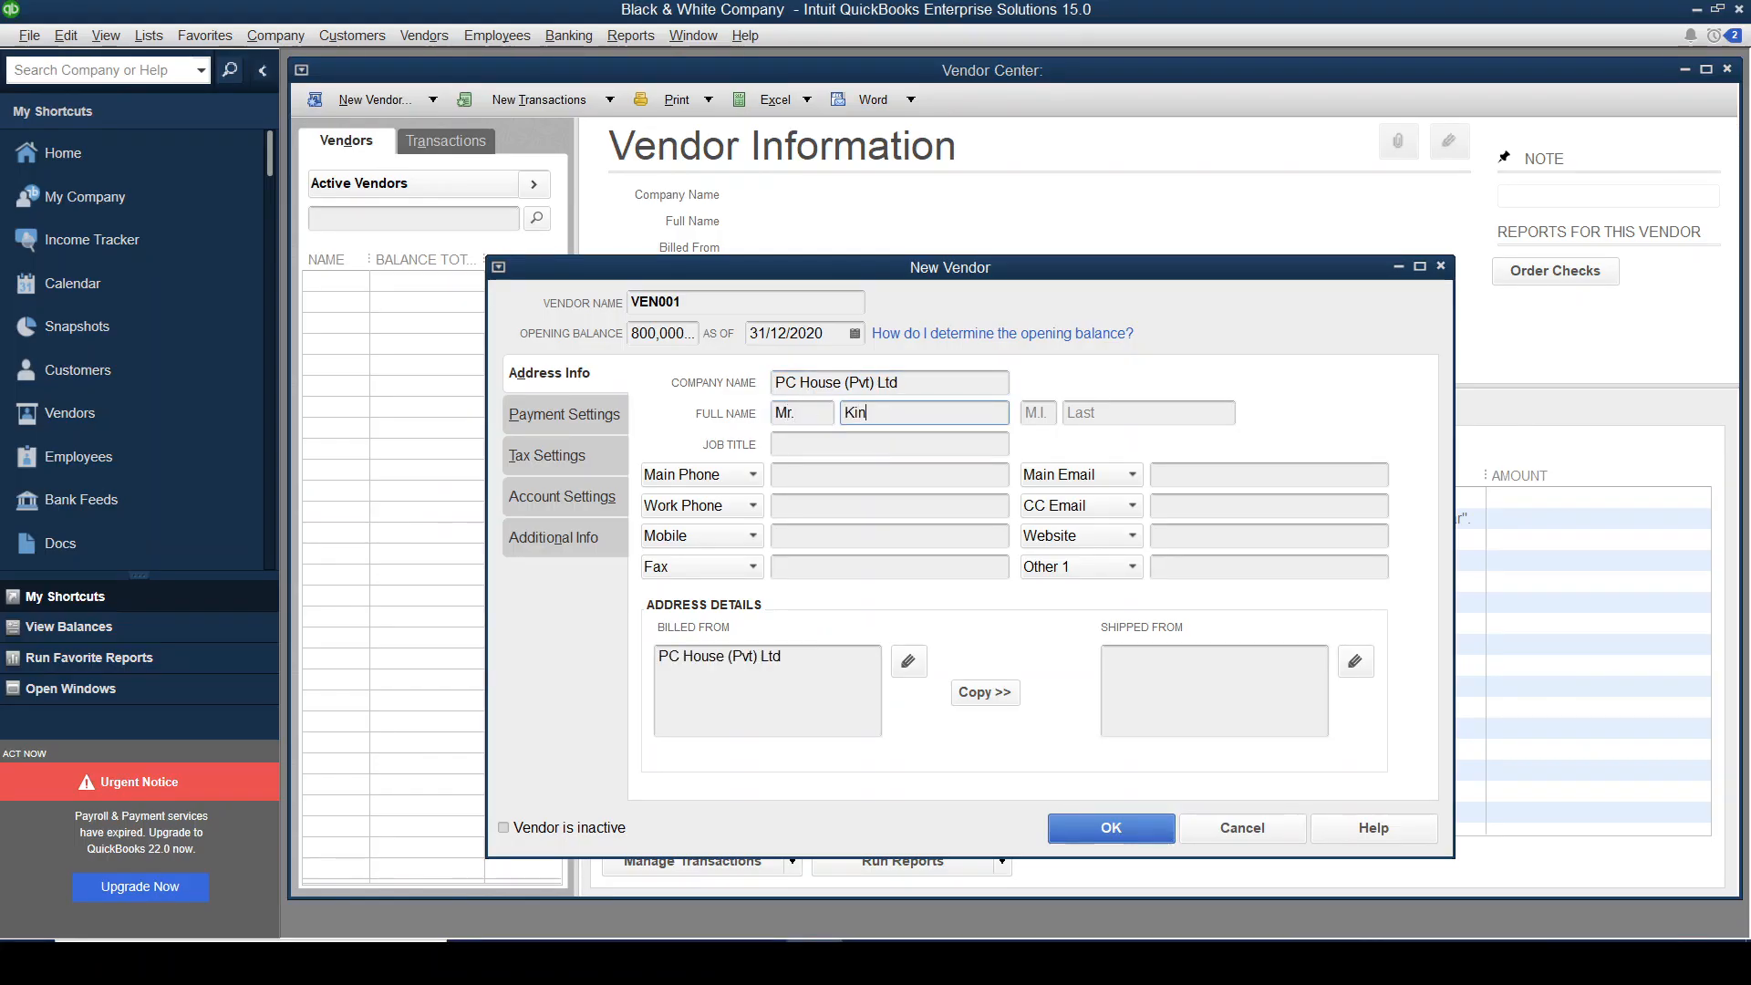
pyautogui.press('Tab')
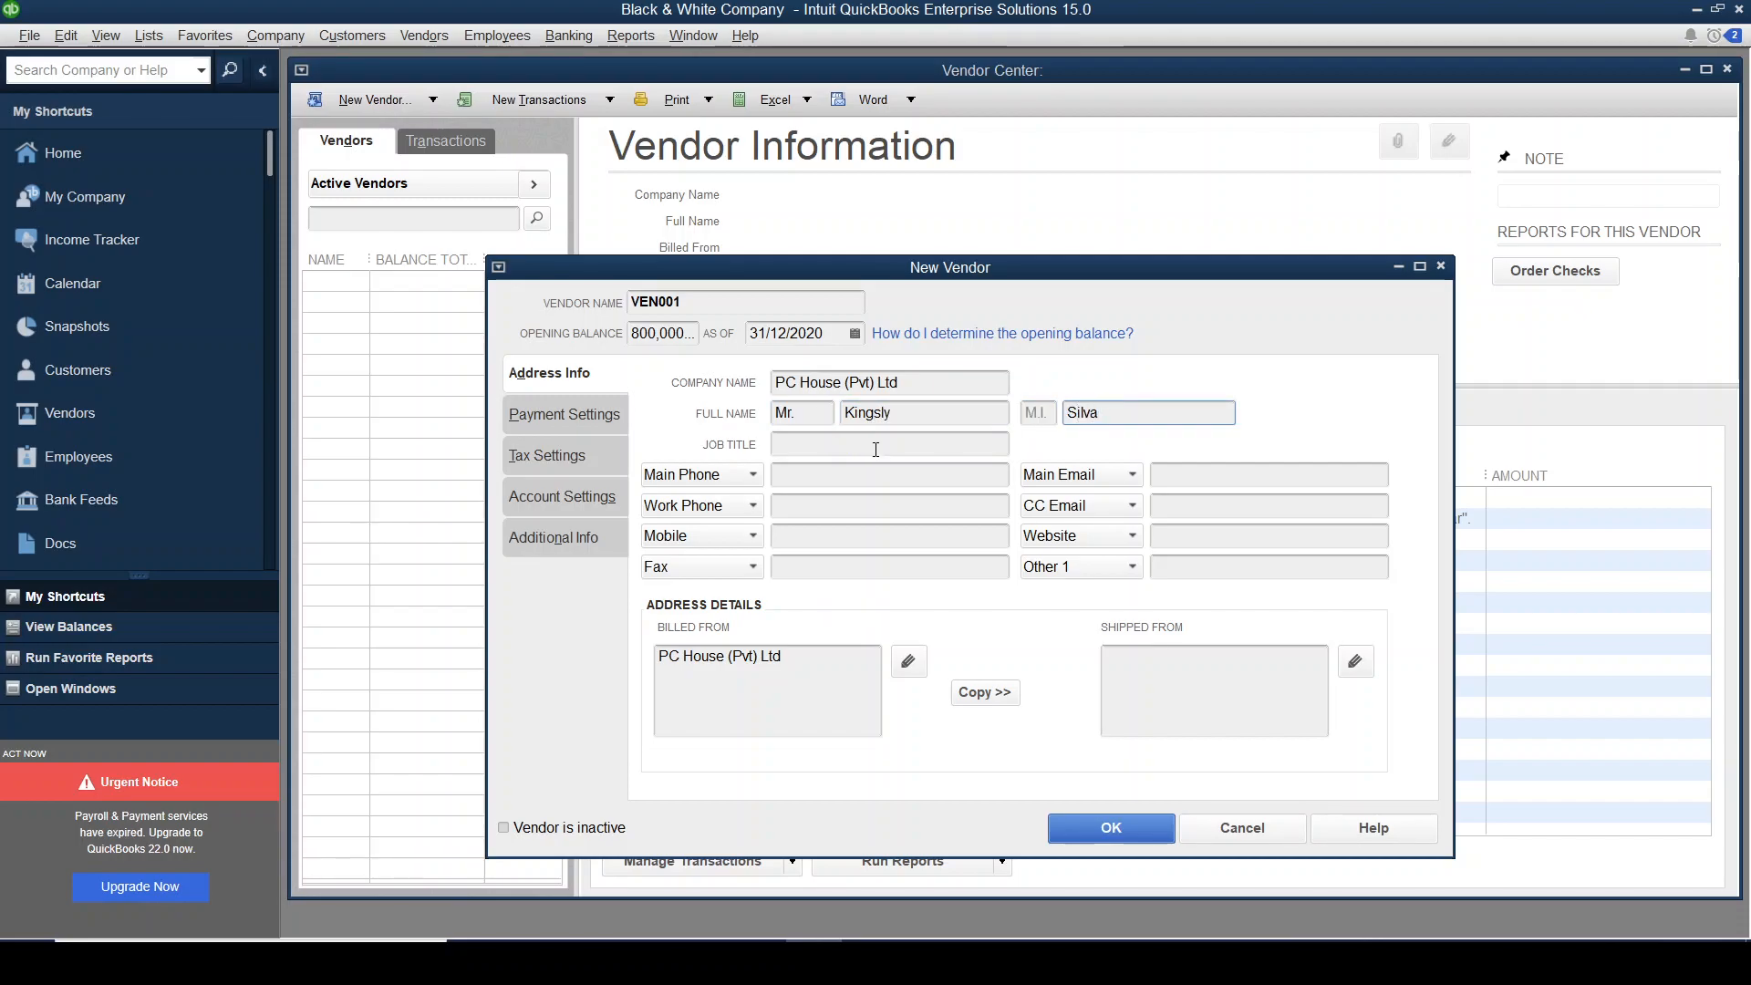
# Enter VEN001's main phone number as listed in the spreadsheet.
pyautogui.click(832, 479)
pyautogui.hotkey('alt', 'Tab')
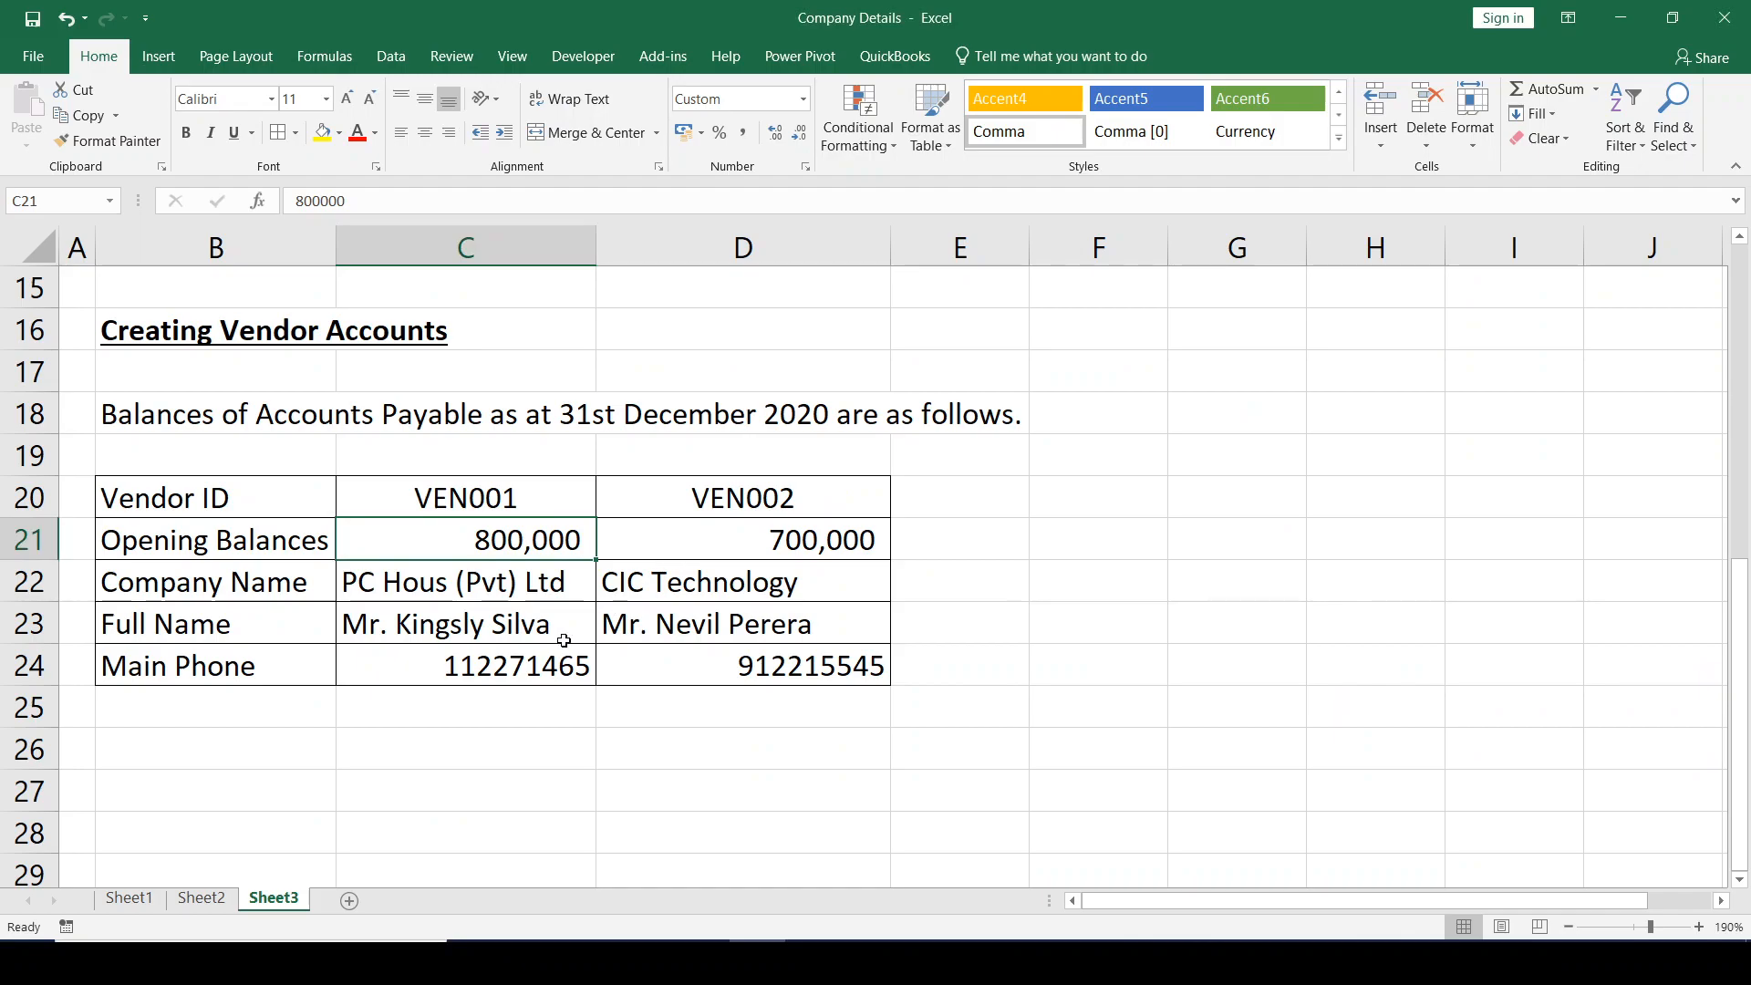
pyautogui.click(509, 668)
pyautogui.hotkey('alt', 'Tab')
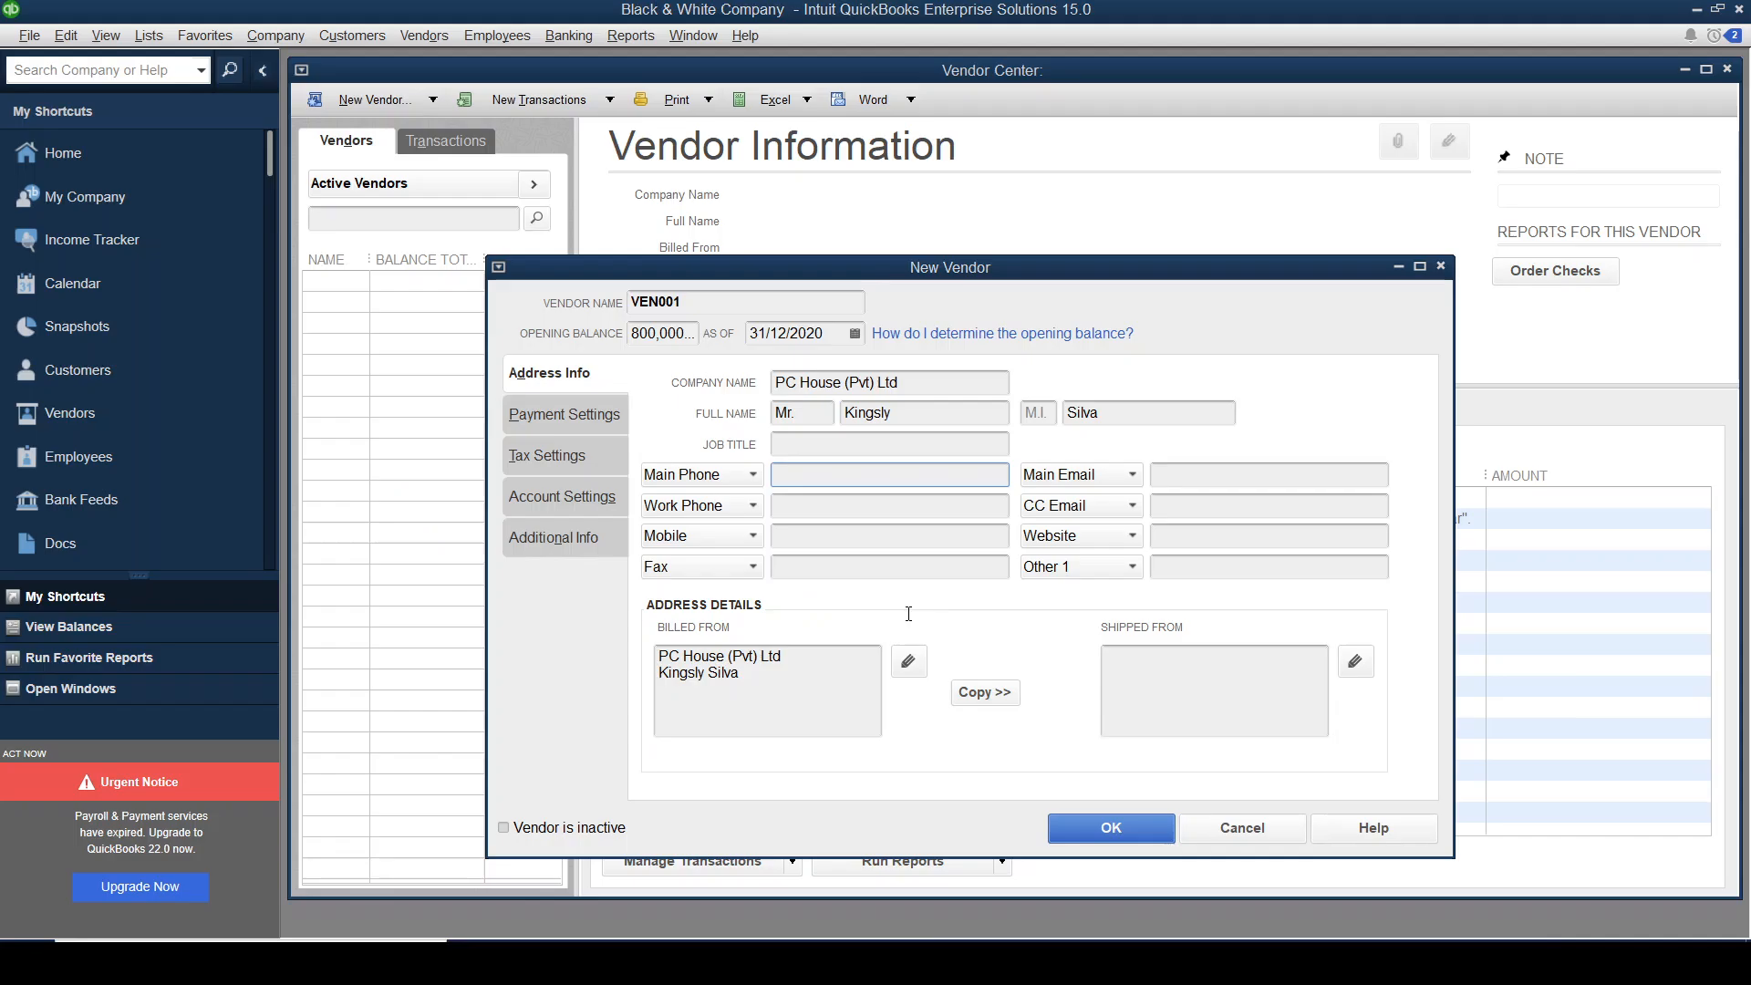
pyautogui.write('11227')
pyautogui.hotkey('alt', 'Tab')
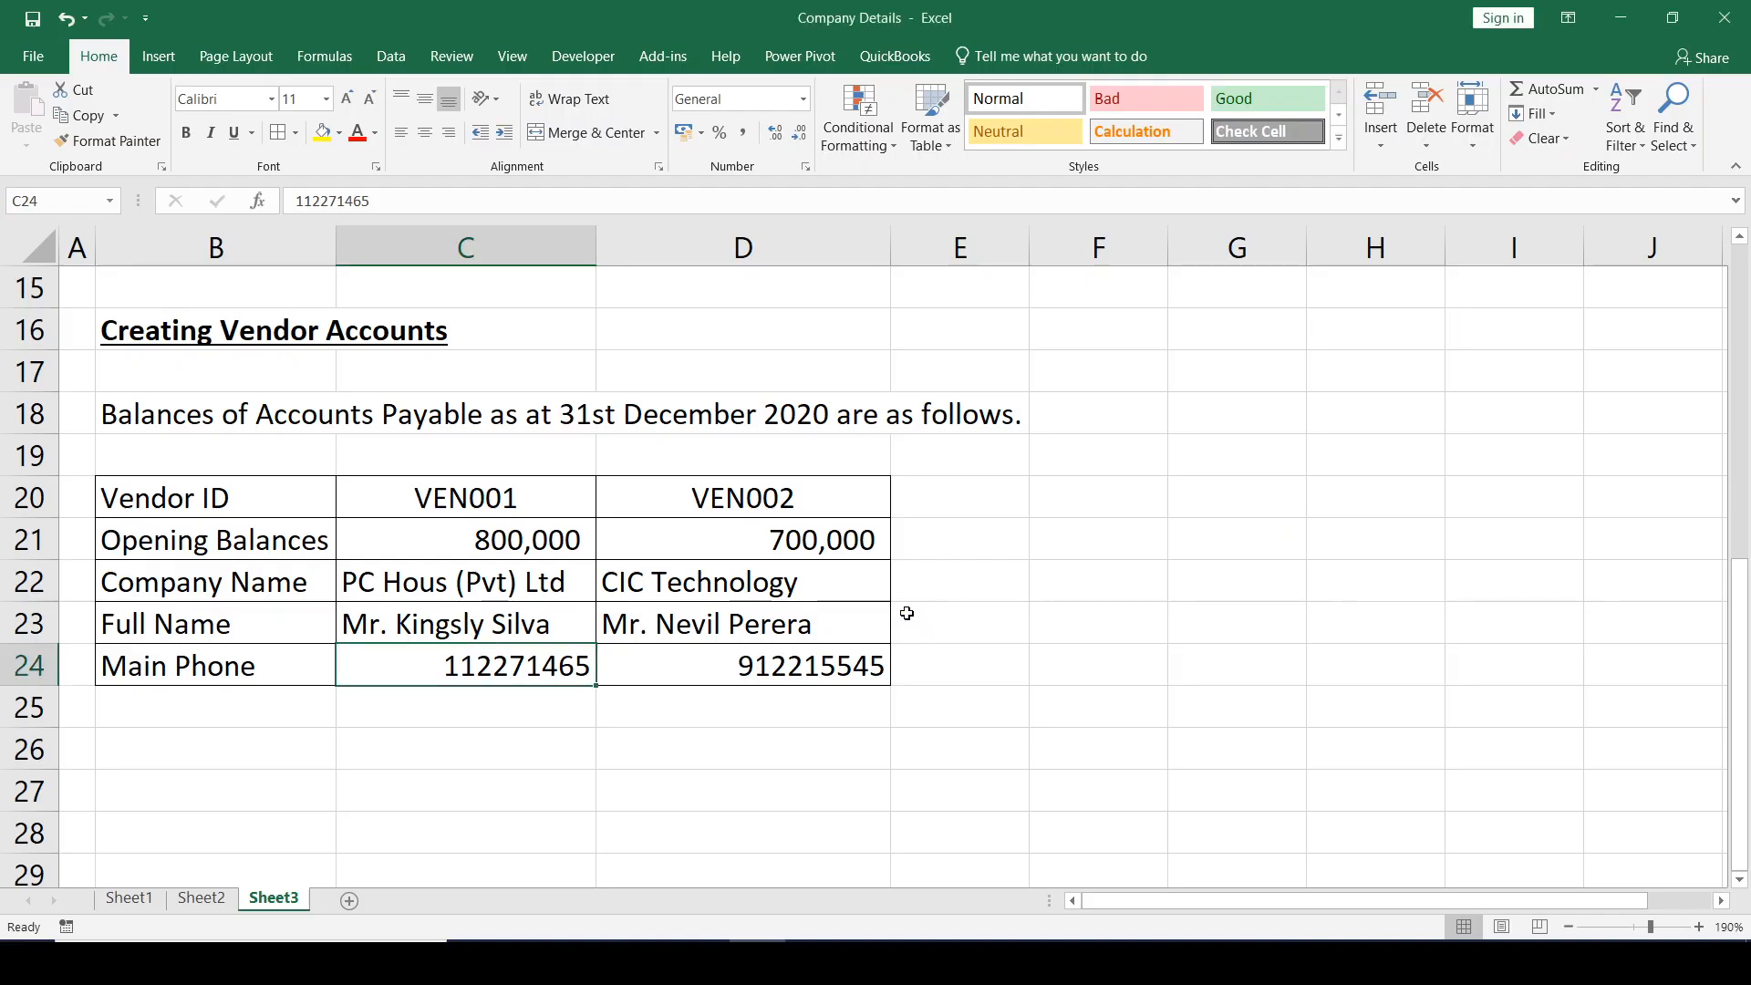
pyautogui.hotkey('alt', 'Tab')
pyautogui.write('1')
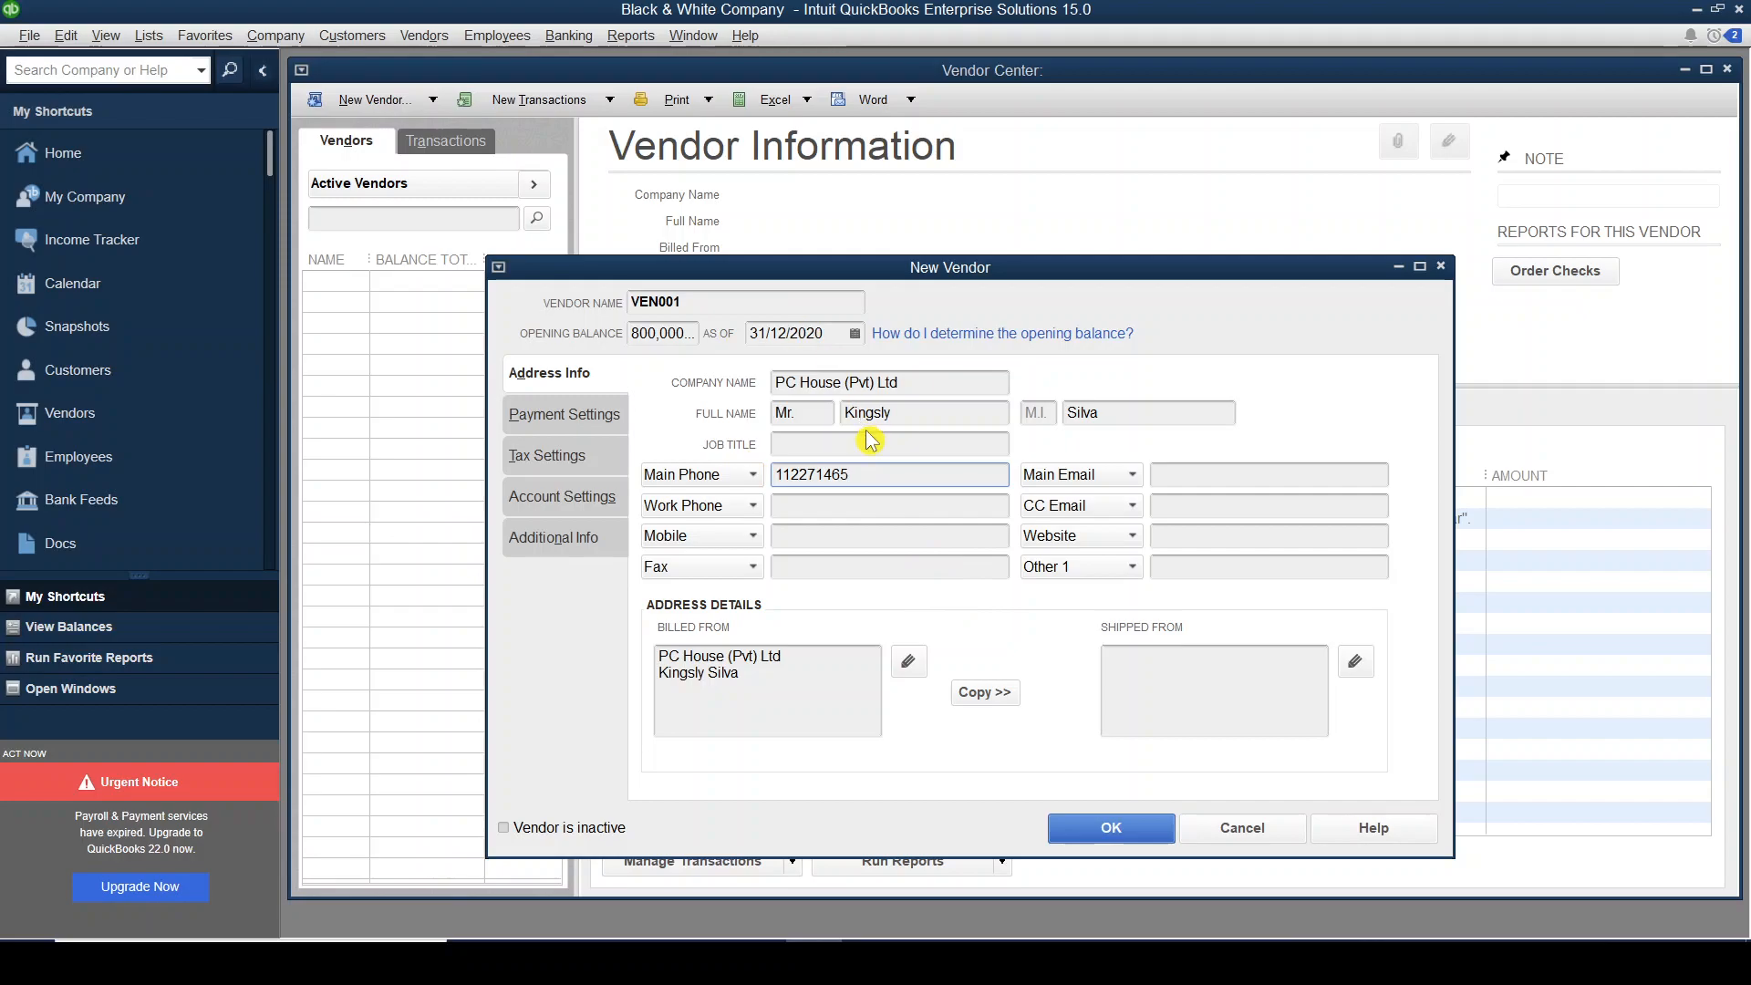
# Review the Payment, Tax, Account Settings and Additional Info tabs, then save VEN001 with OK.
pyautogui.click(576, 417)
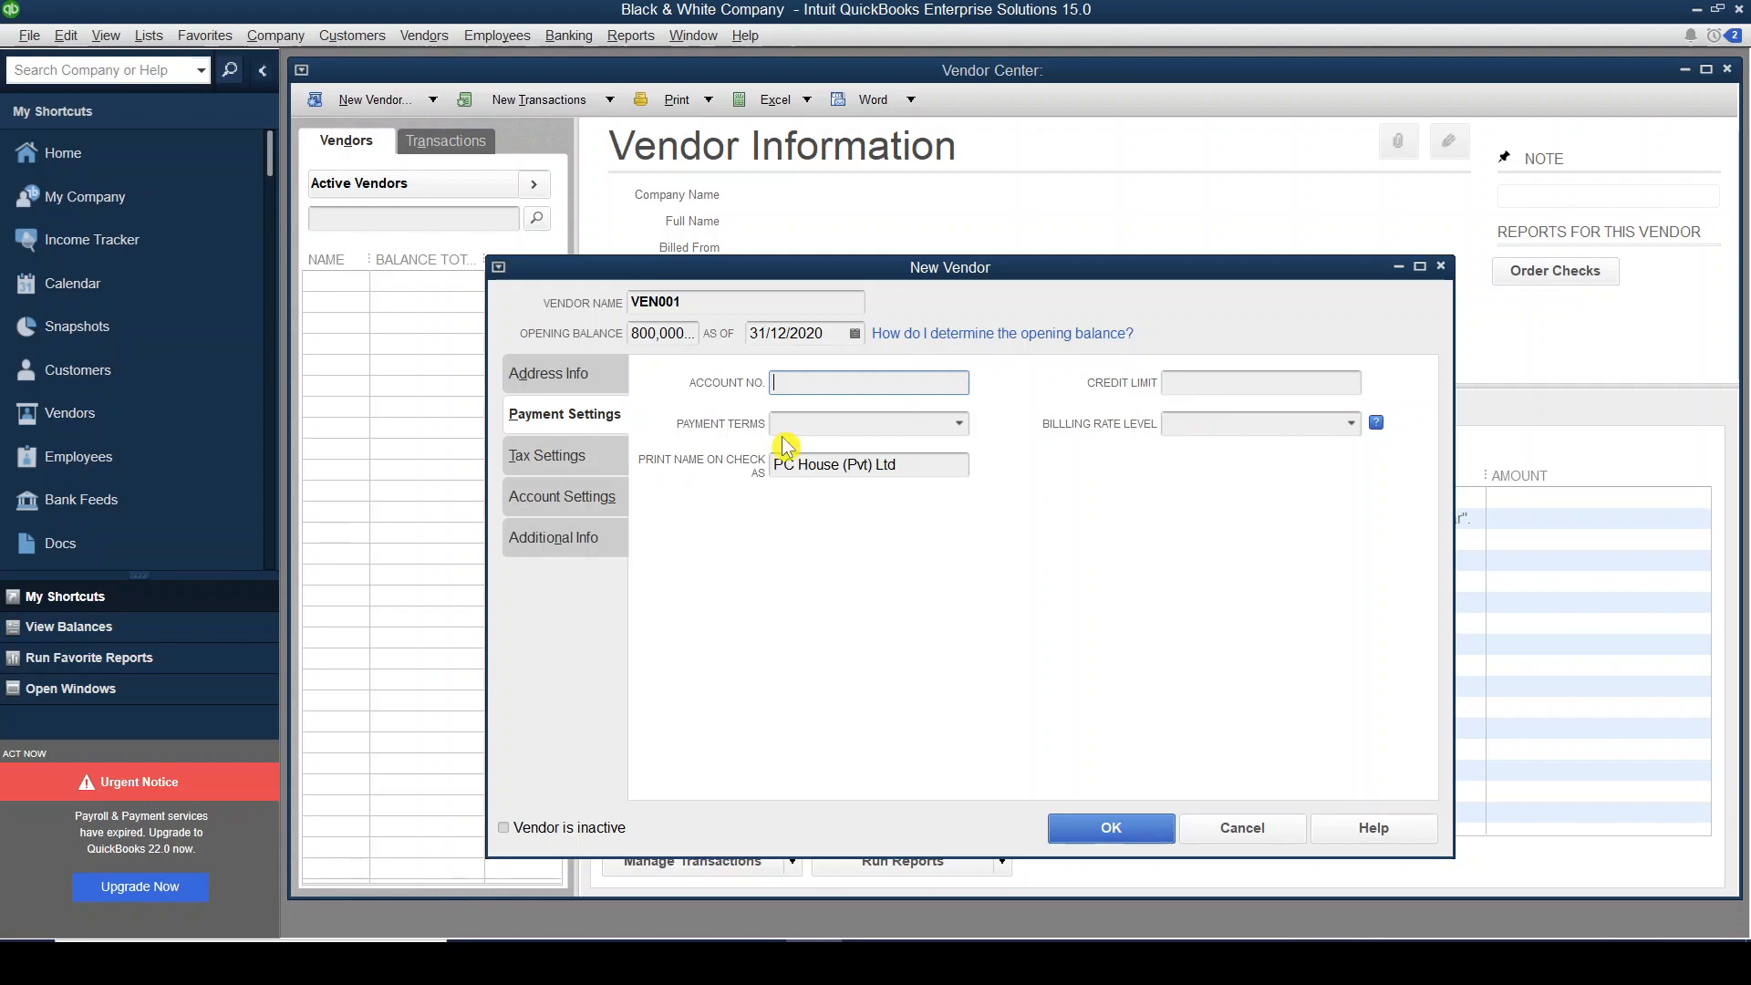
pyautogui.click(568, 456)
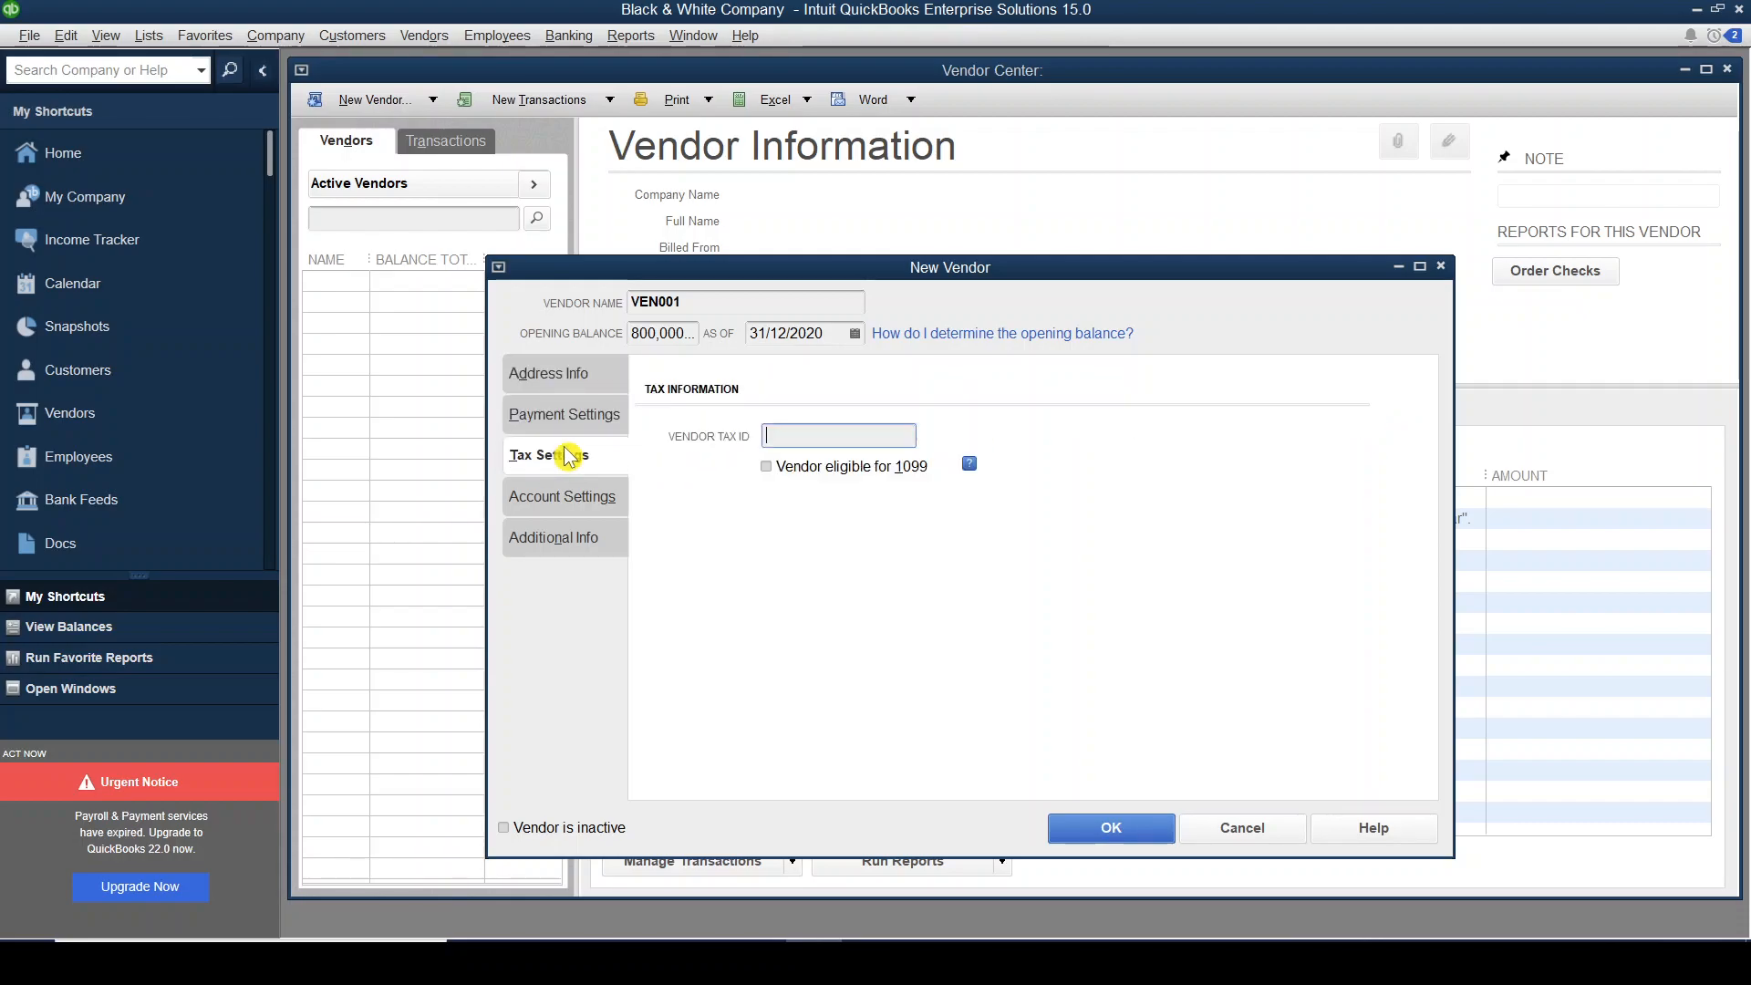
pyautogui.click(571, 497)
pyautogui.click(573, 538)
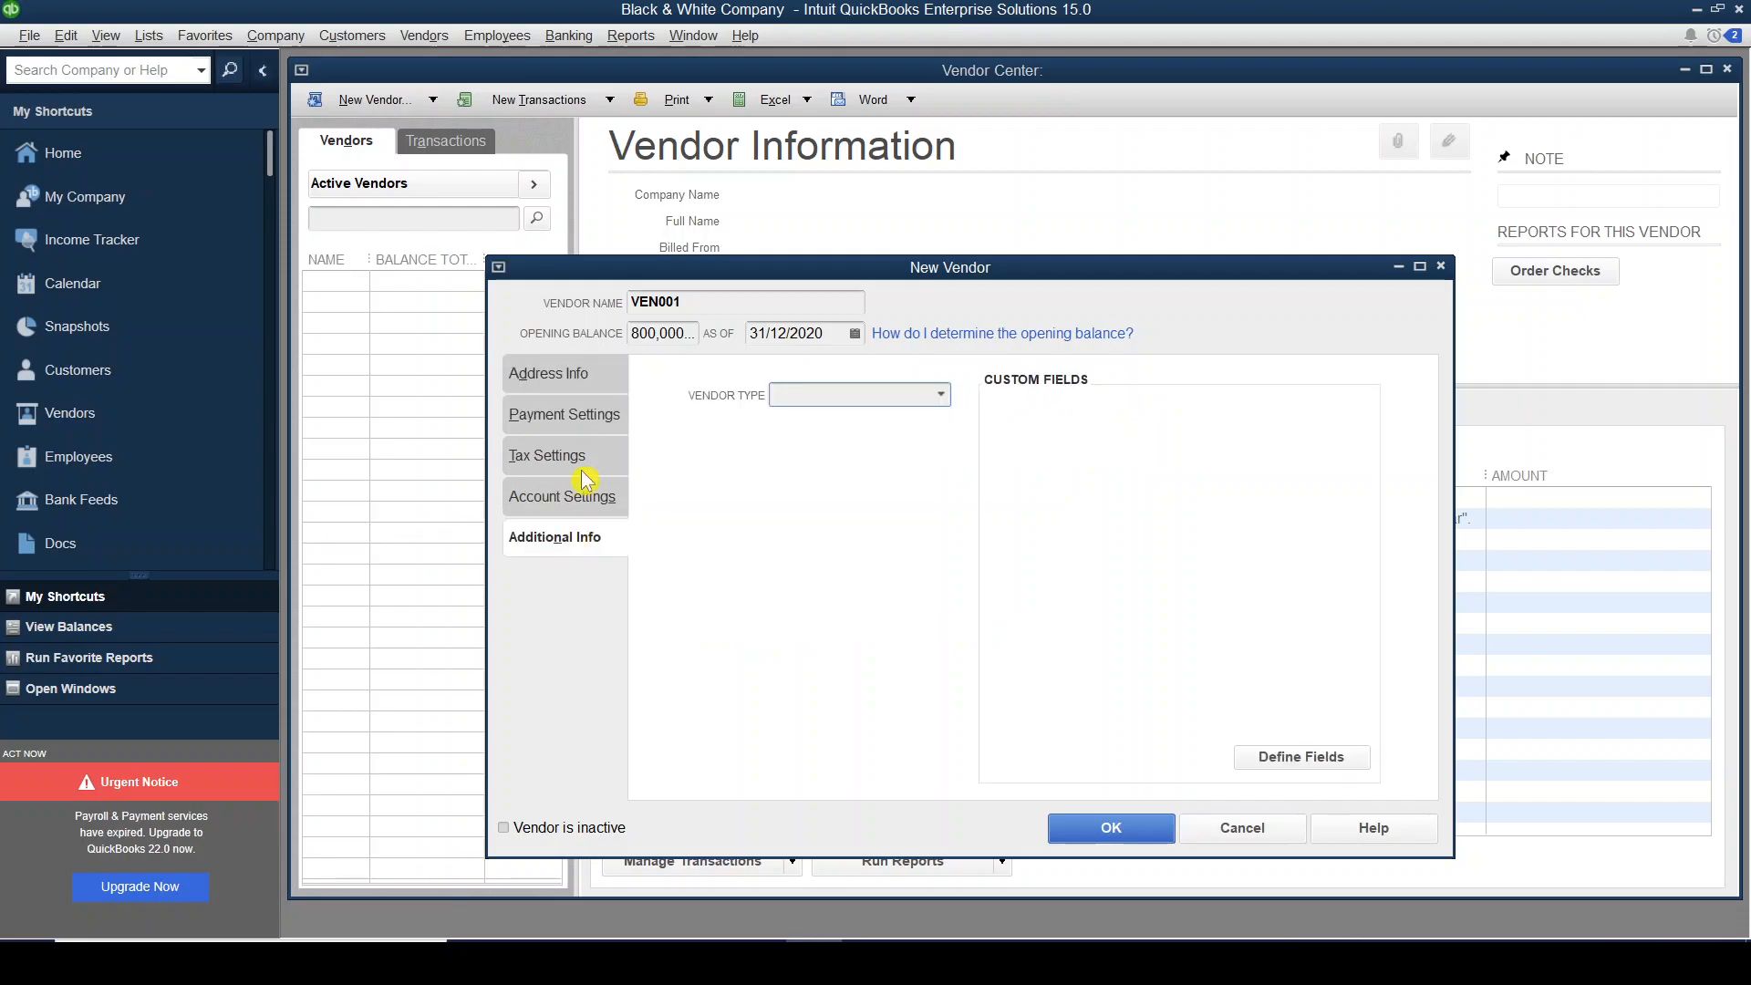
pyautogui.click(569, 417)
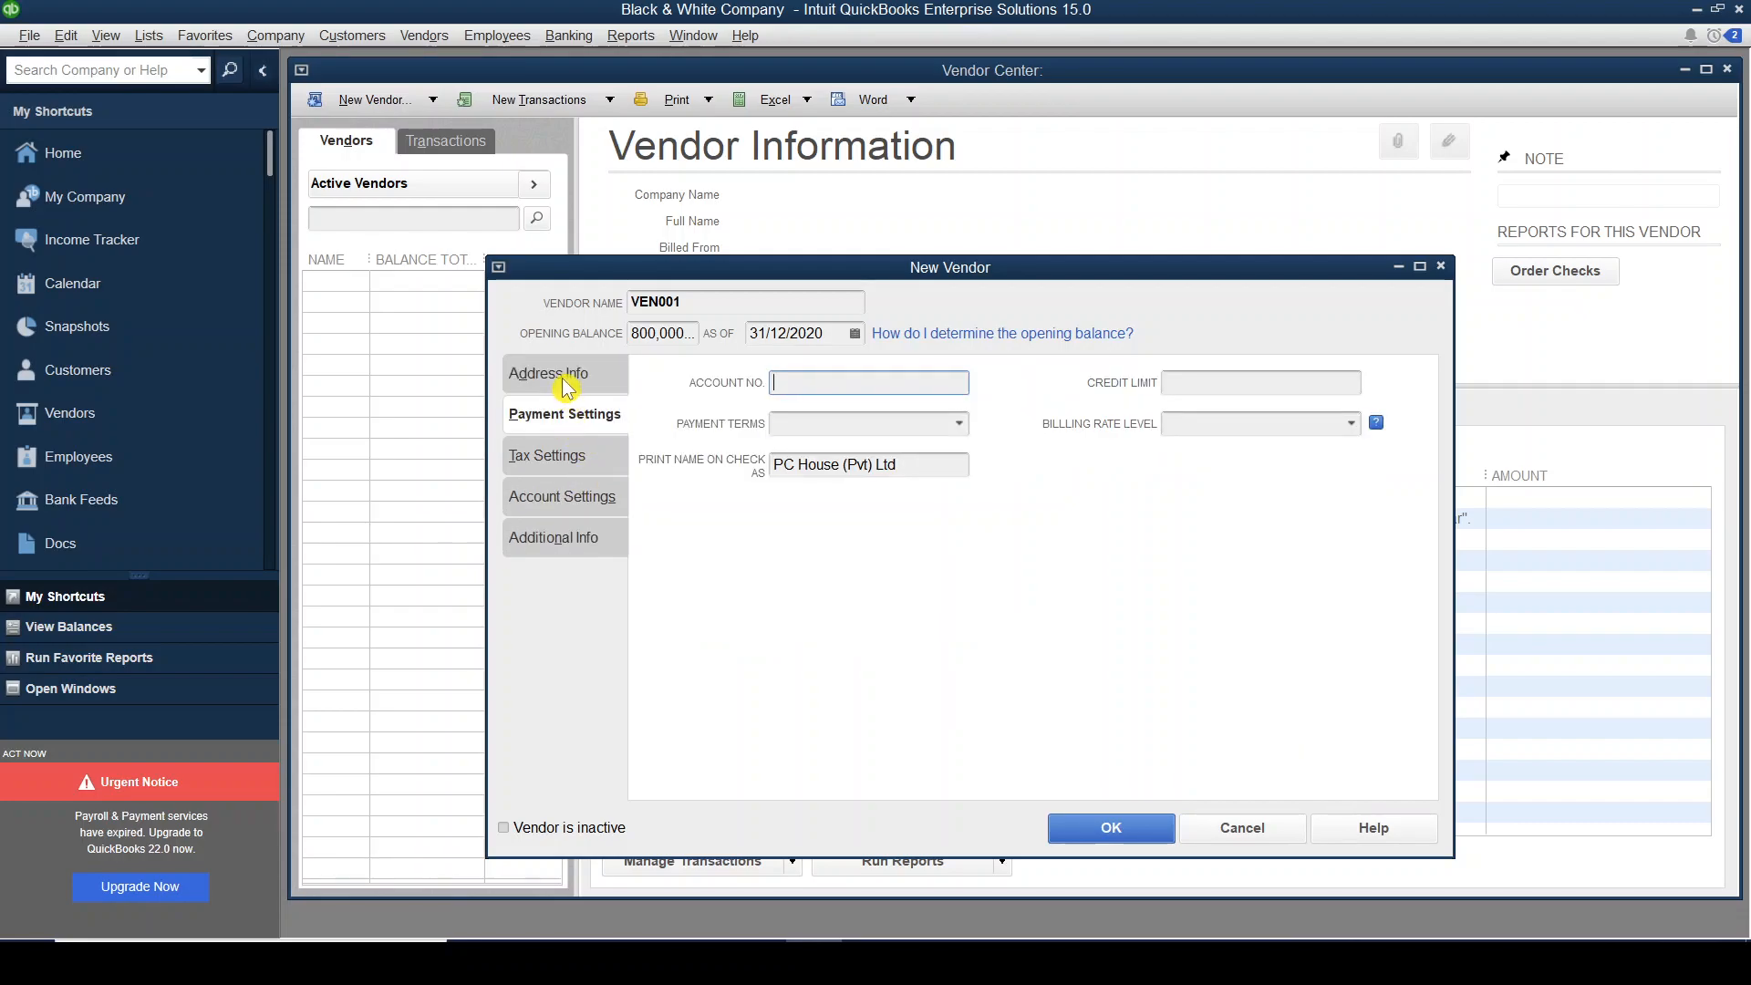
pyautogui.click(565, 378)
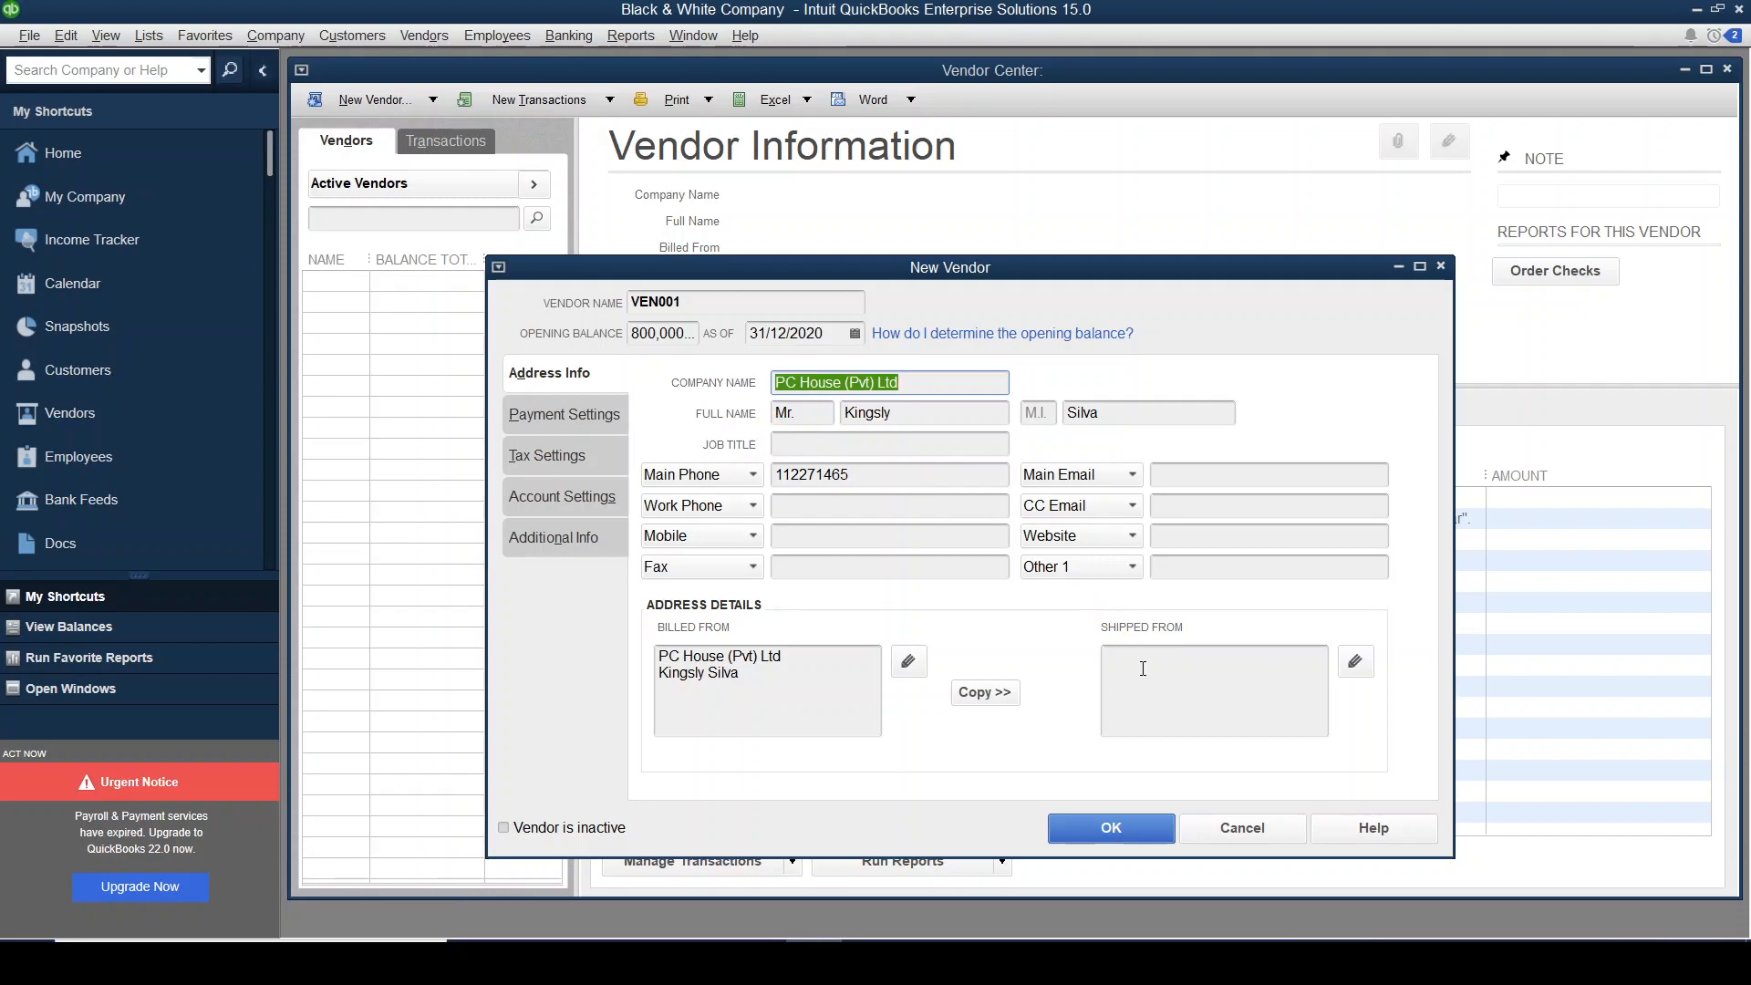
pyautogui.click(1119, 832)
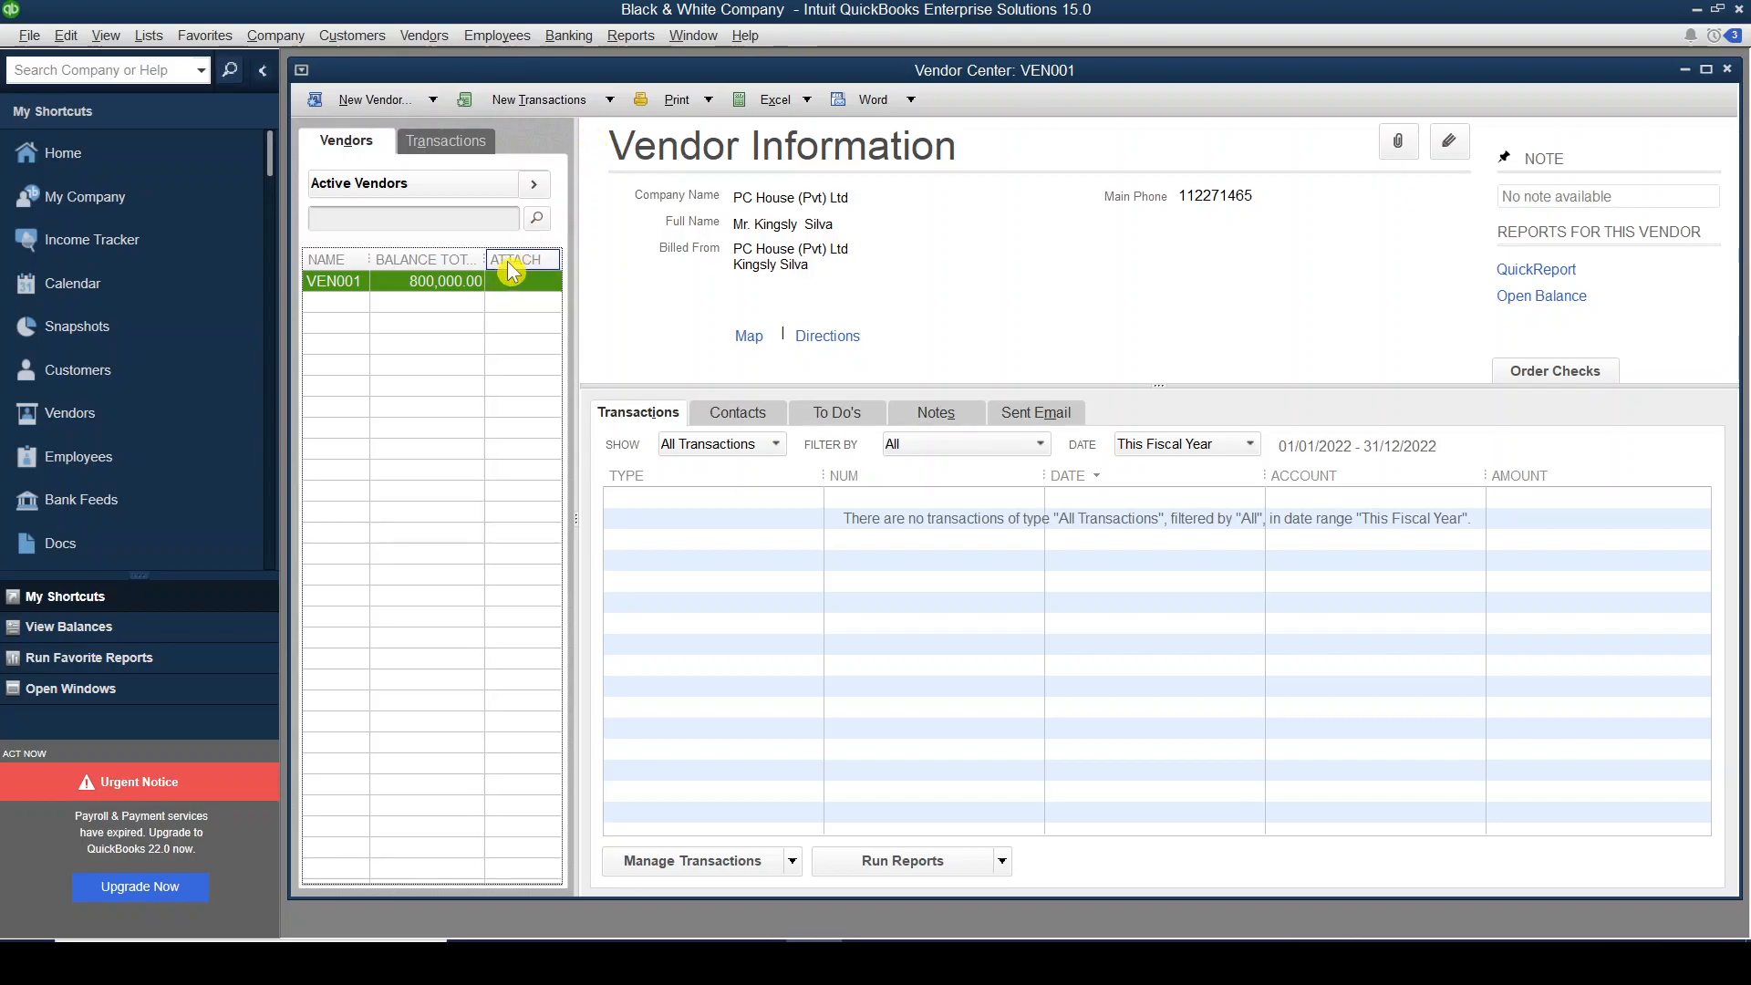
pyautogui.hotkey('alt', 'Tab')
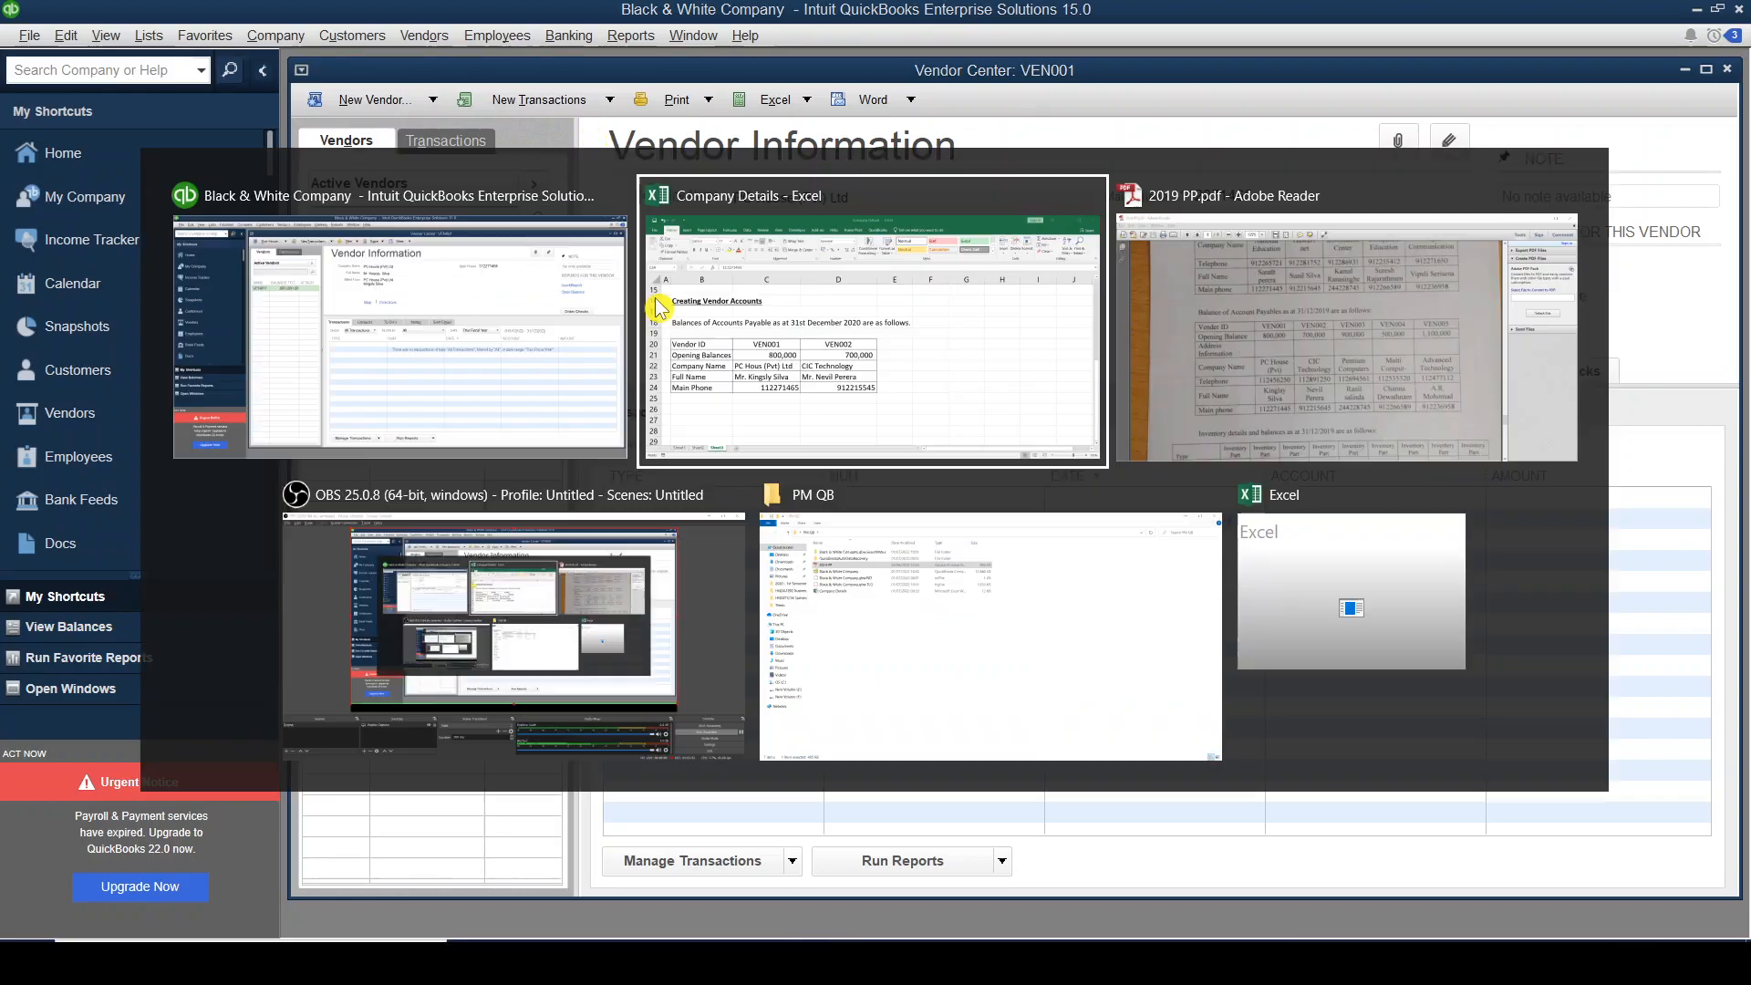
pyautogui.click(773, 259)
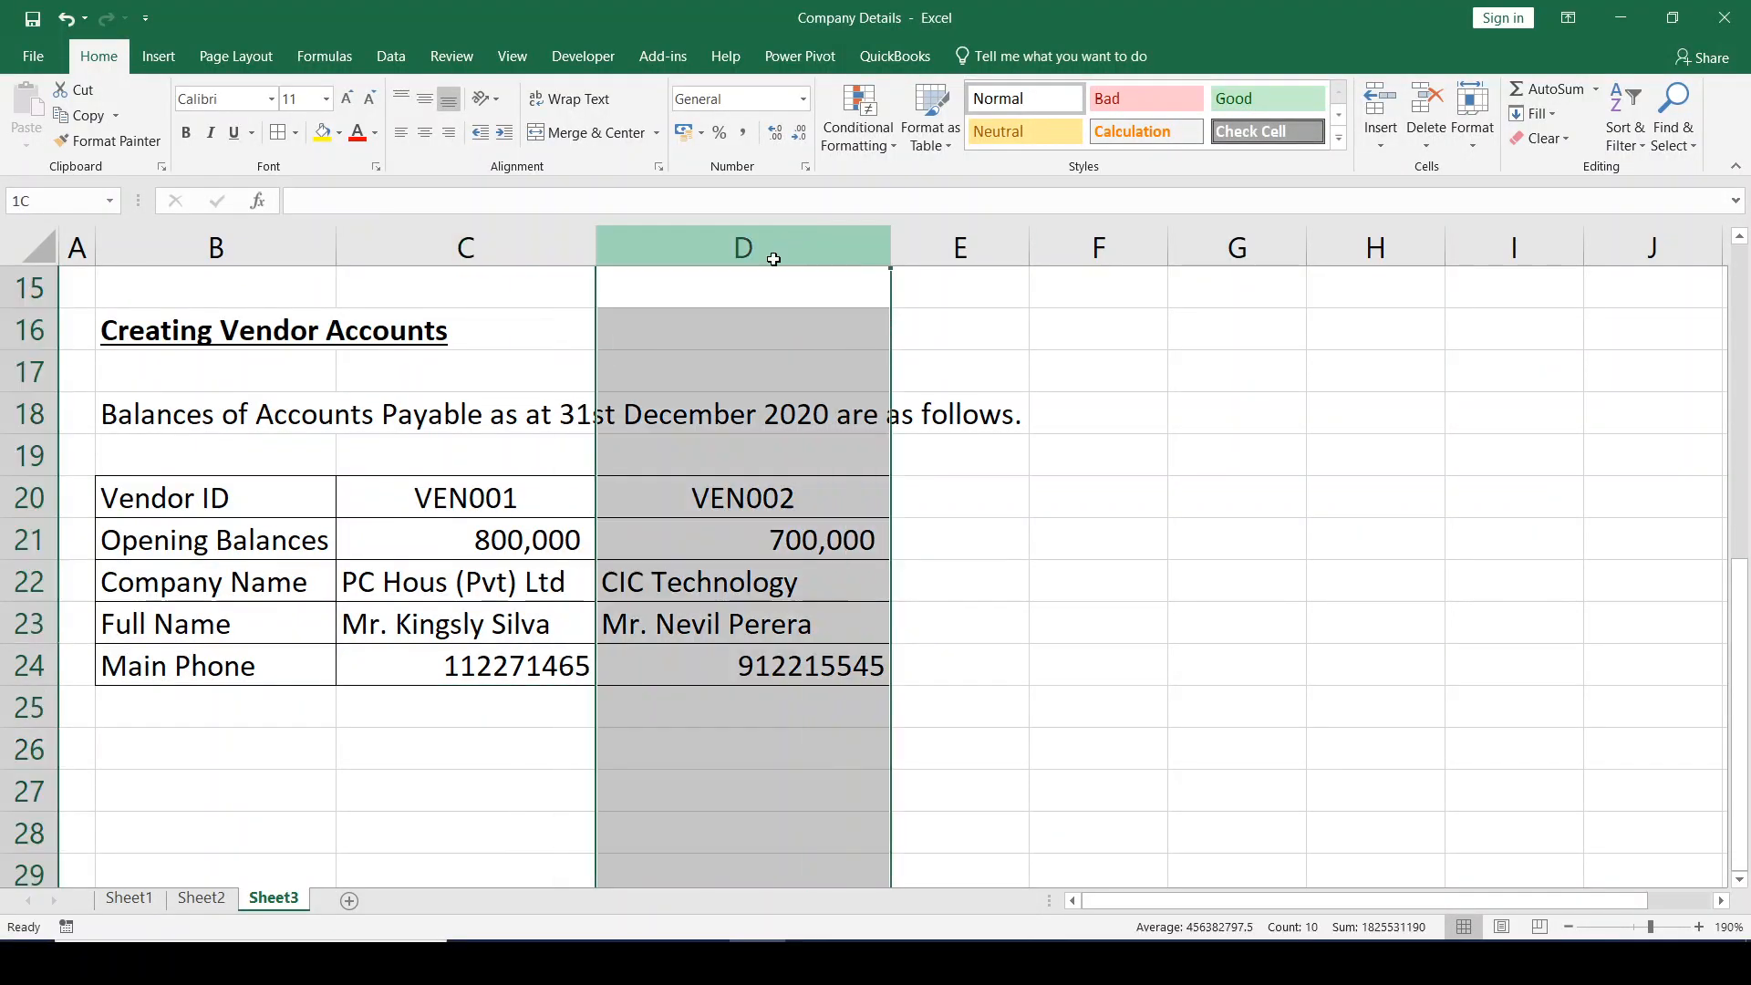
pyautogui.hotkey('alt', 'Tab')
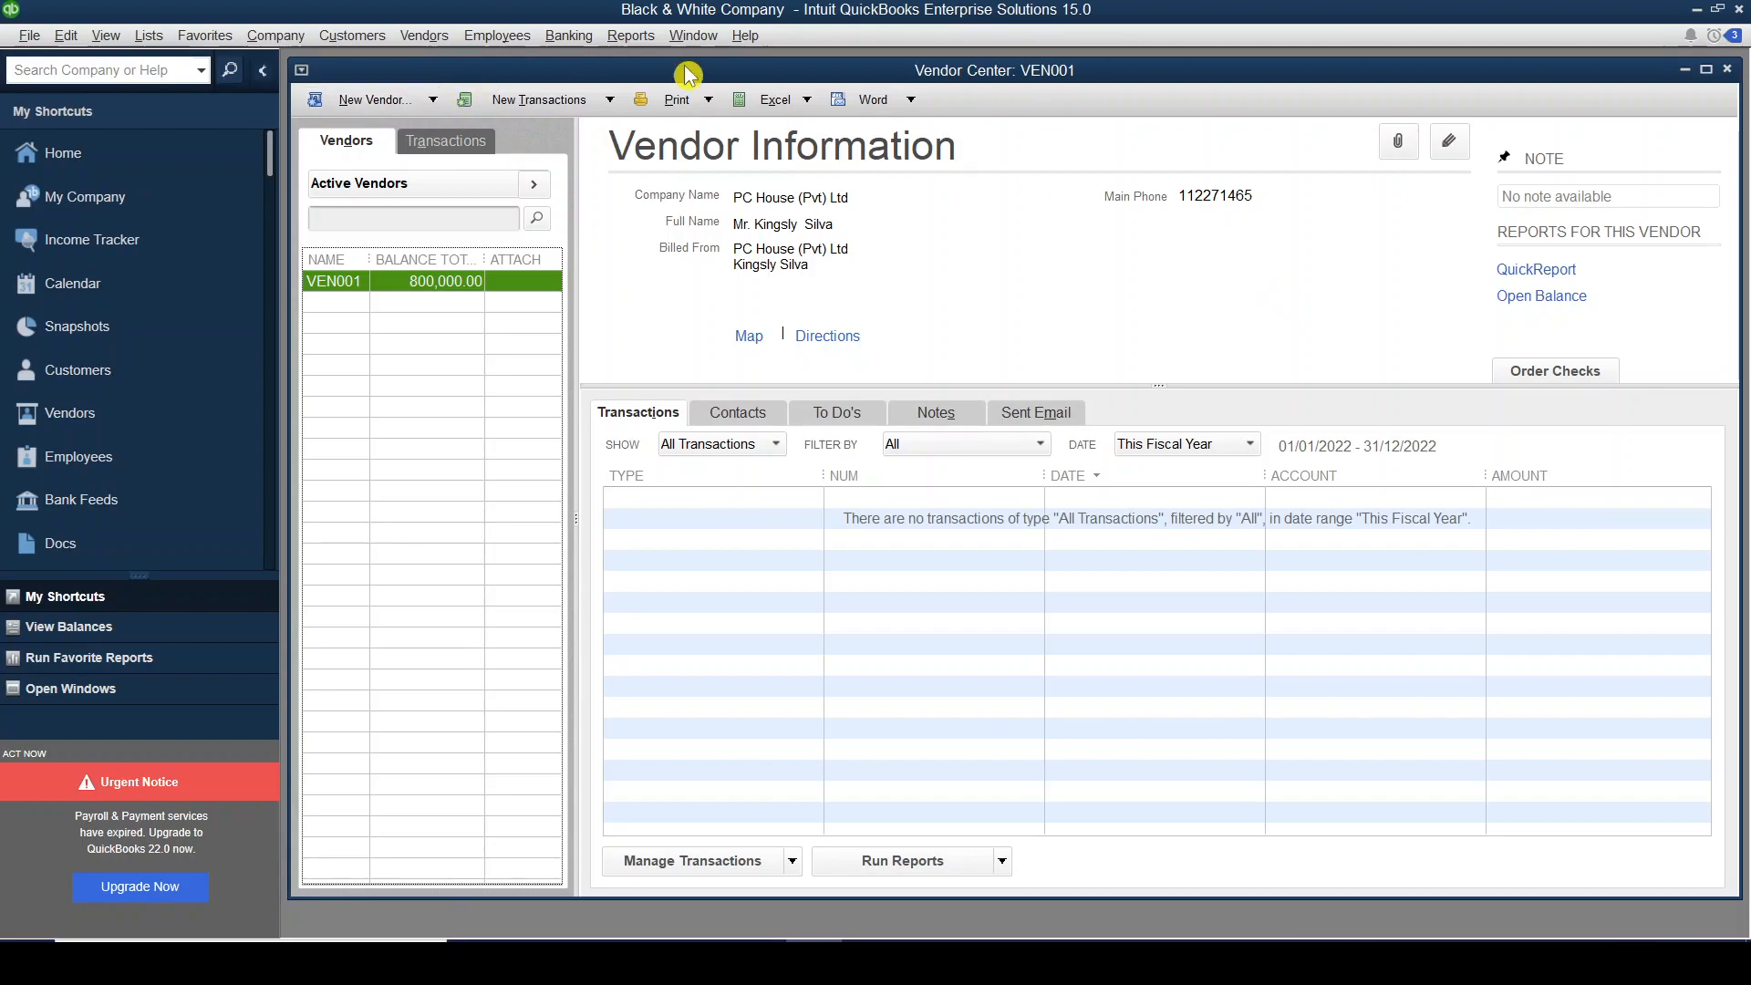
# Create a new vendor VEN002 with a 700,000 opening balance as of 31/12/2020.
pyautogui.click(434, 103)
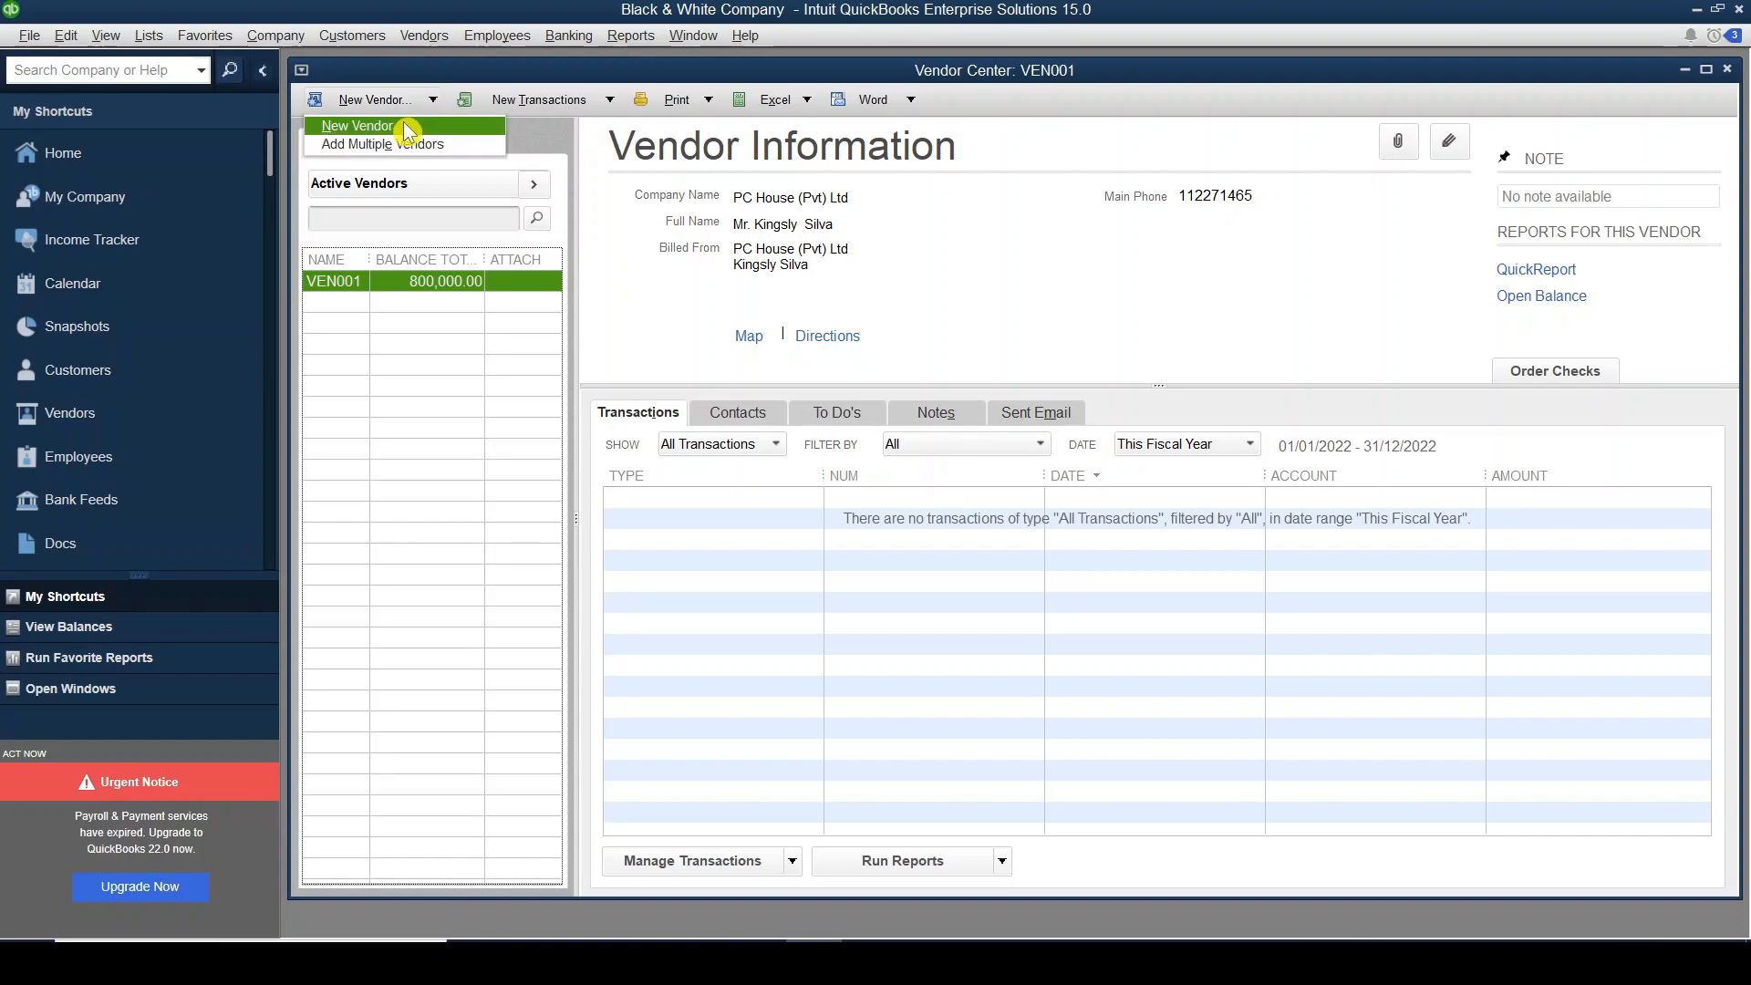
pyautogui.click(404, 128)
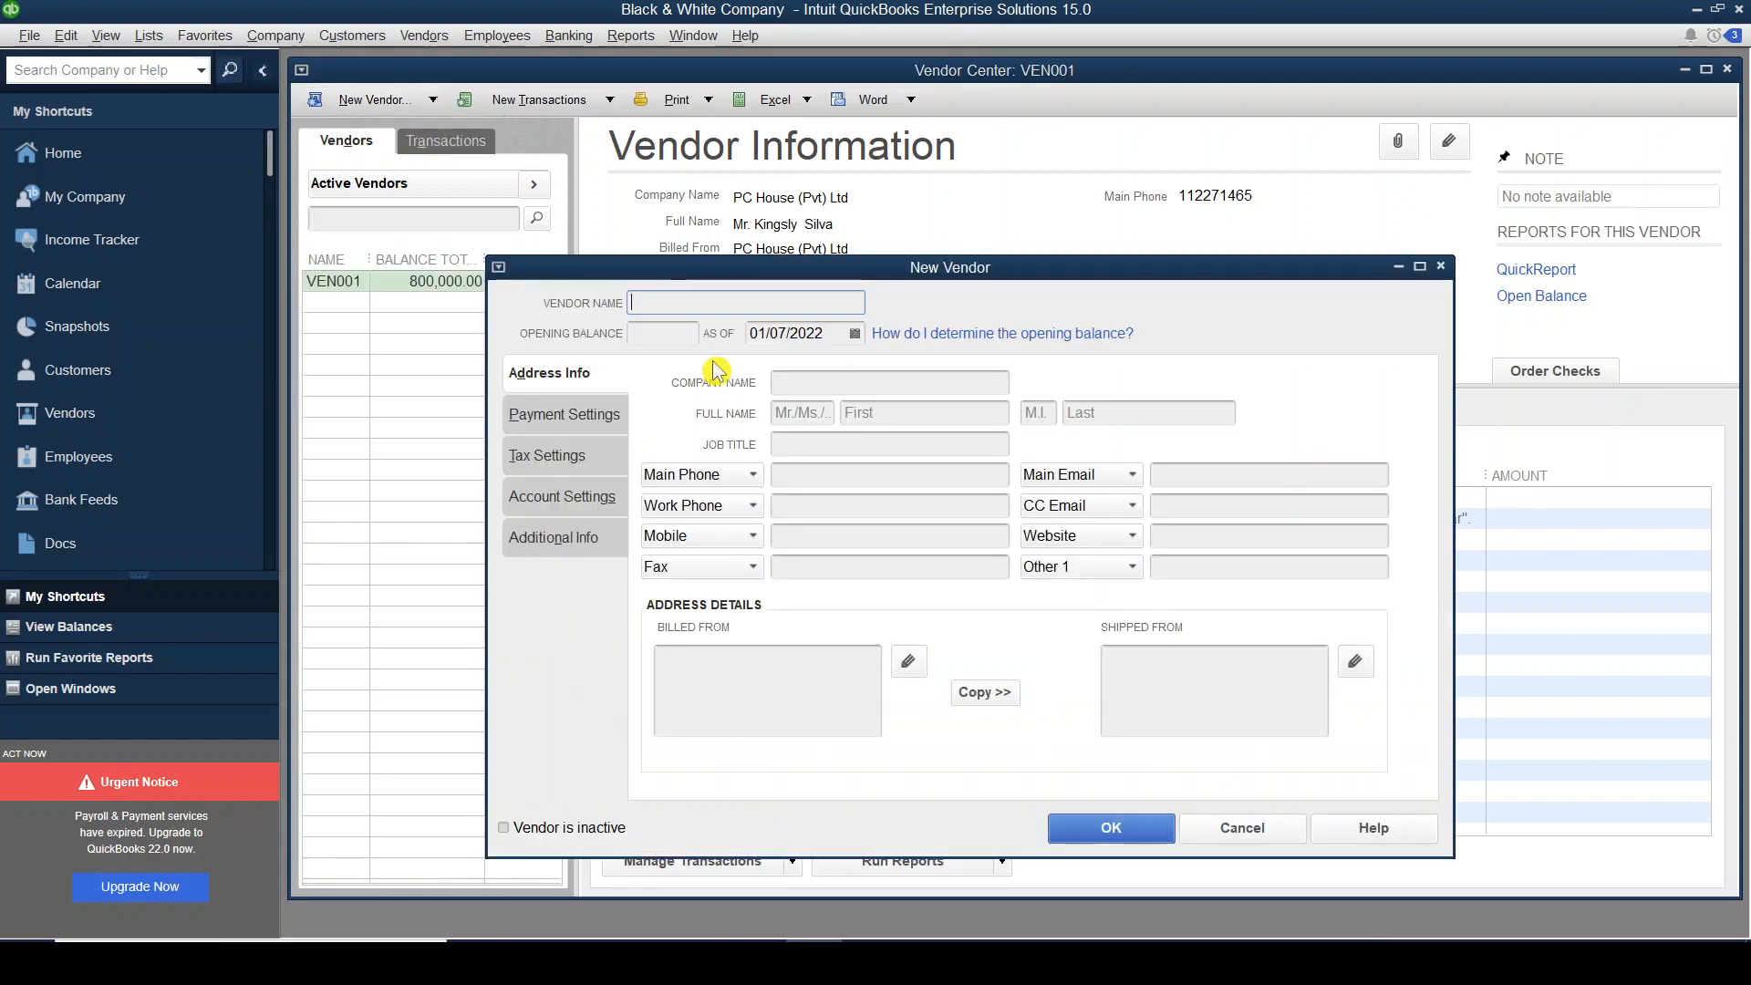
pyautogui.write('VEN002')
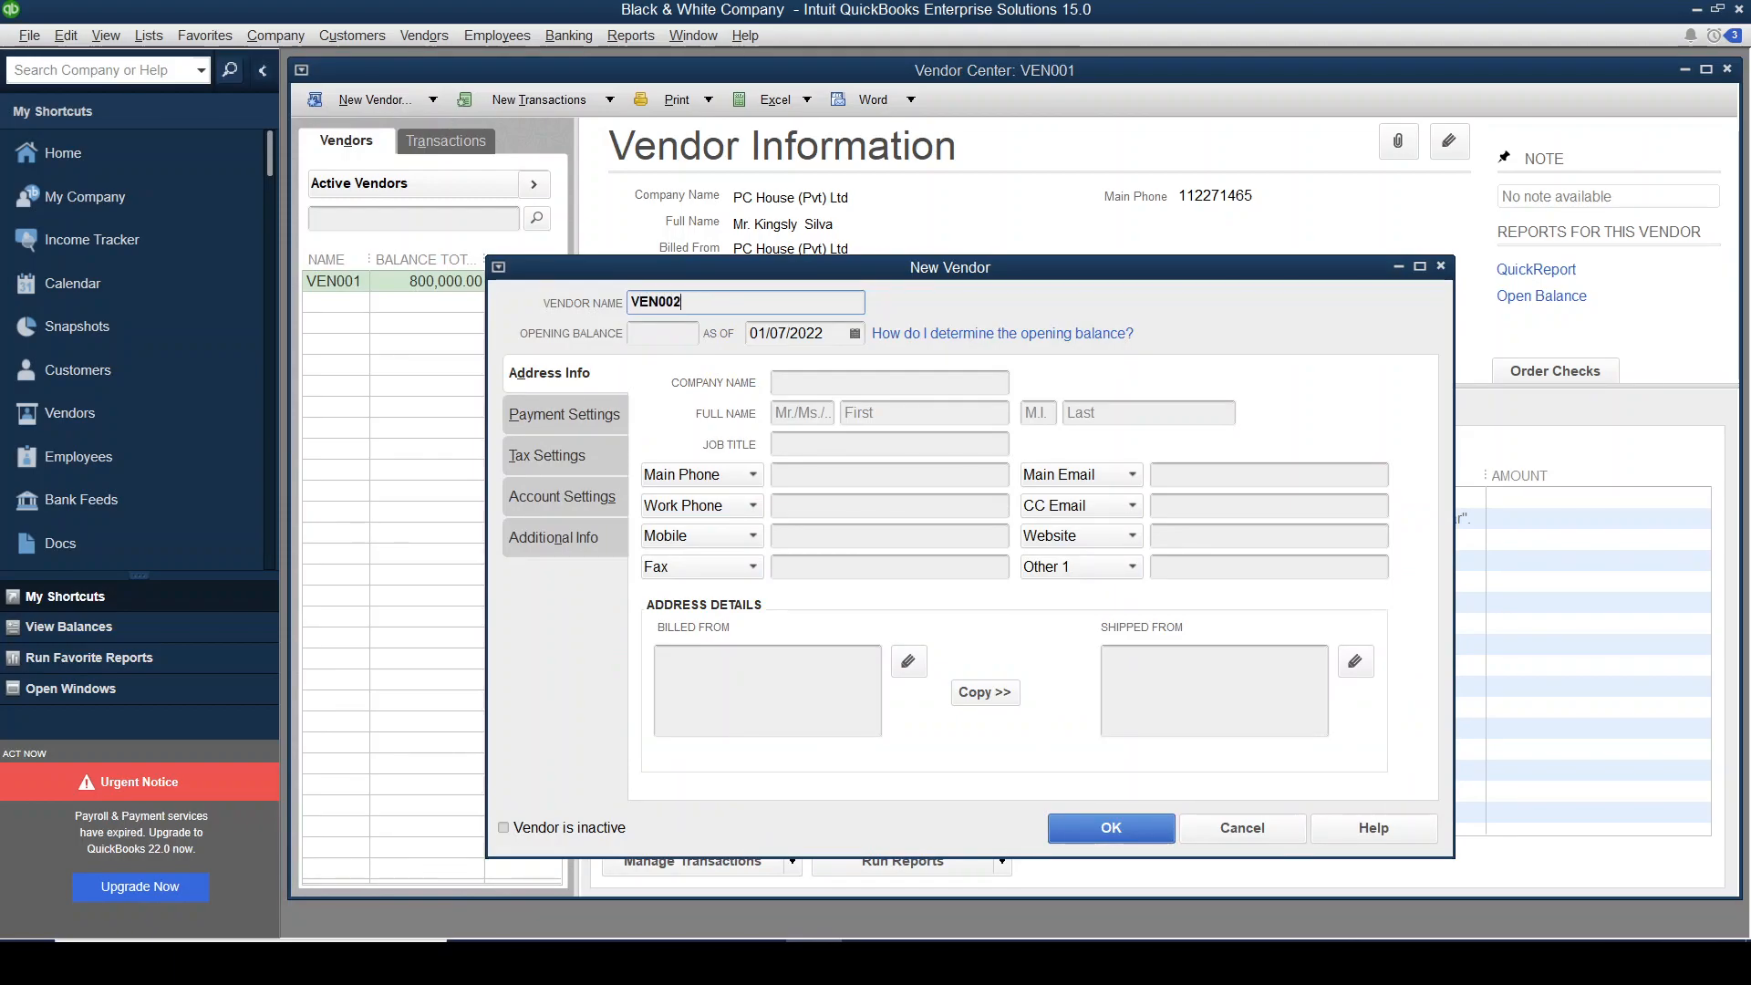
pyautogui.hotkey('alt', 'Tab')
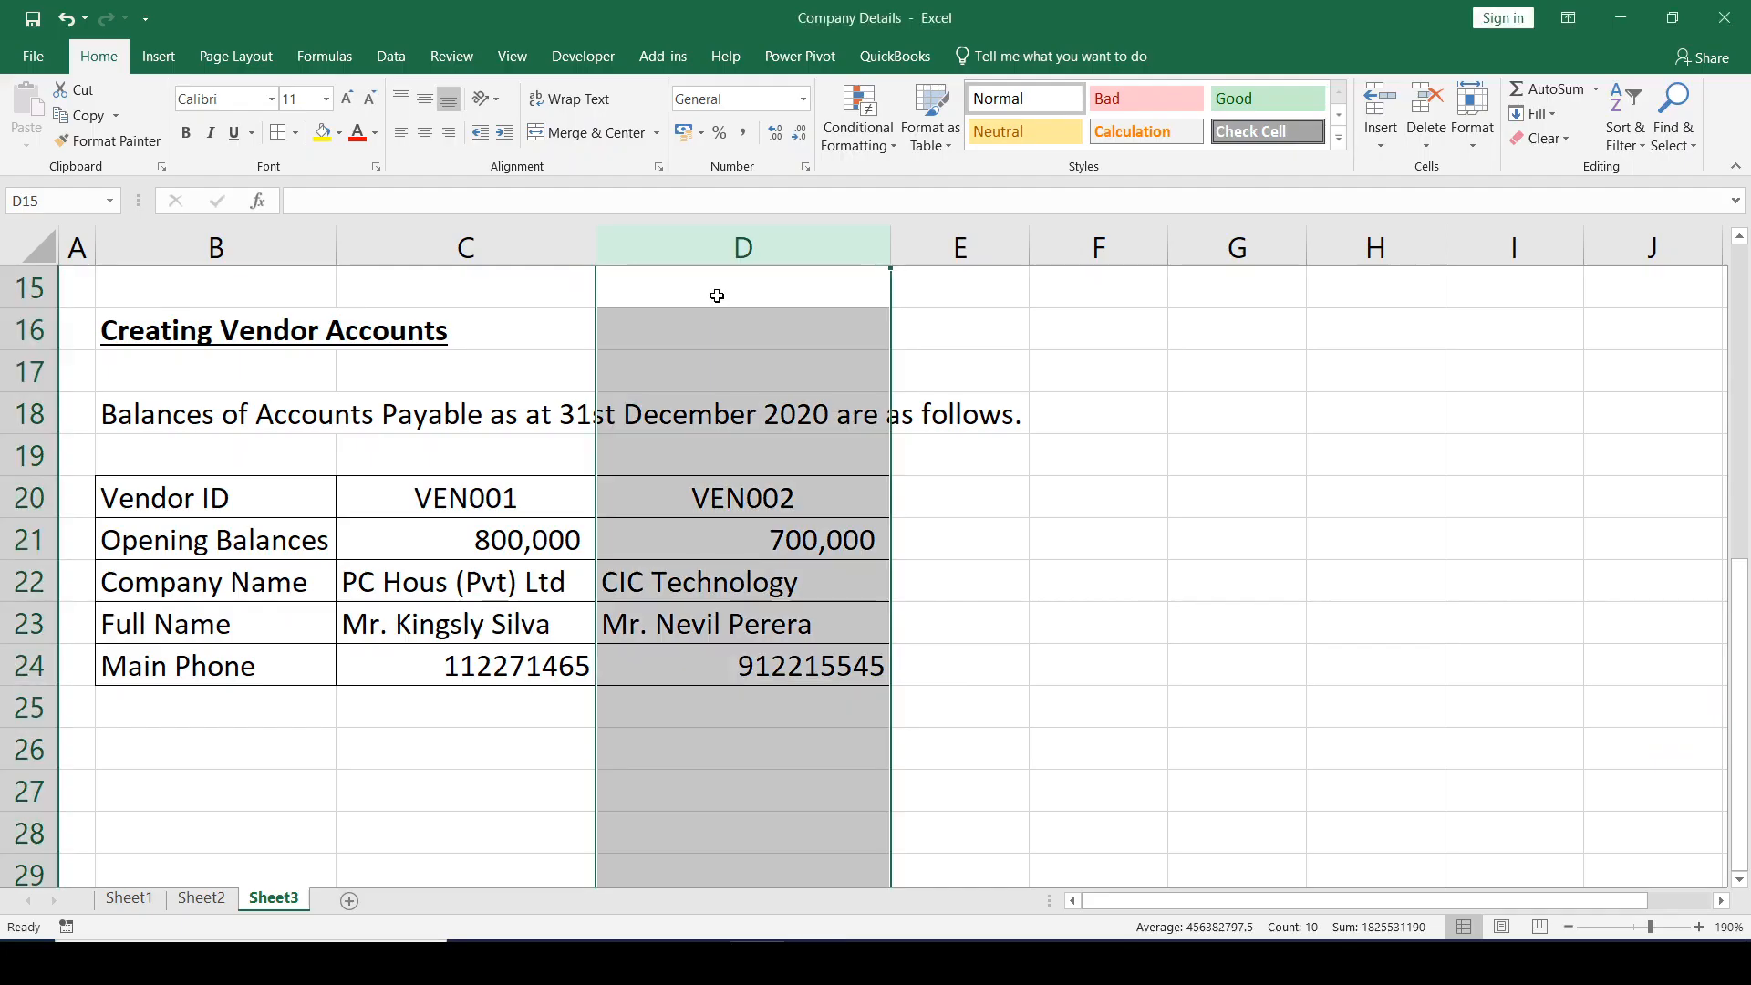
pyautogui.click(733, 541)
pyautogui.hotkey('alt', 'Tab')
pyautogui.press('Tab')
pyautogui.write('700,000')
pyautogui.press('Tab')
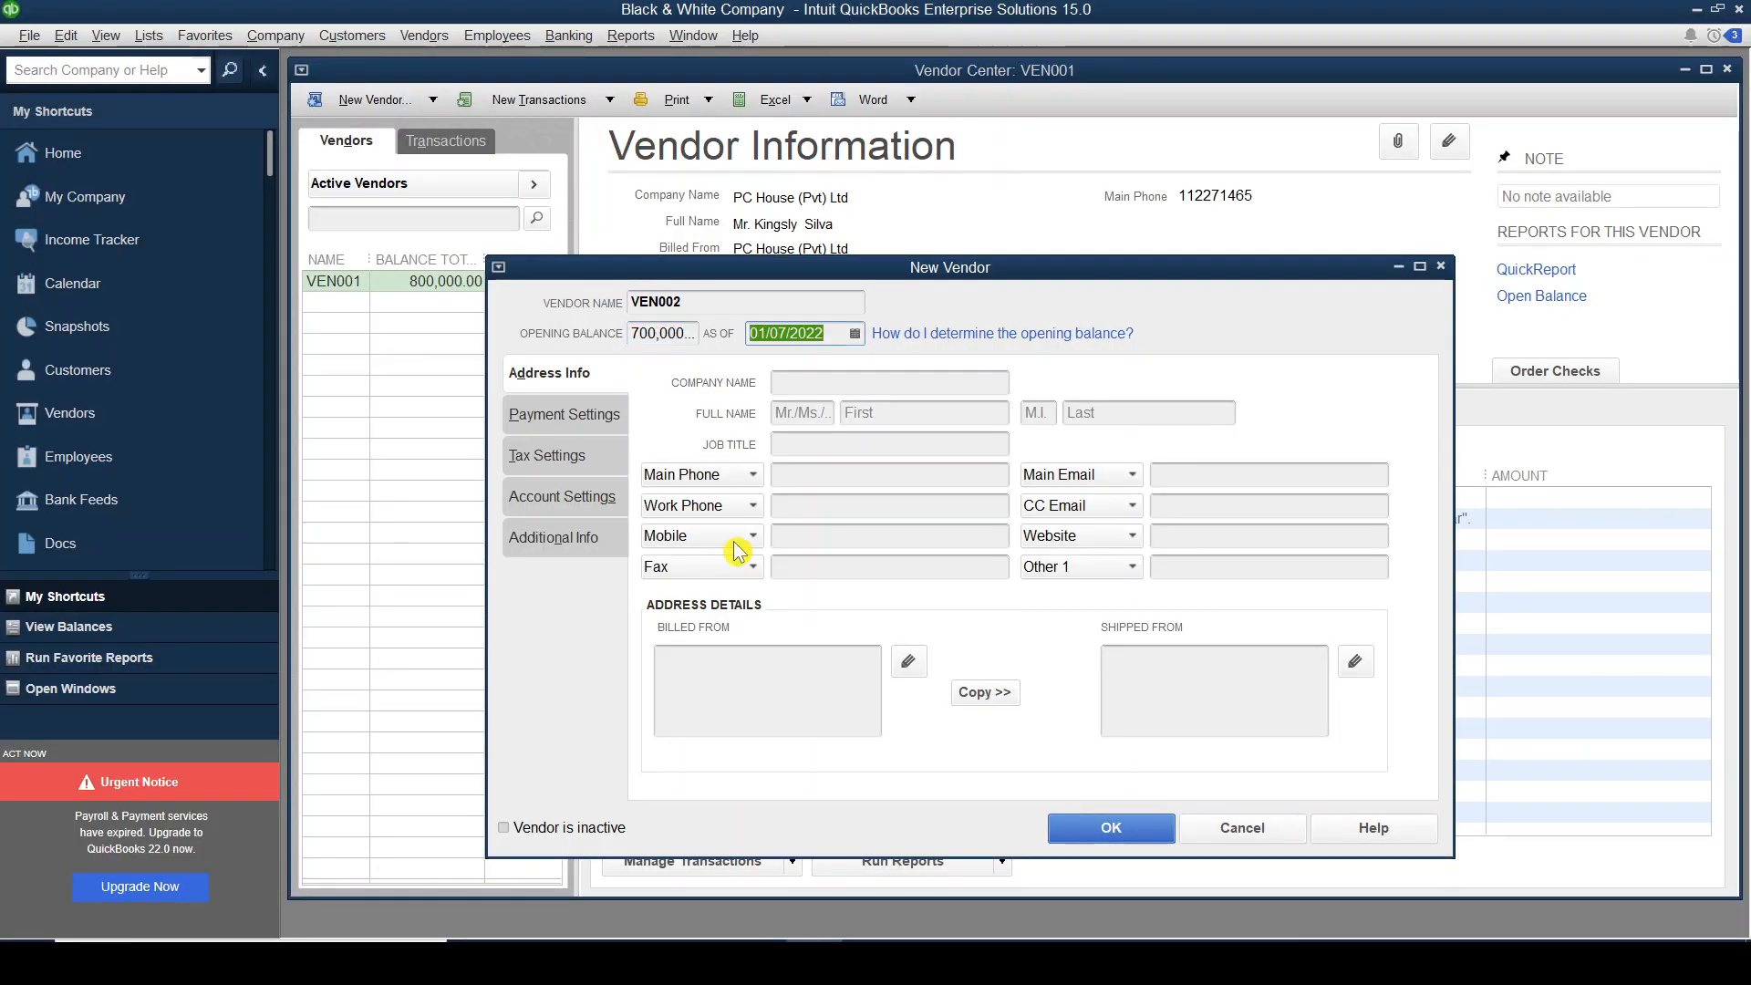
pyautogui.write('31/12/2020')
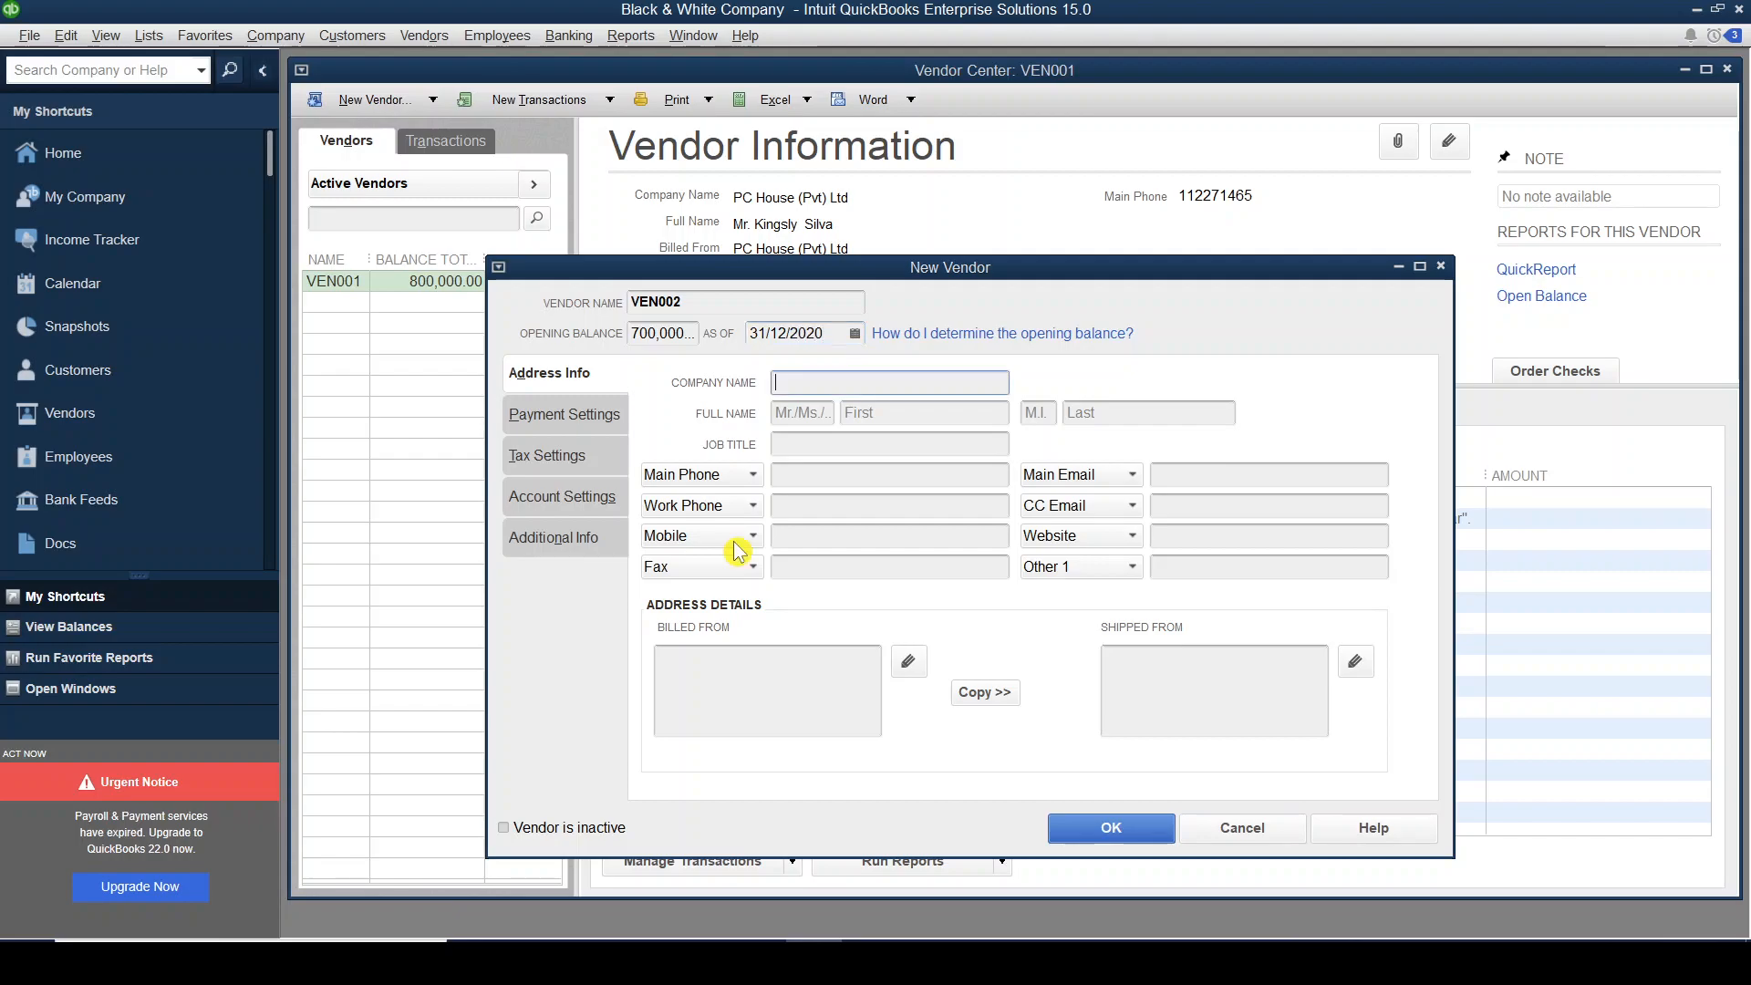
# Enter 'CIC Technology' as VEN002's company name.
pyautogui.hotkey('alt', 'Tab')
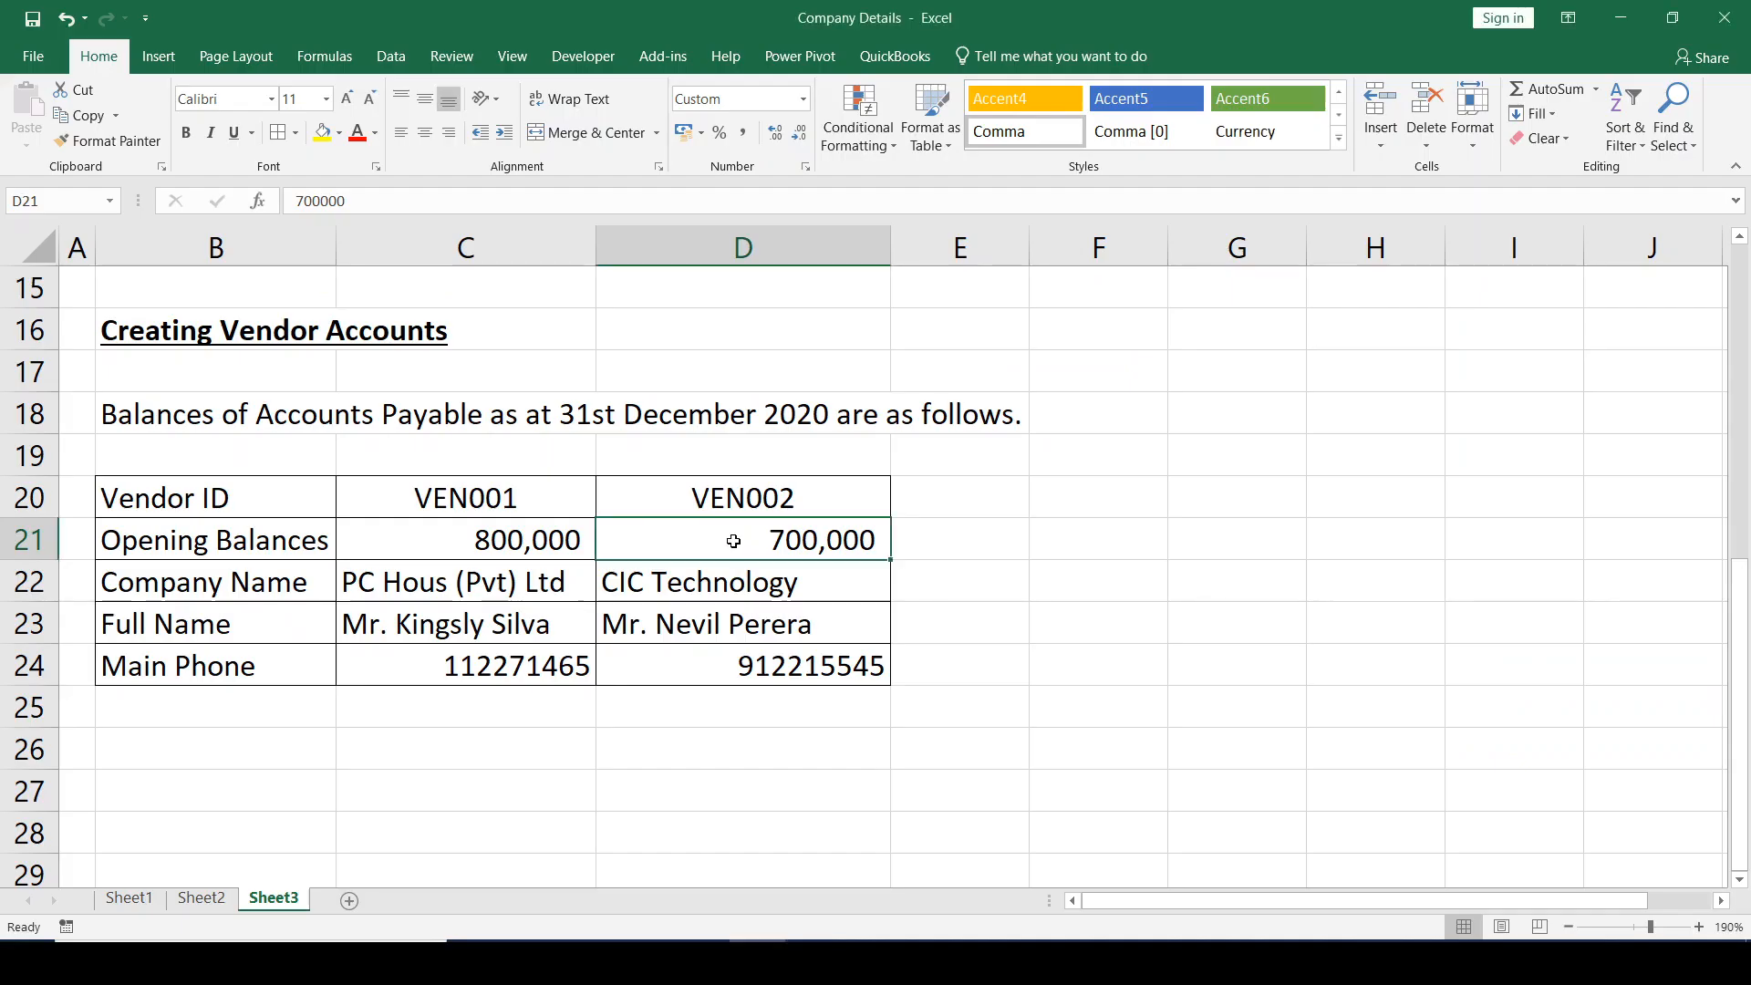
pyautogui.click(658, 583)
pyautogui.hotkey('alt', 'Tab')
pyautogui.press('Tab')
pyautogui.write('CIC Technologu')
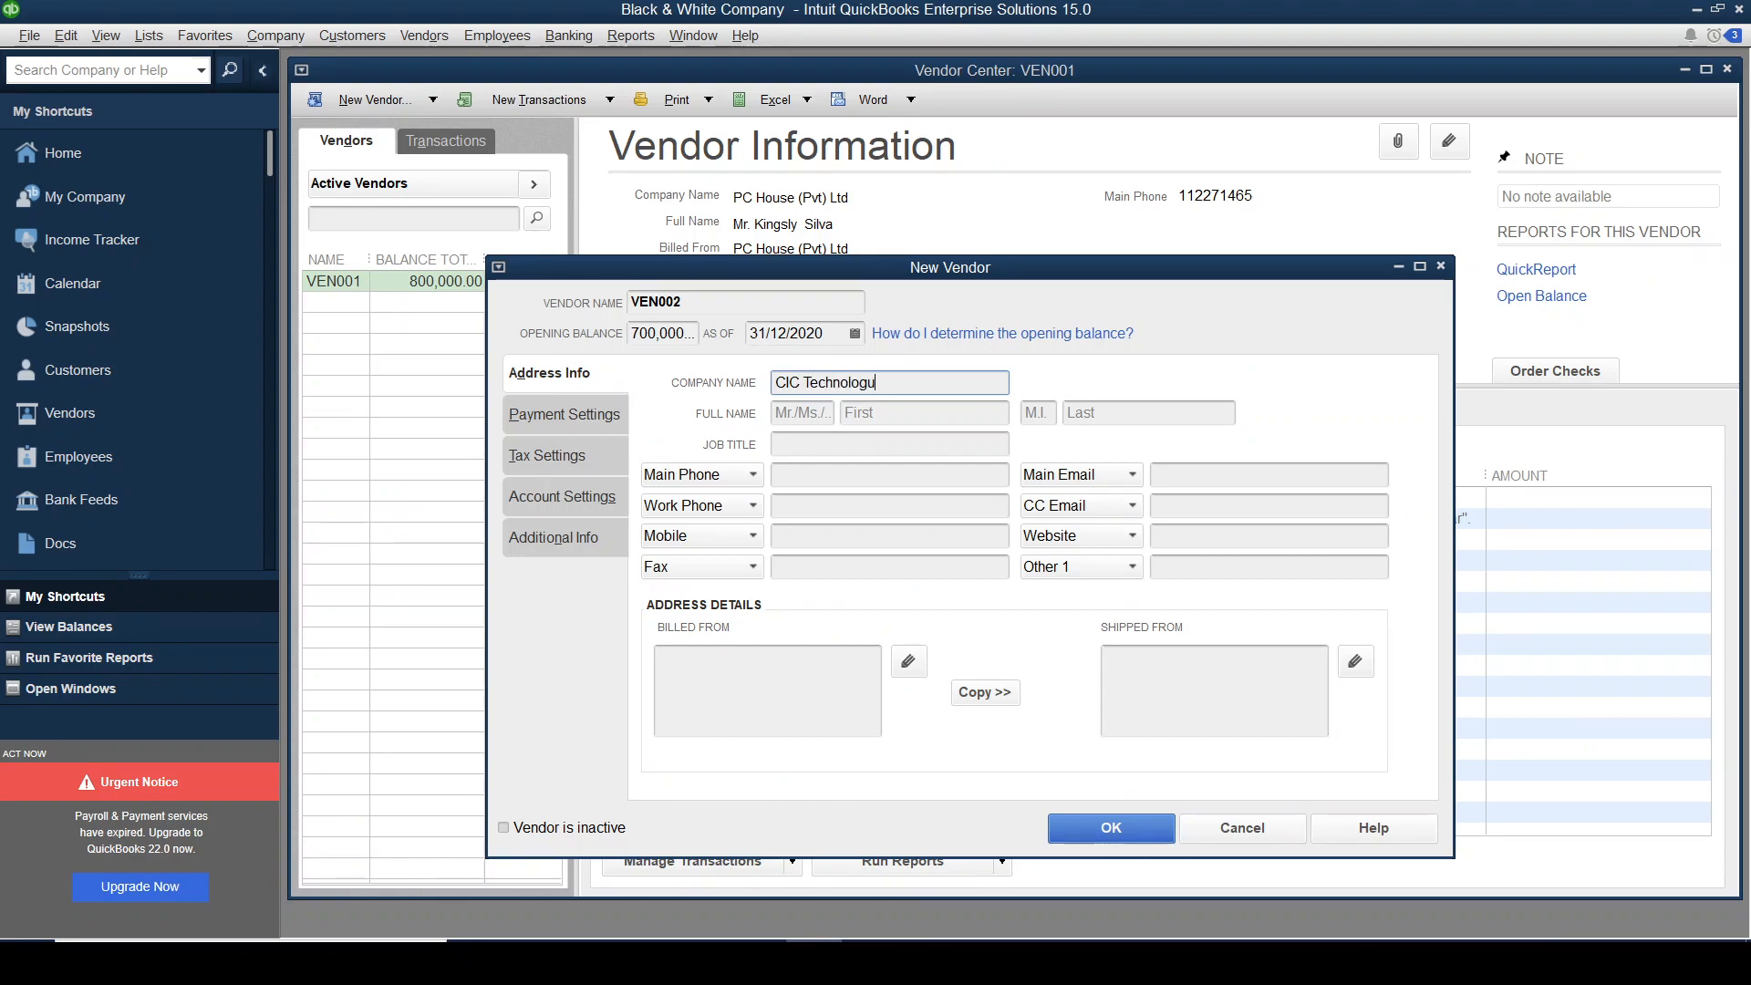
pyautogui.press('BackSpace')
pyautogui.write('y')
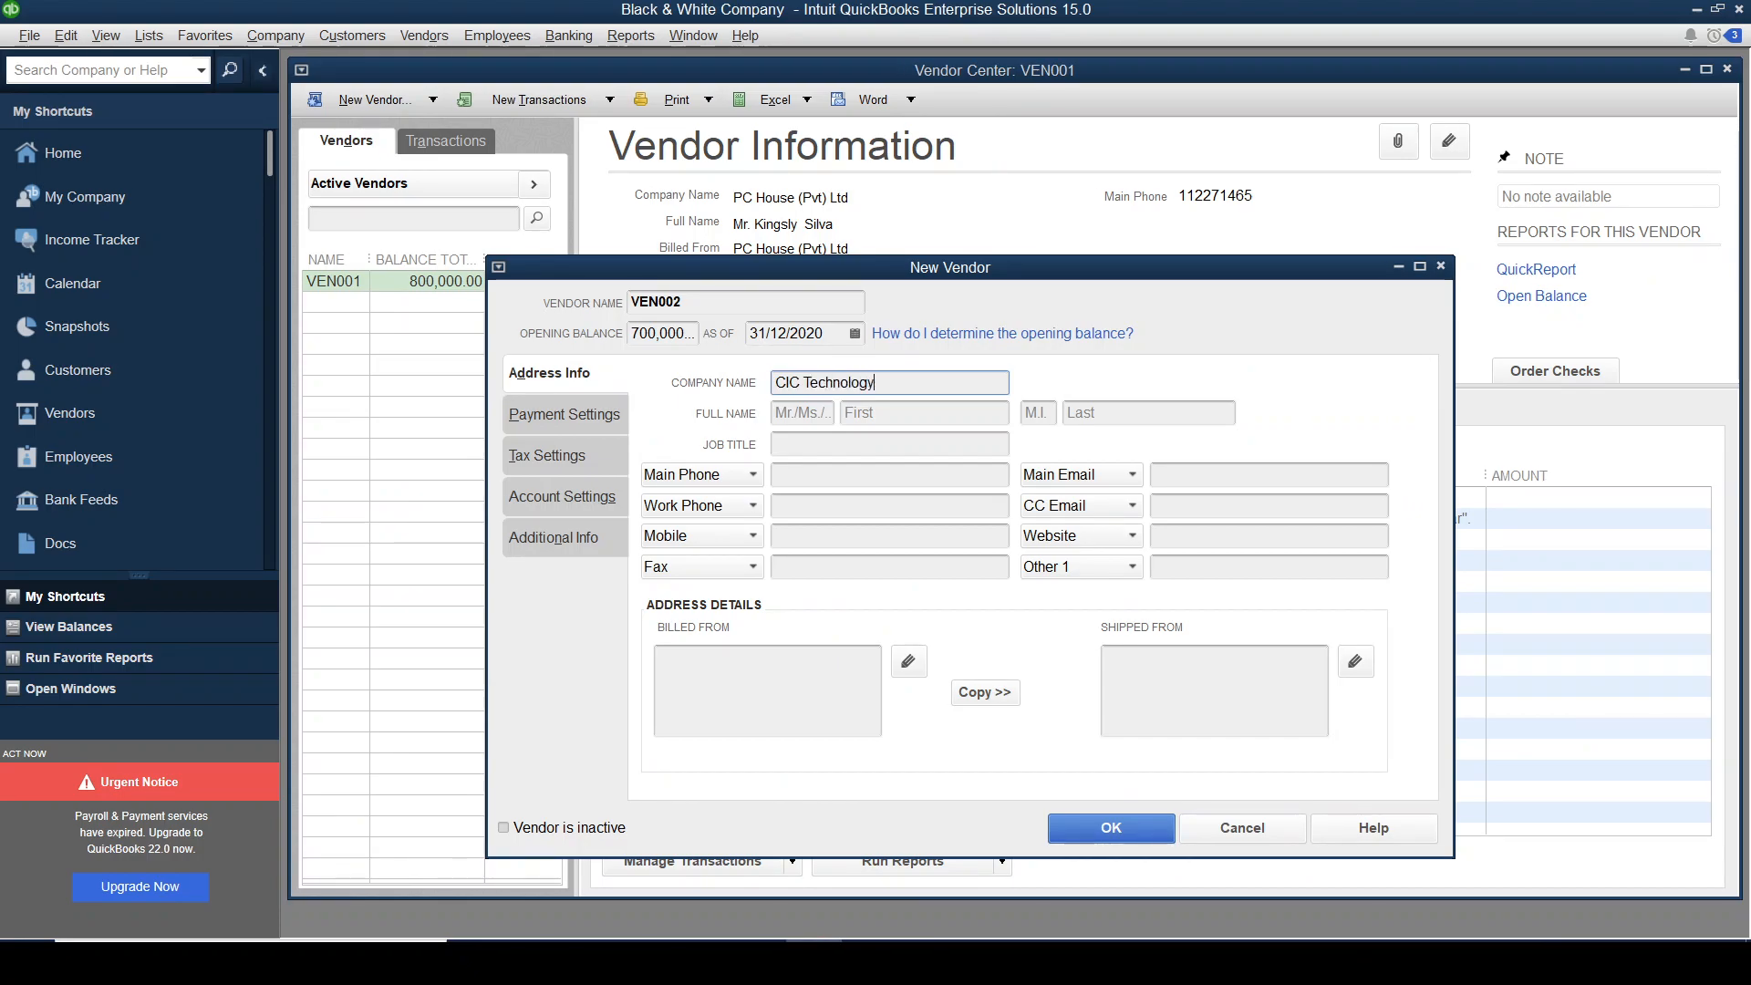
pyautogui.press('Tab')
# Fill in the contact's title Mr., first name and last name from the spreadsheet.
pyautogui.hotkey('alt', 'Tab')
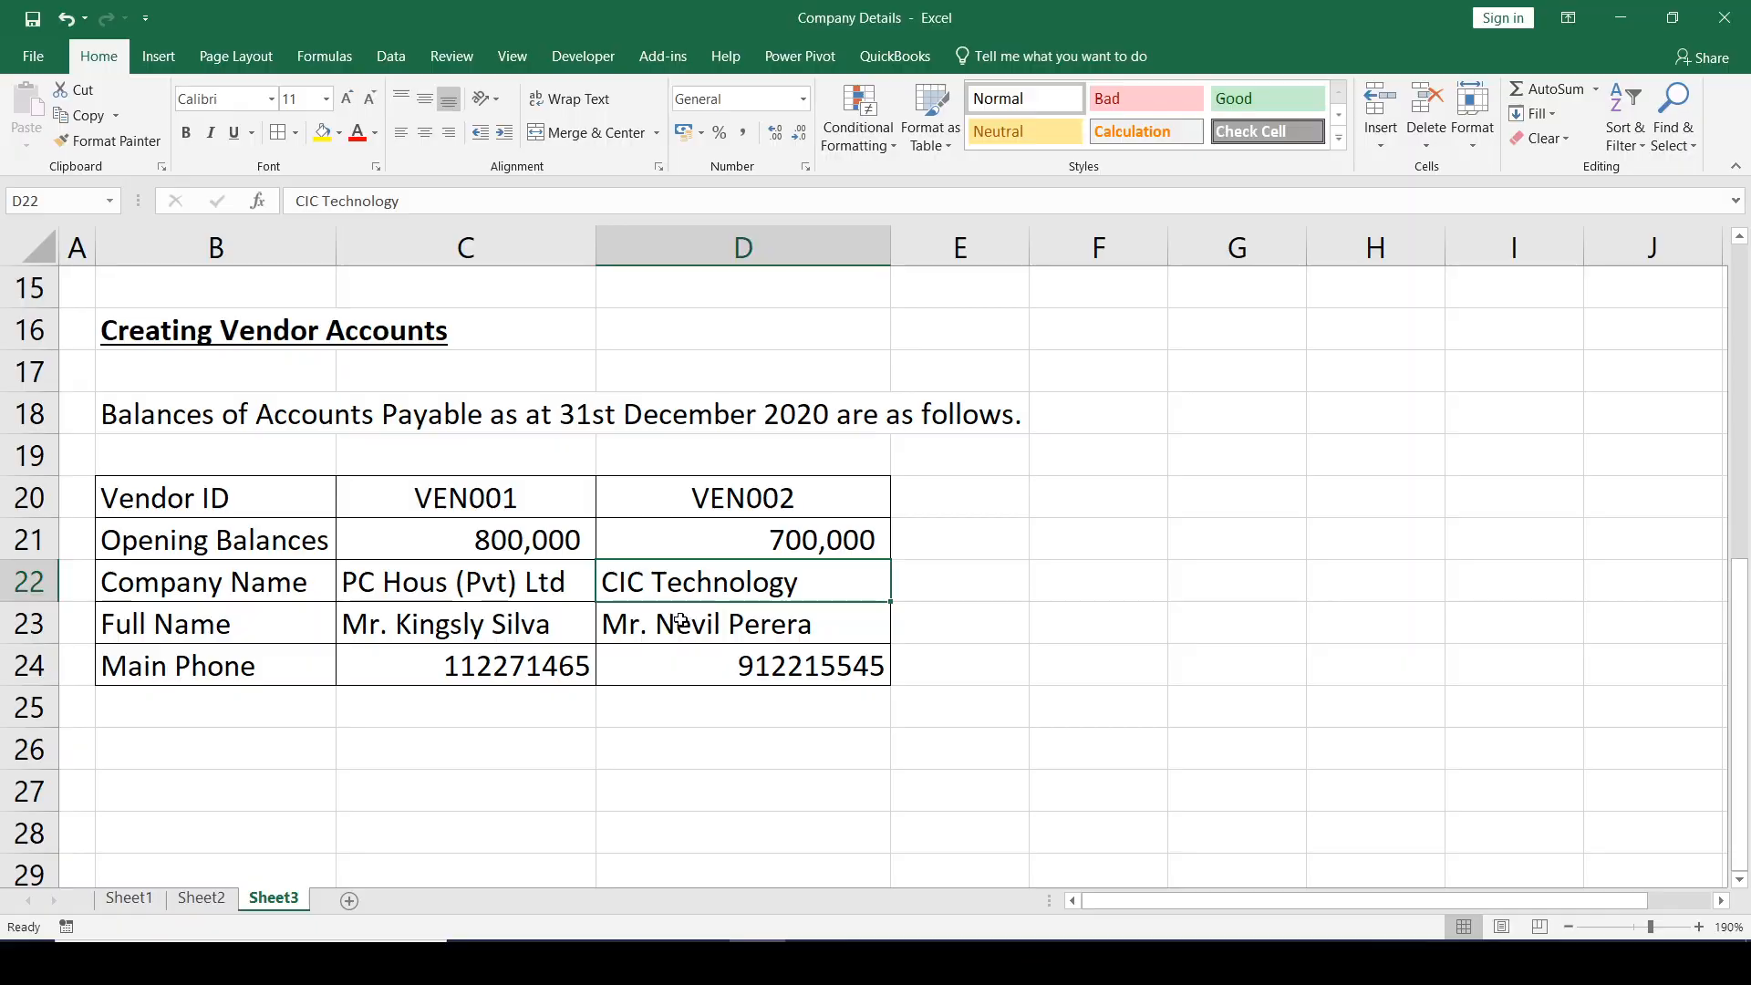
pyautogui.hotkey('alt', 'Tab')
pyautogui.write('Mr.')
pyautogui.press('Tab')
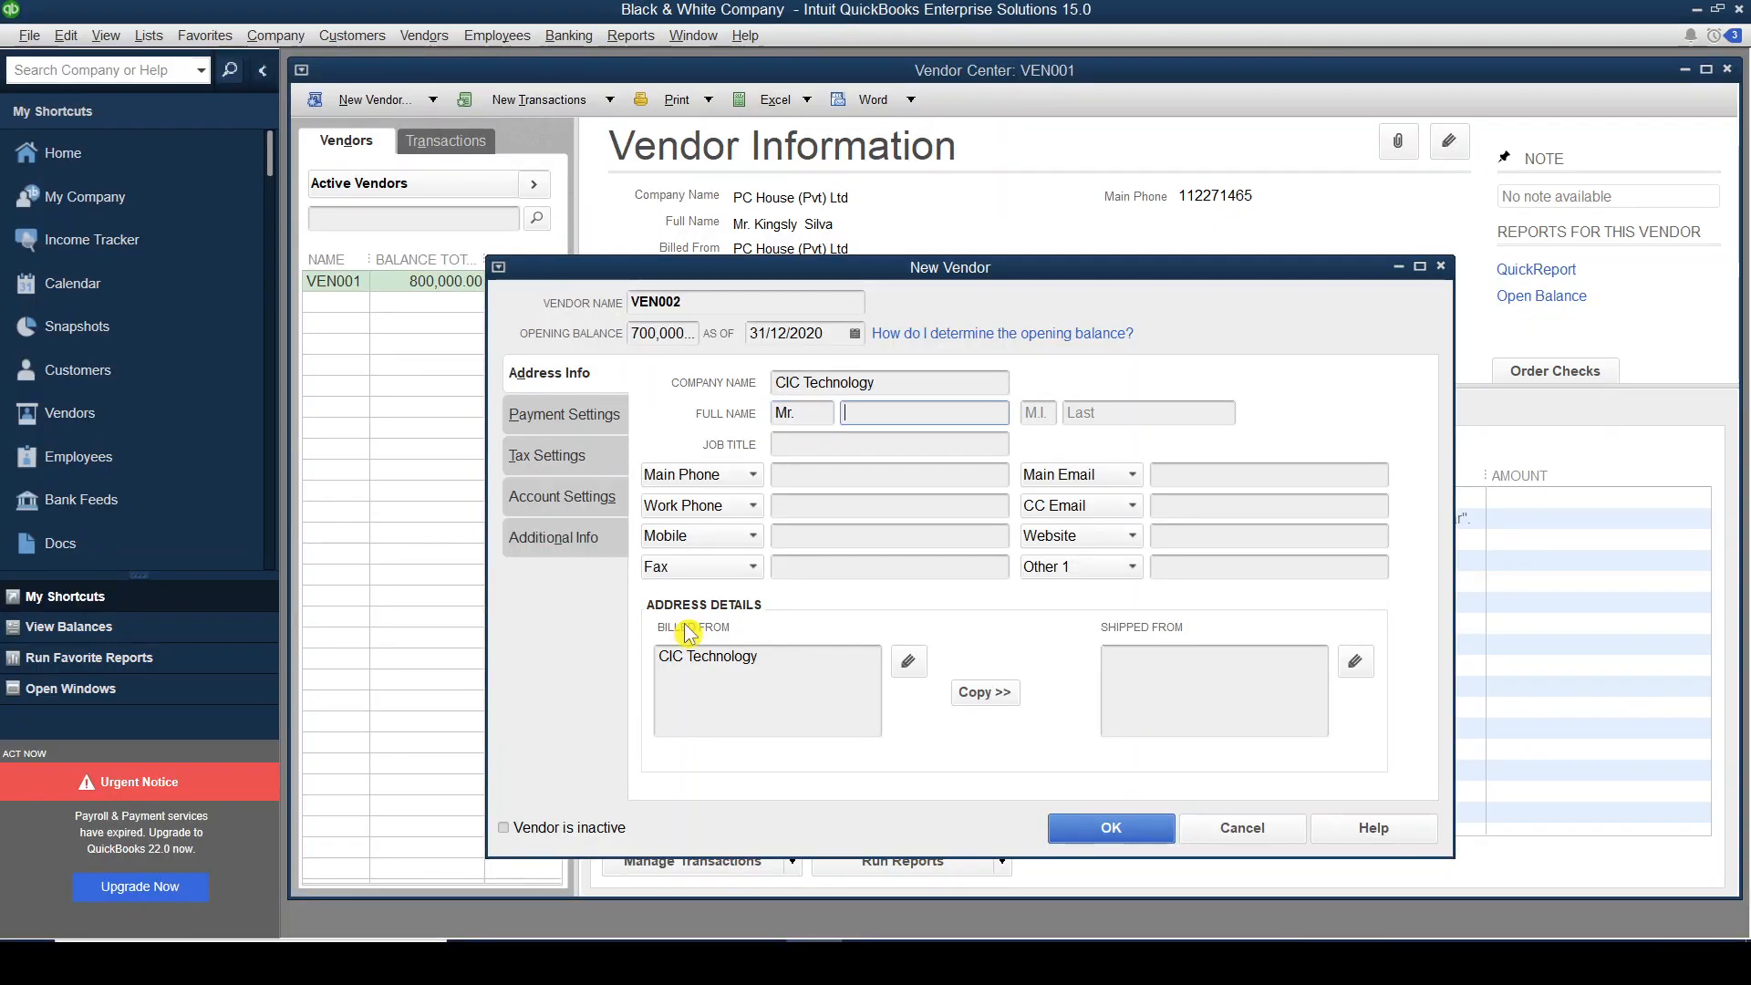
pyautogui.press('Tab')
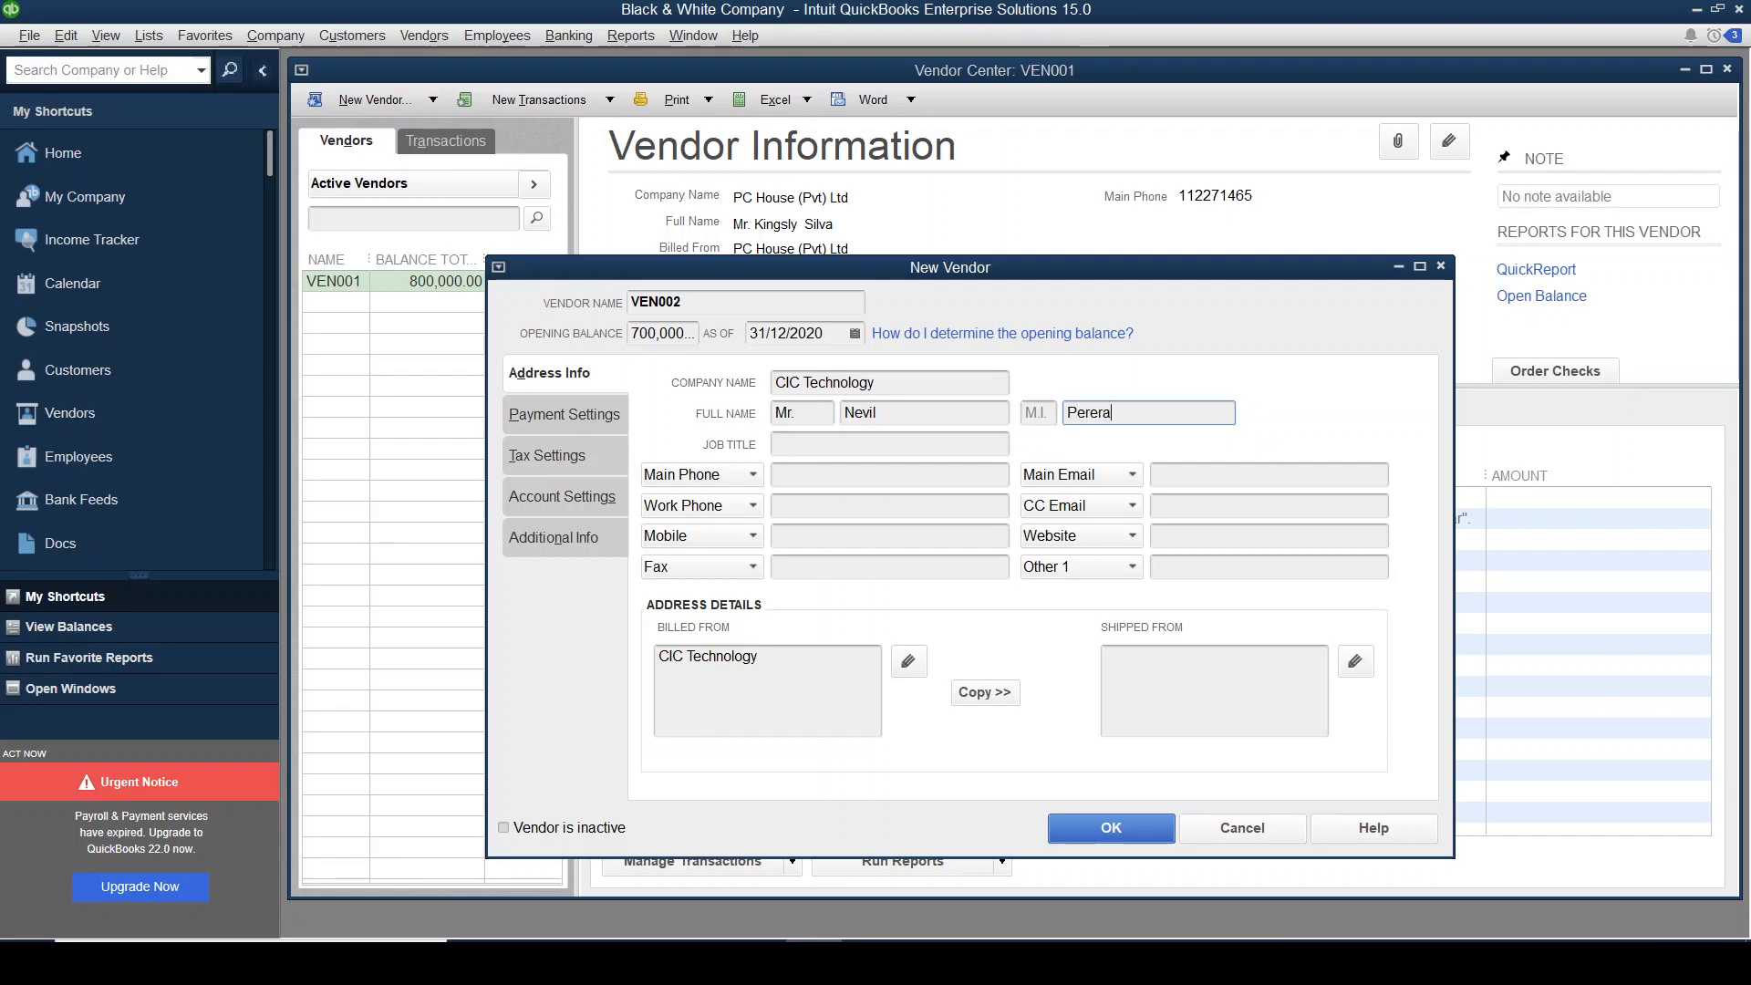
# Enter VEN002's main phone number as listed in the spreadsheet.
pyautogui.click(823, 475)
pyautogui.hotkey('alt', 'Tab')
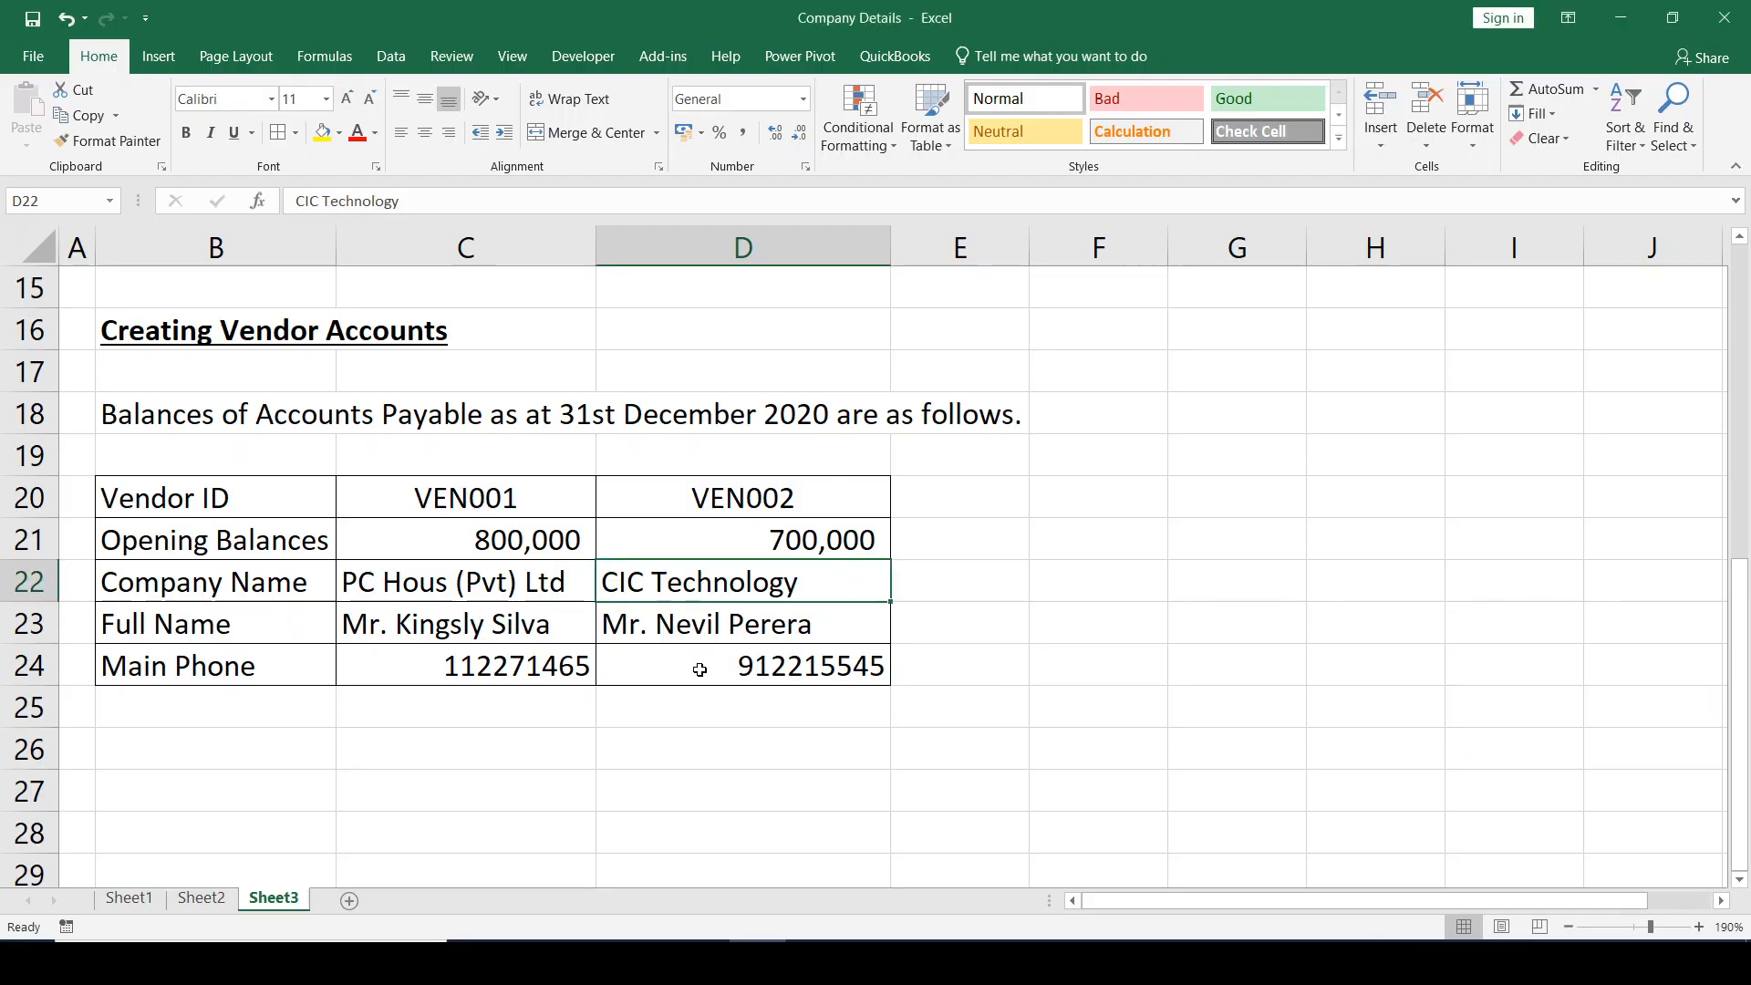
pyautogui.hotkey('alt', 'Tab')
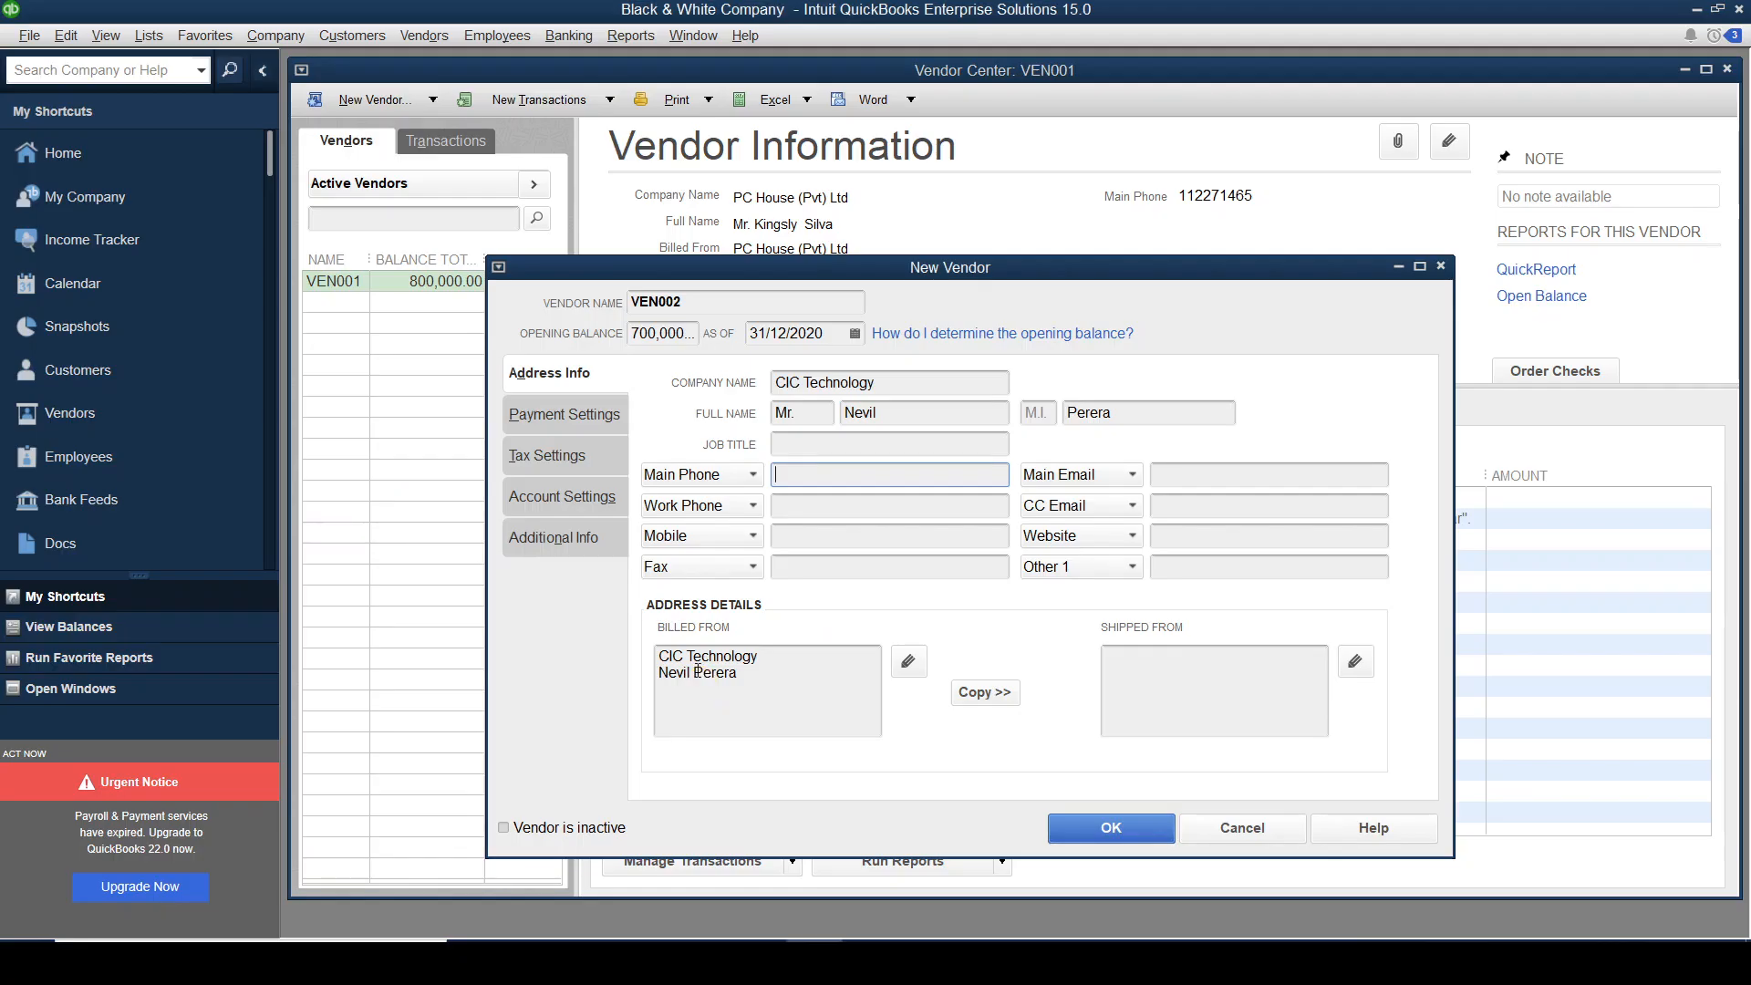
pyautogui.hotkey('alt', 'Tab')
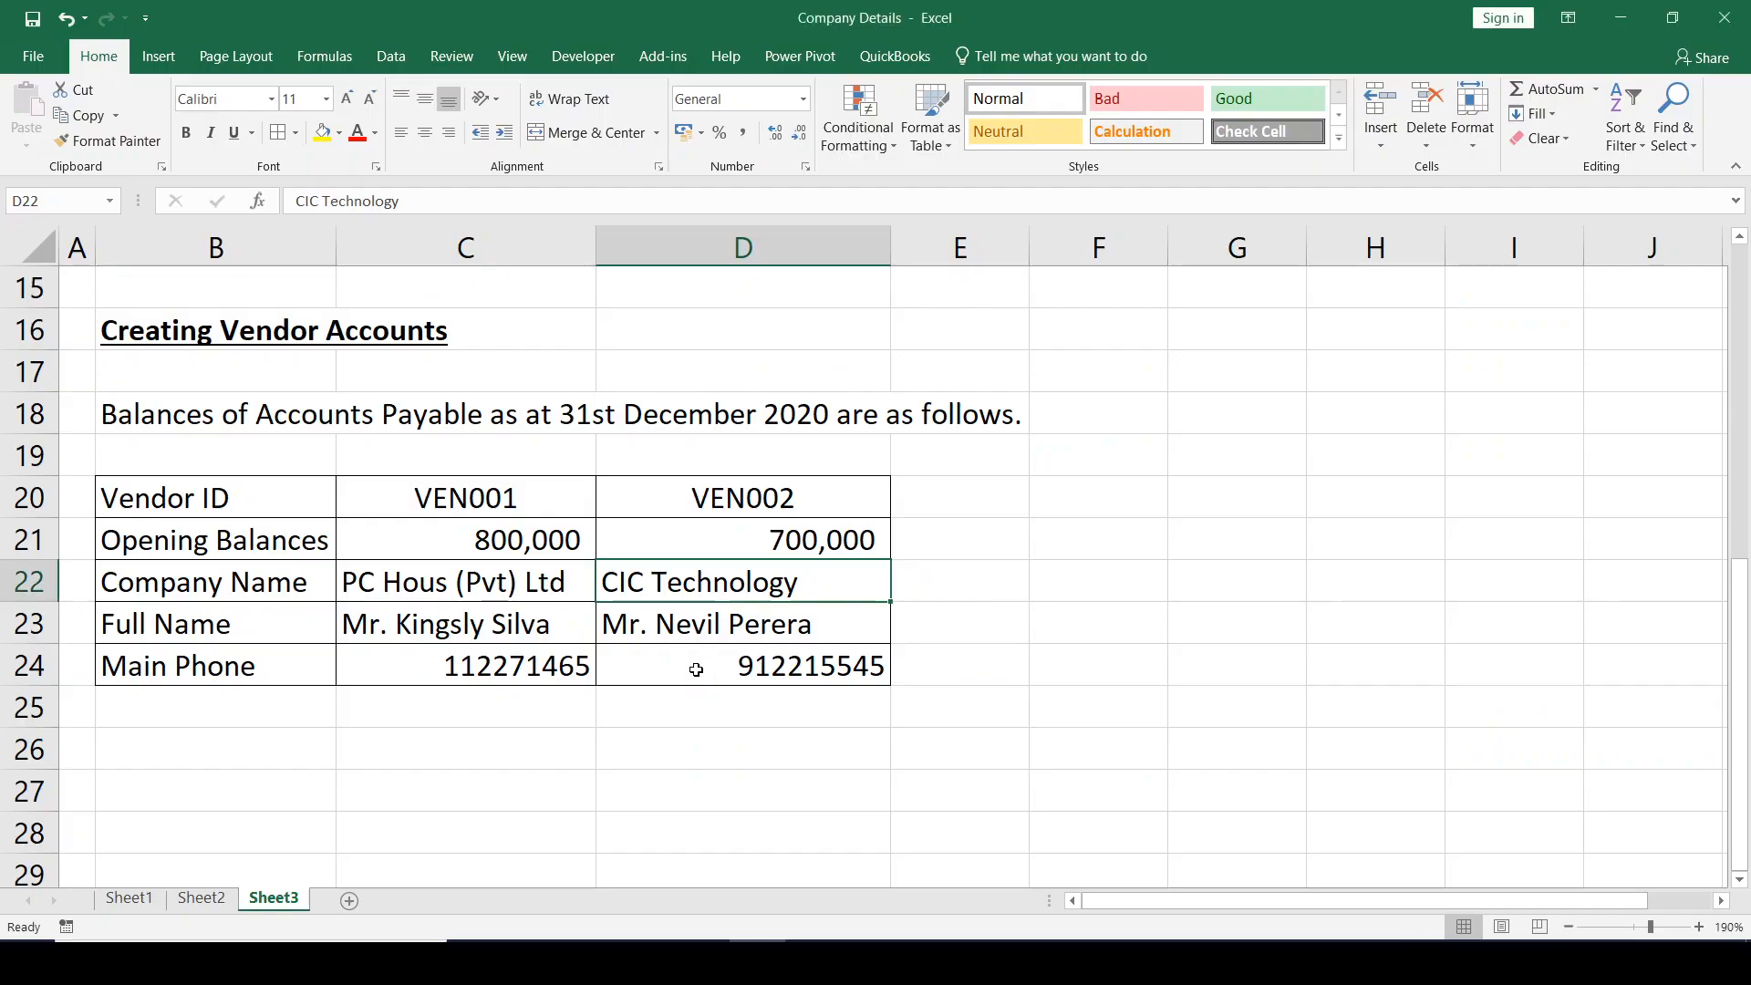
pyautogui.hotkey('alt', 'Tab')
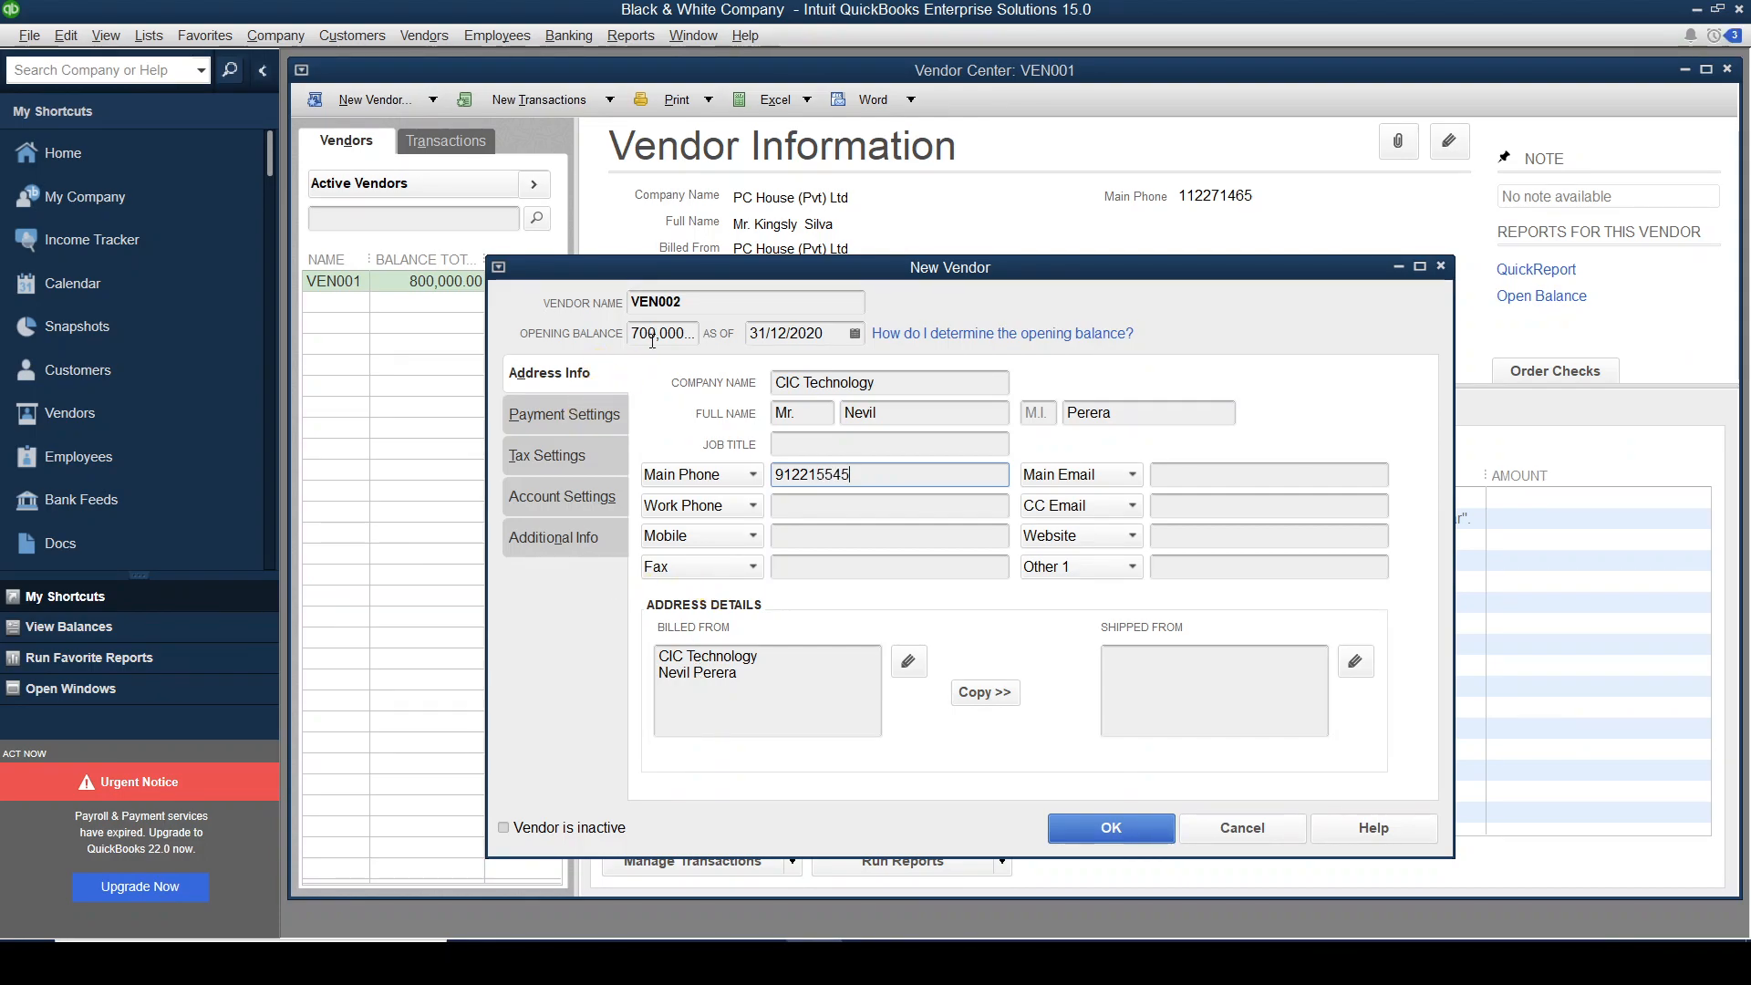
# Review the Payment, Tax, Account Settings and Additional Info tabs, then save VEN002 with OK.
pyautogui.click(559, 428)
pyautogui.click(556, 456)
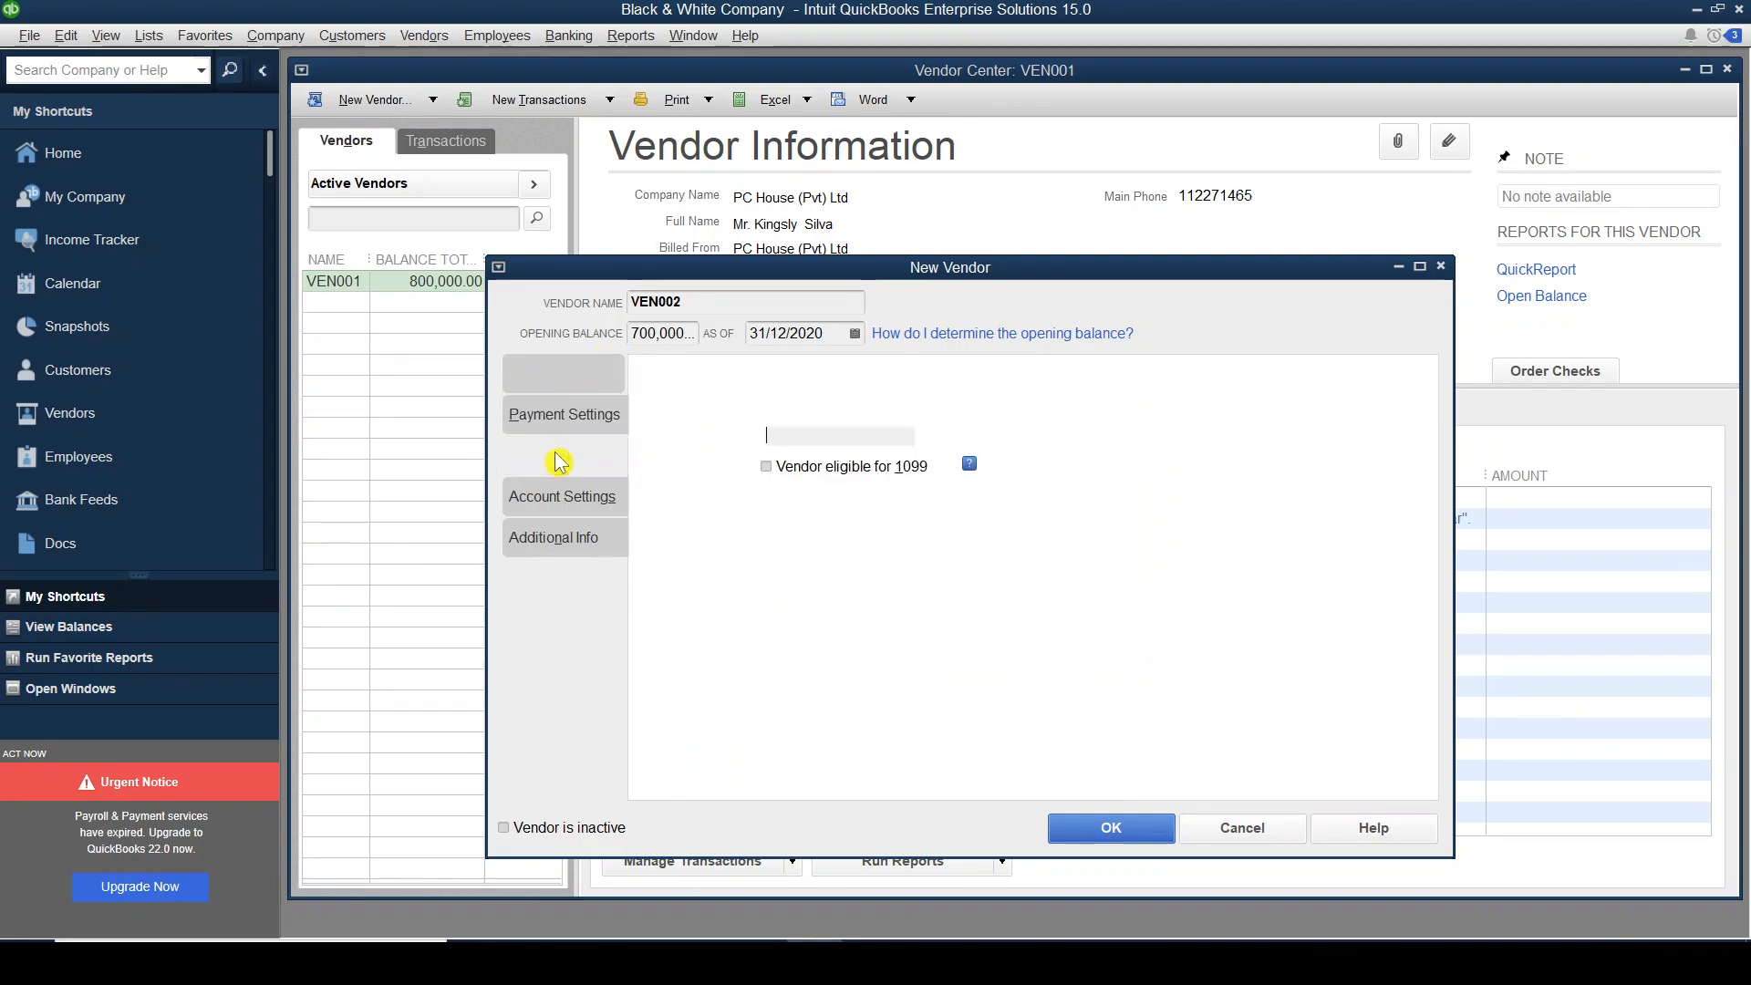
pyautogui.click(565, 498)
pyautogui.click(561, 537)
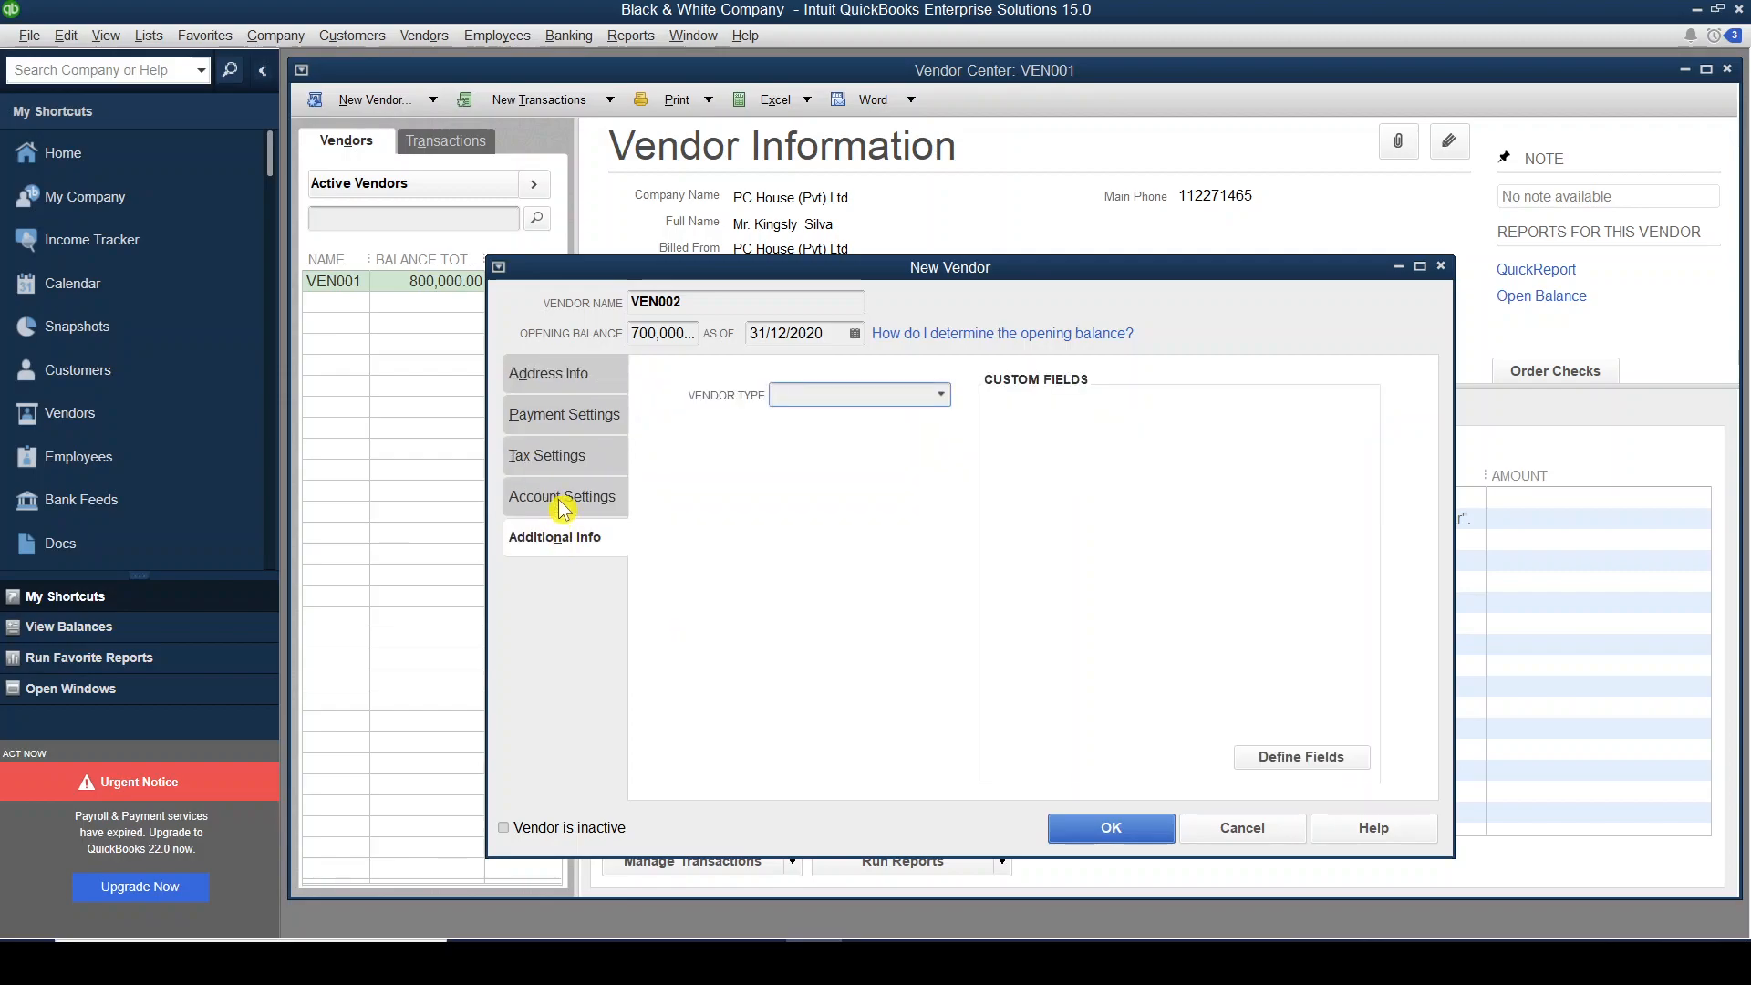
pyautogui.click(563, 505)
pyautogui.click(557, 456)
pyautogui.click(558, 421)
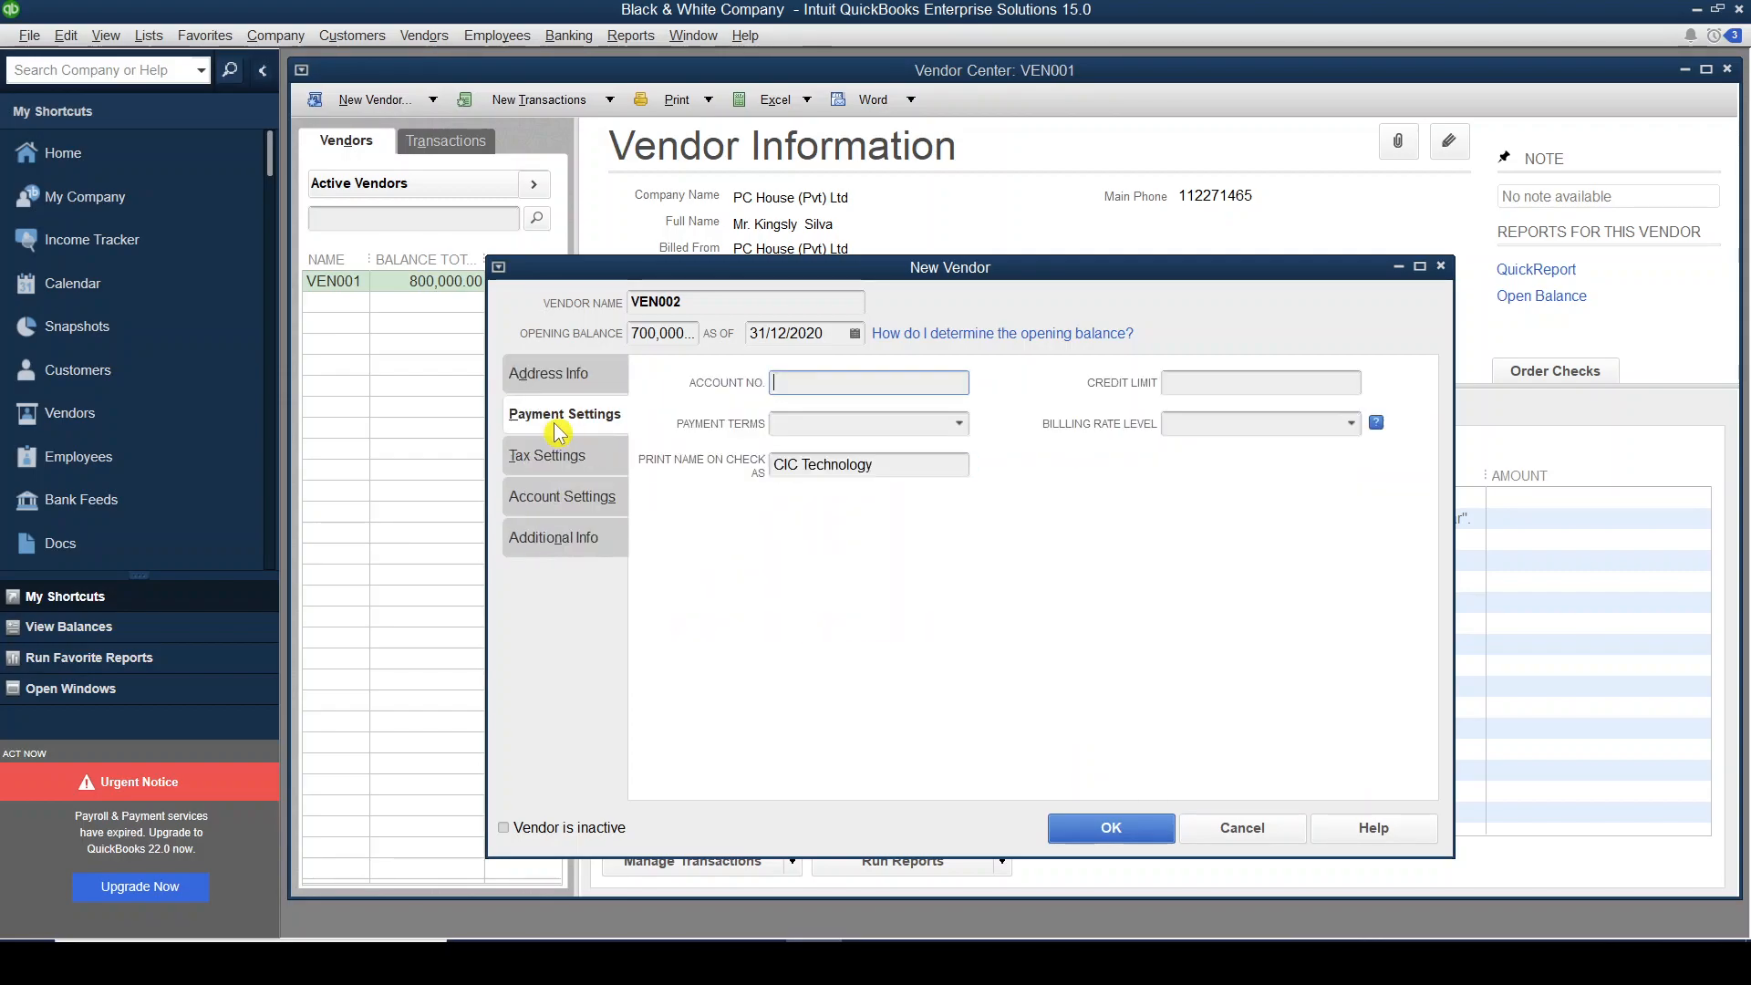
pyautogui.click(552, 373)
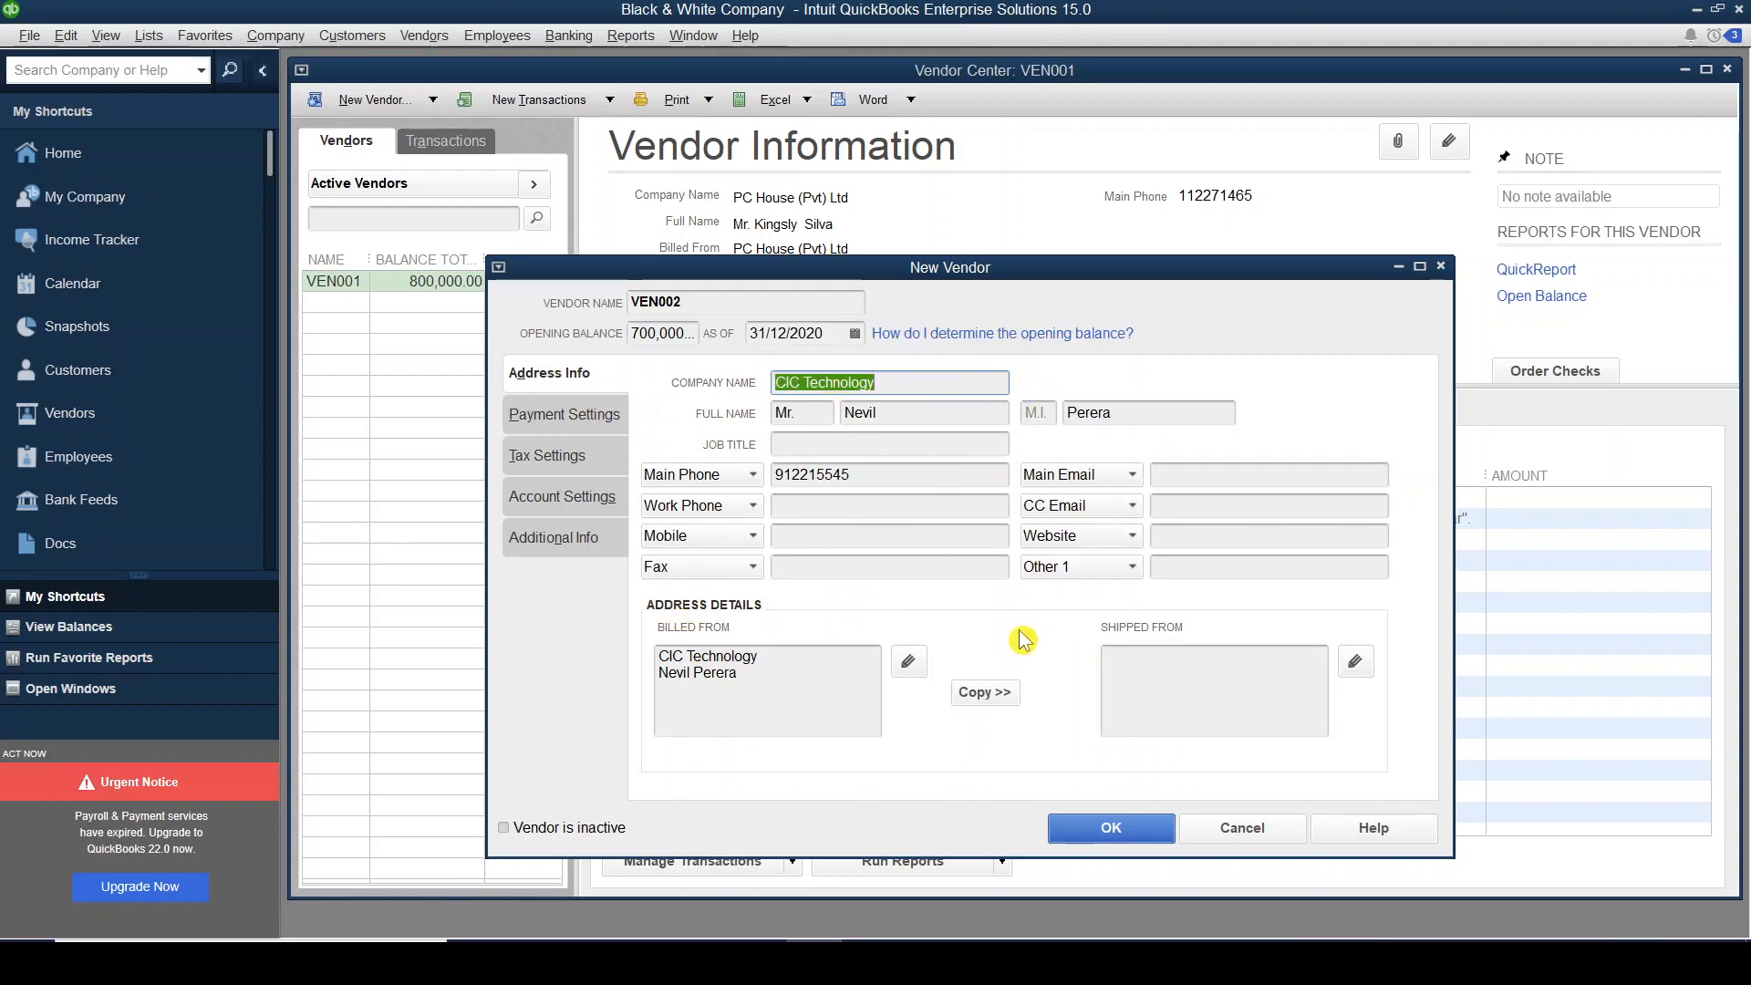
pyautogui.click(1111, 832)
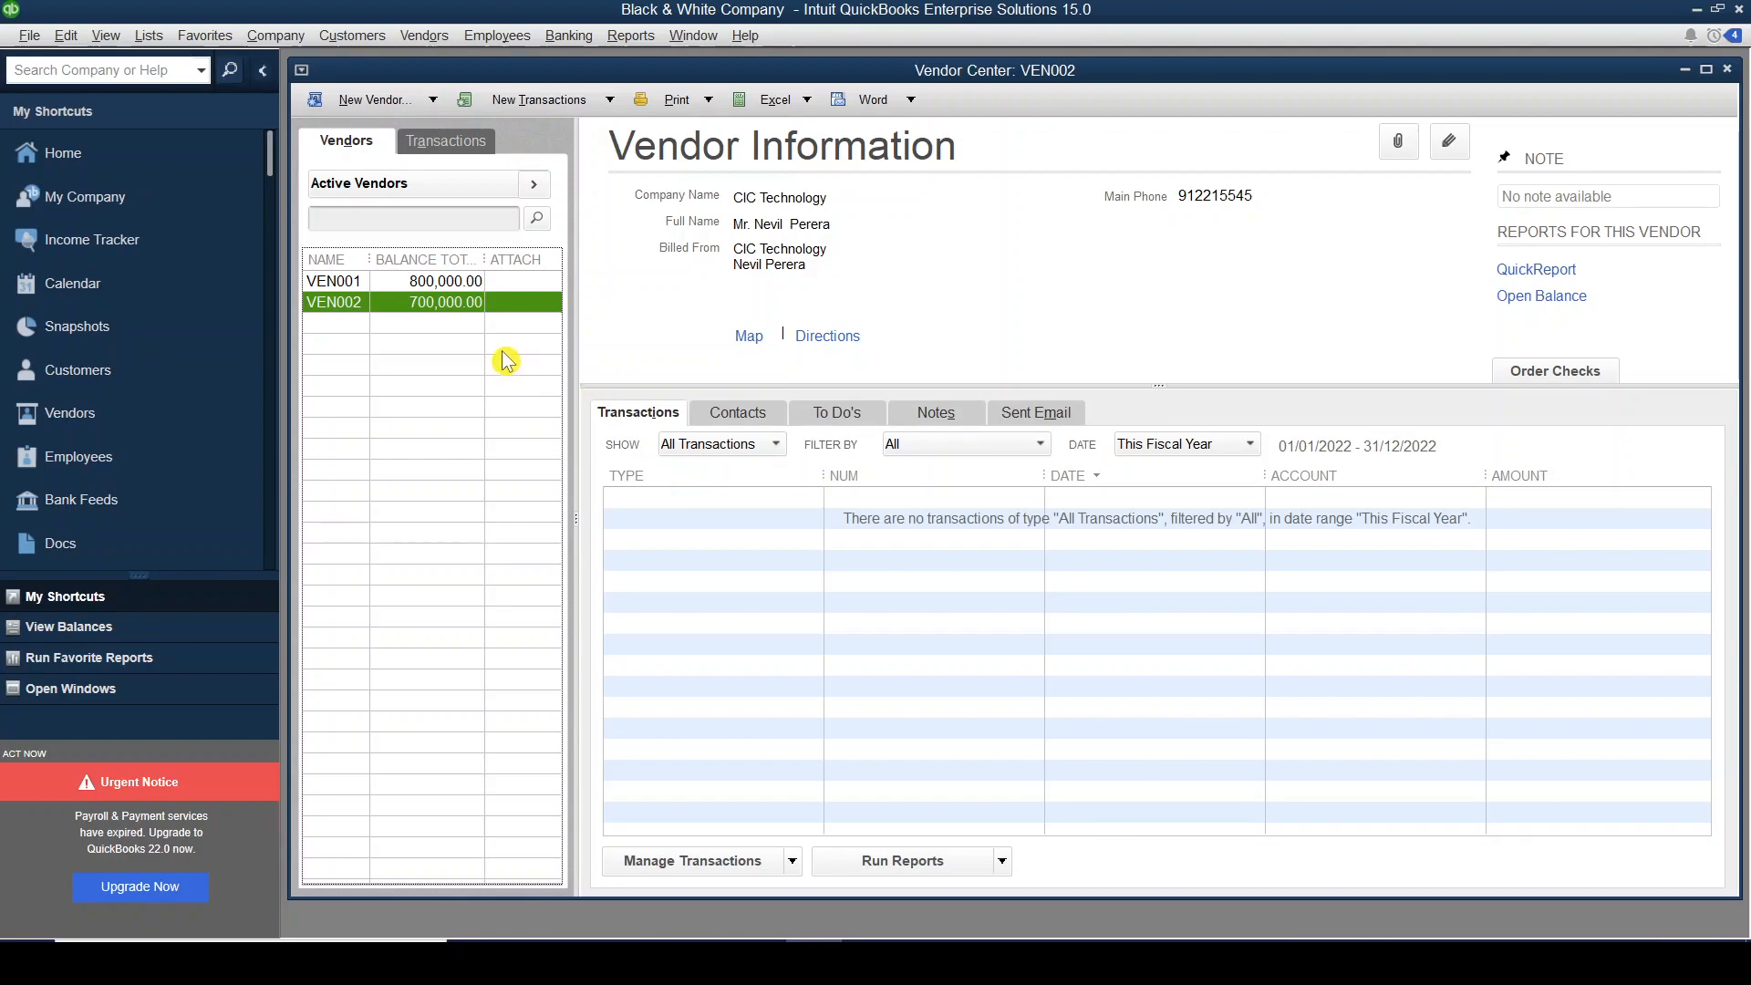
pyautogui.click(458, 284)
pyautogui.click(463, 304)
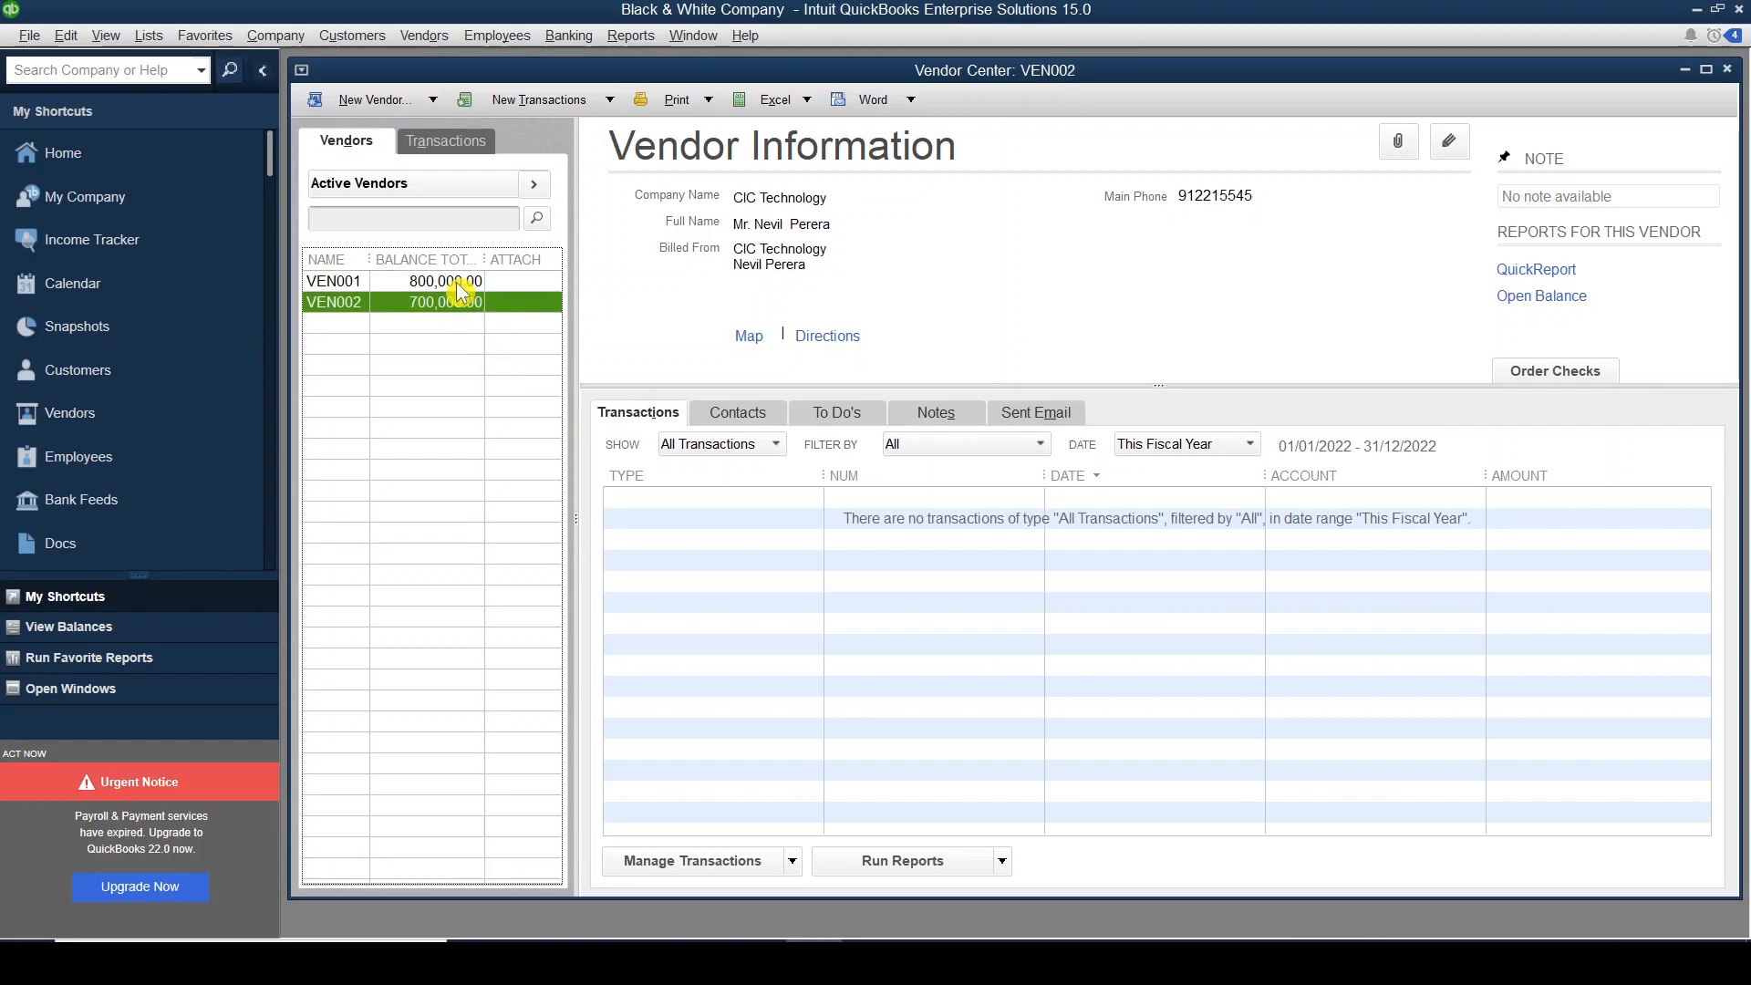
pyautogui.click(458, 285)
pyautogui.click(467, 307)
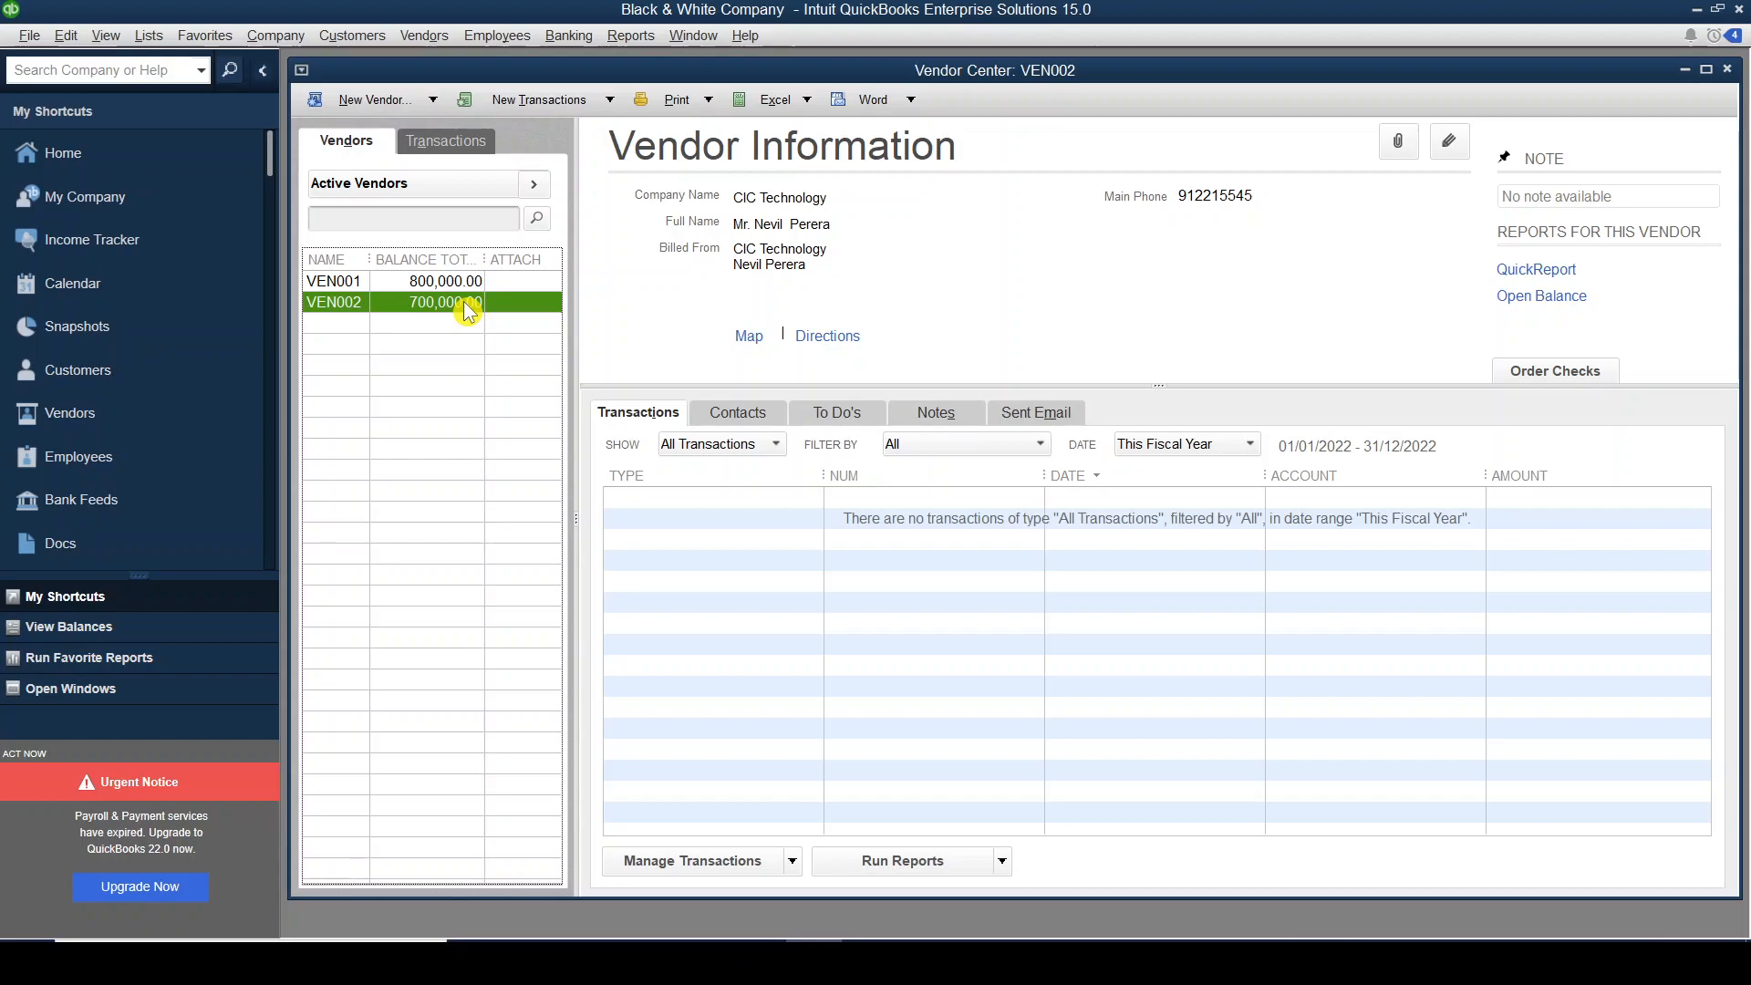
pyautogui.click(450, 283)
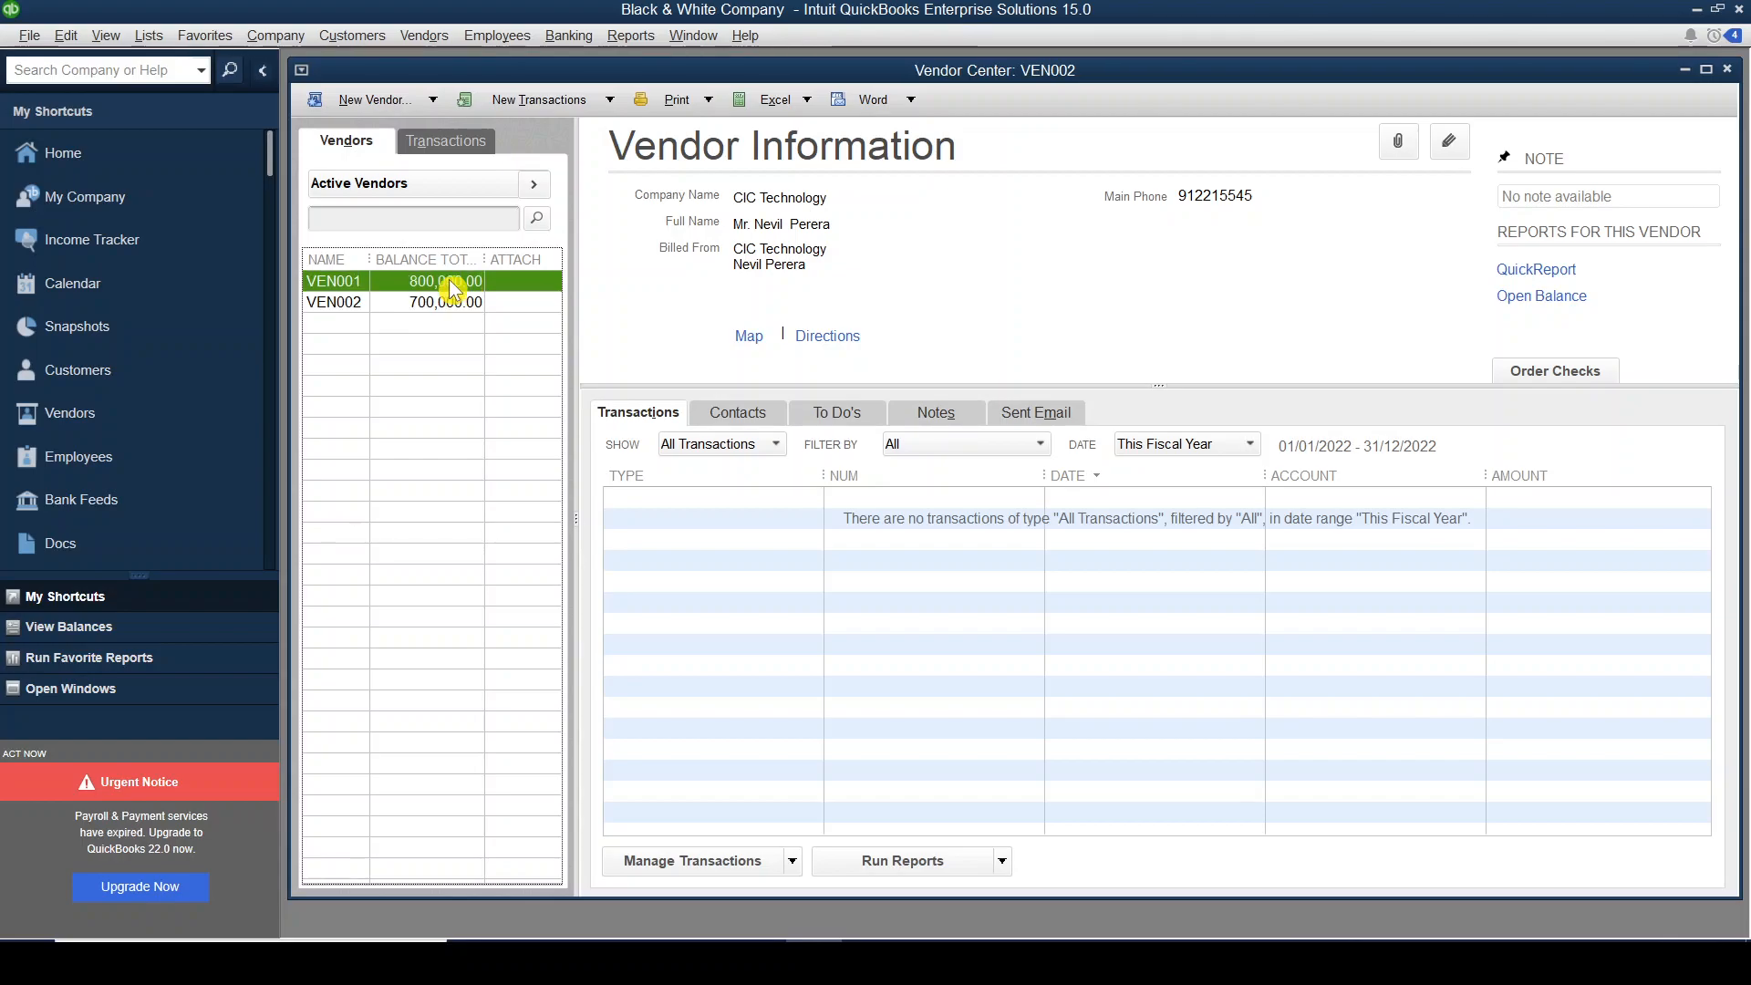
pyautogui.click(454, 306)
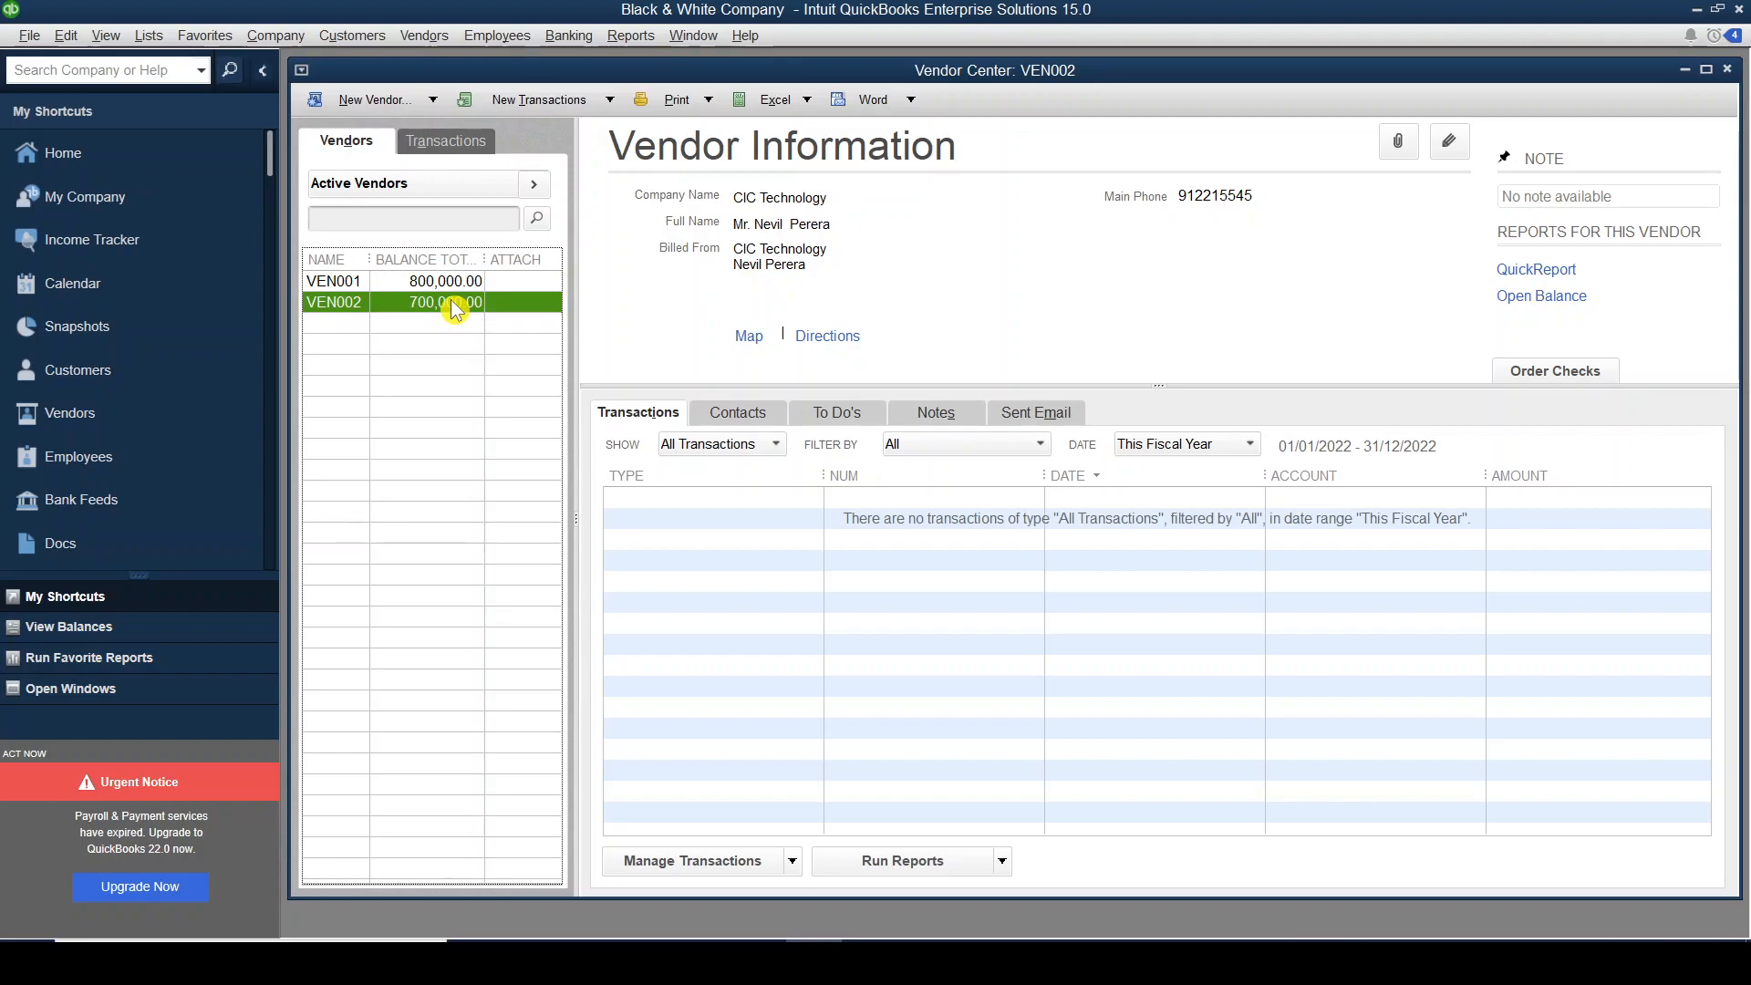
pyautogui.rightClick(453, 308)
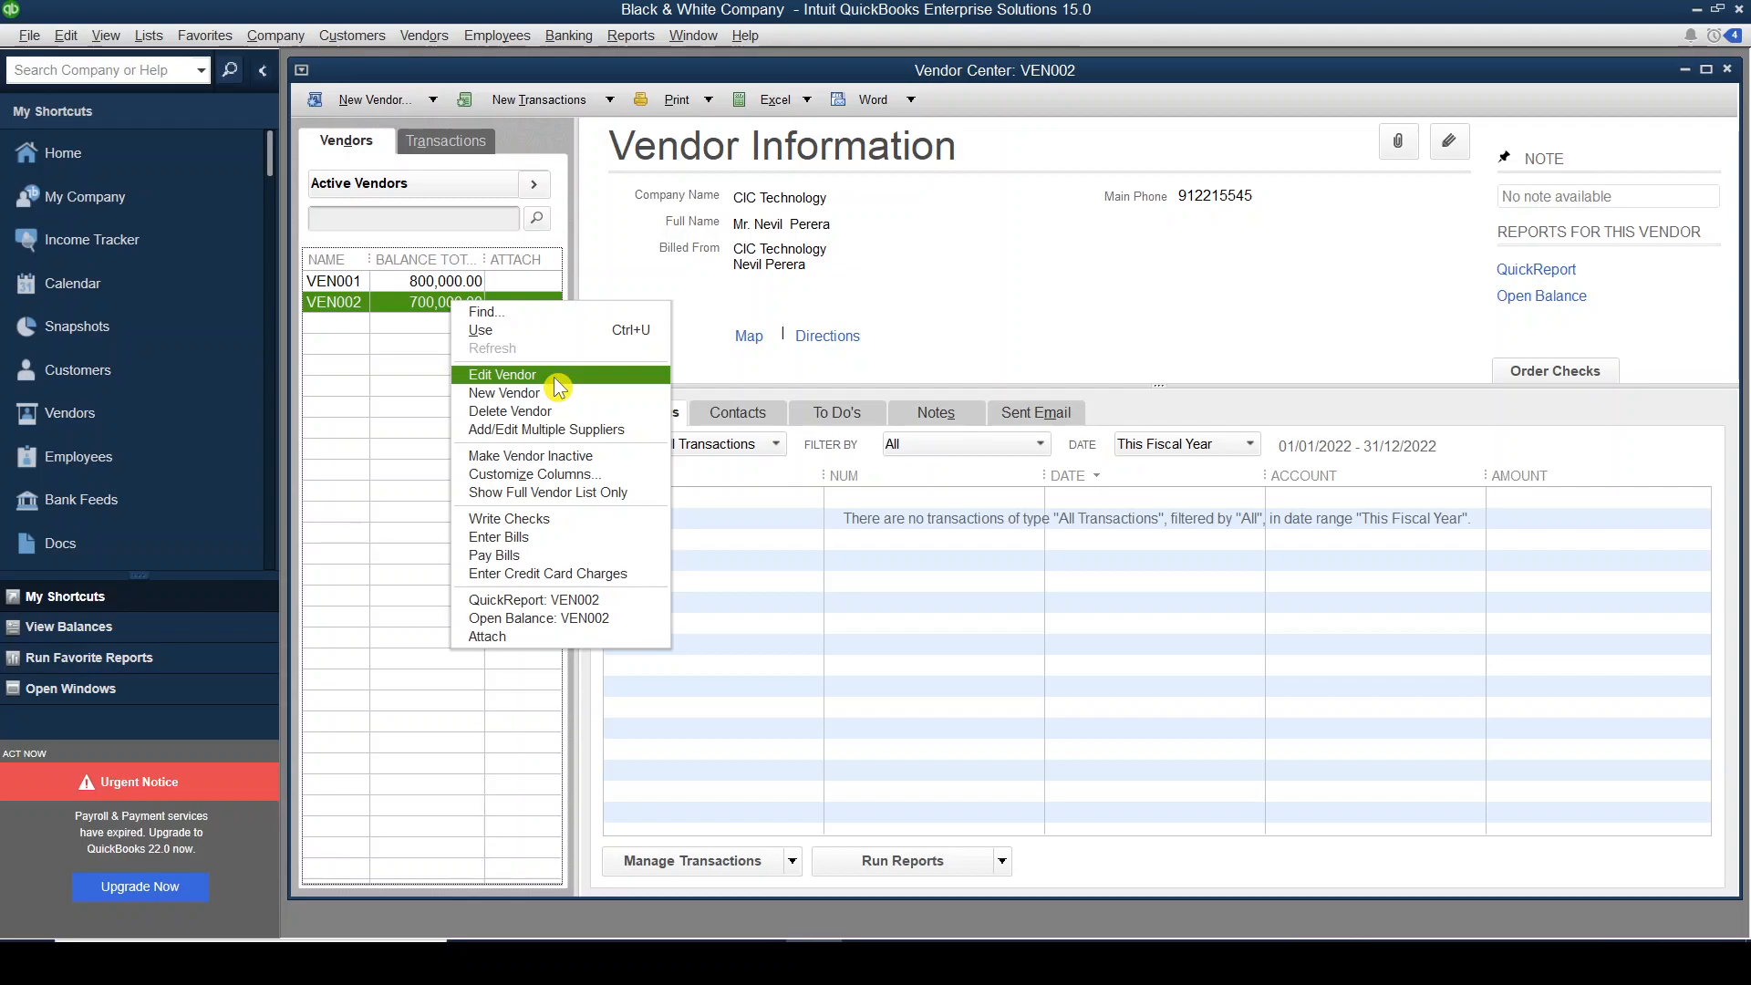
pyautogui.click(554, 375)
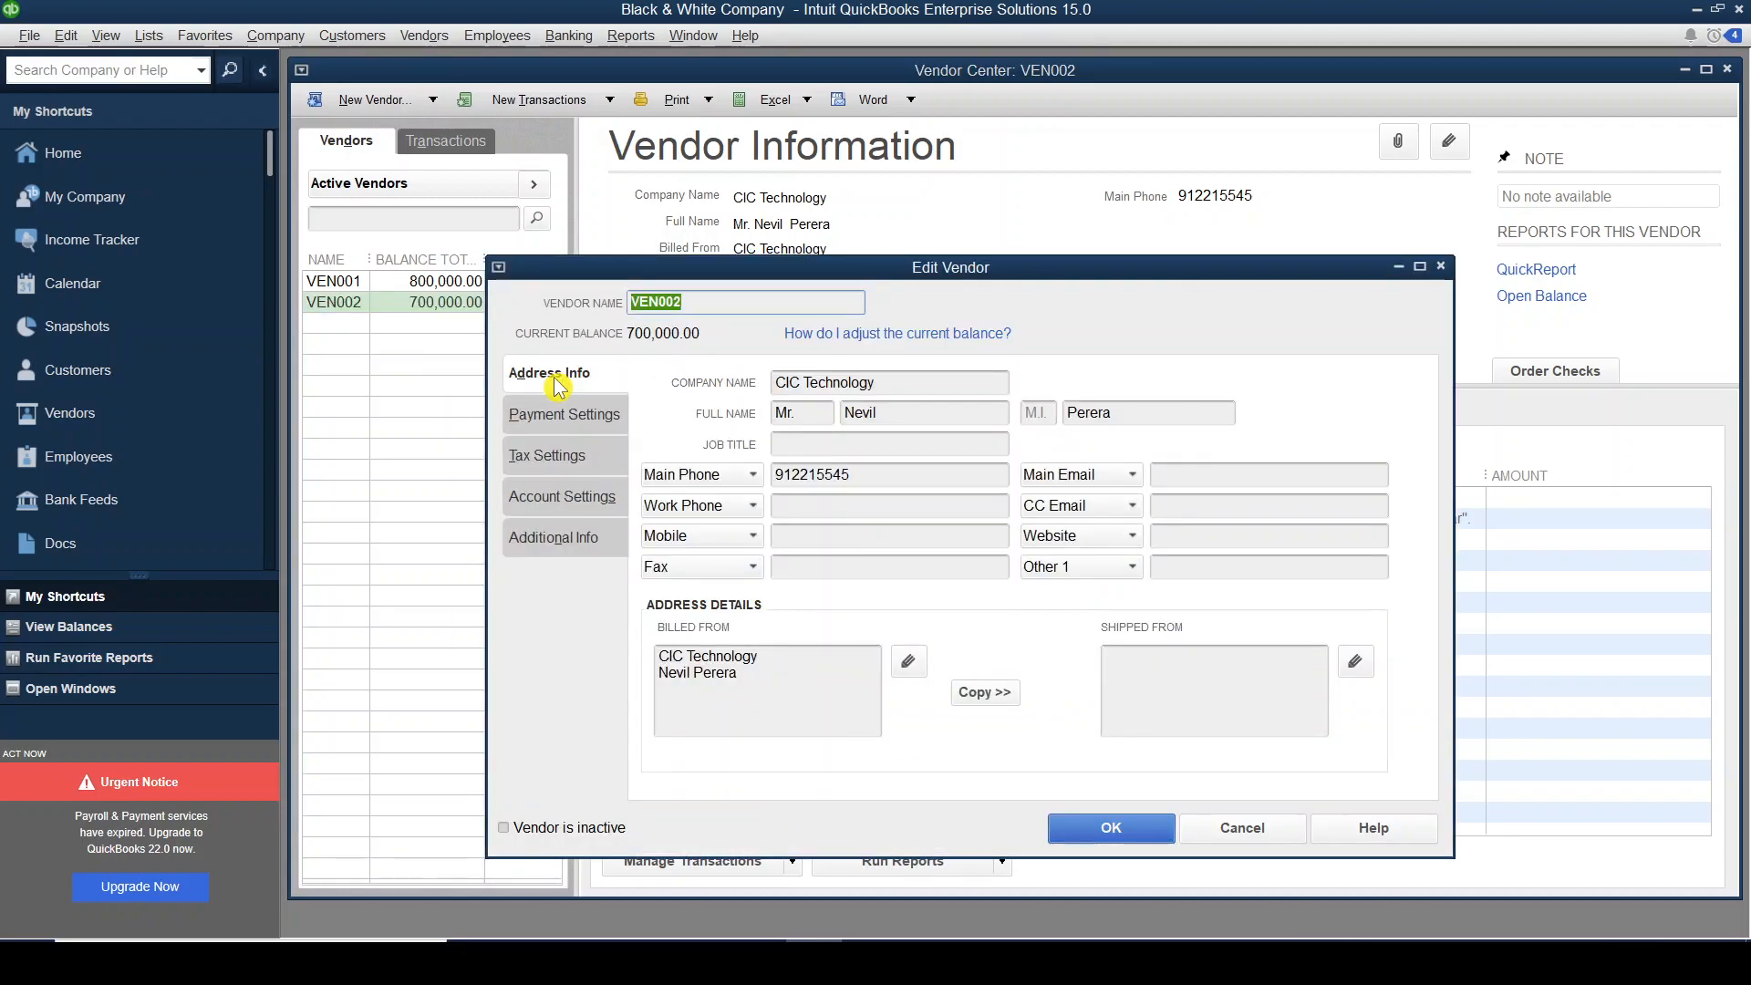
pyautogui.doubleClick(842, 415)
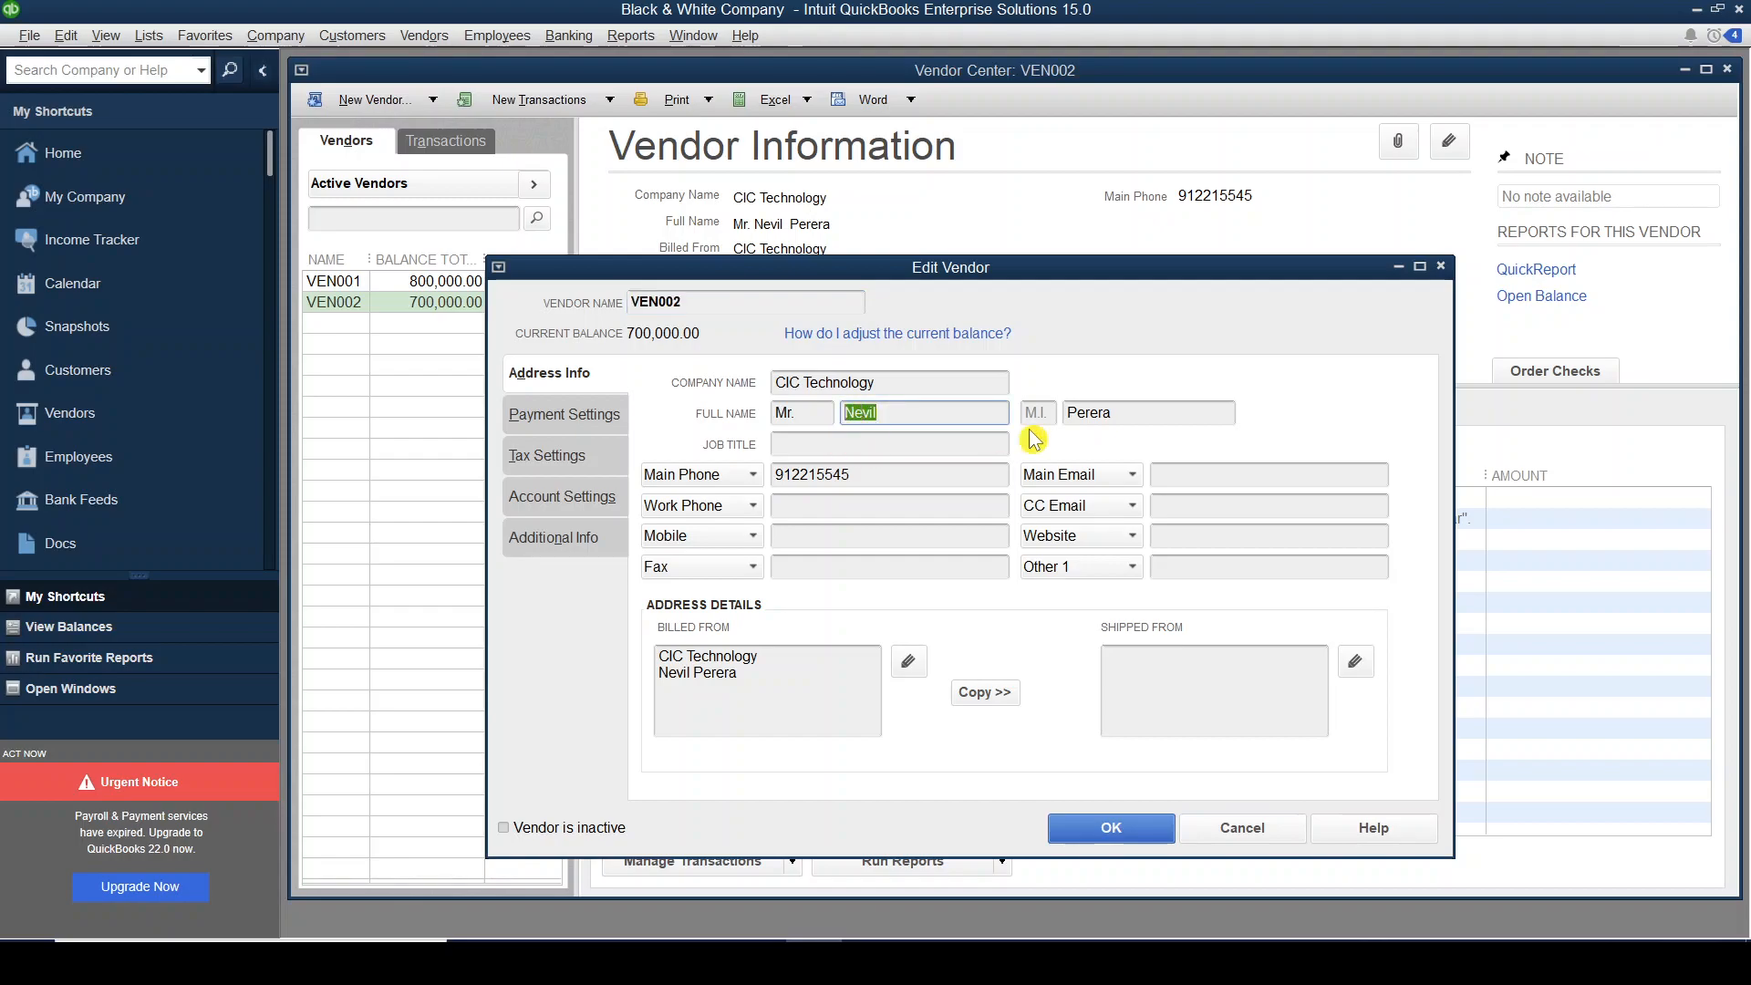
pyautogui.moveTo(1114, 414); pyautogui.dragTo(1066, 415)
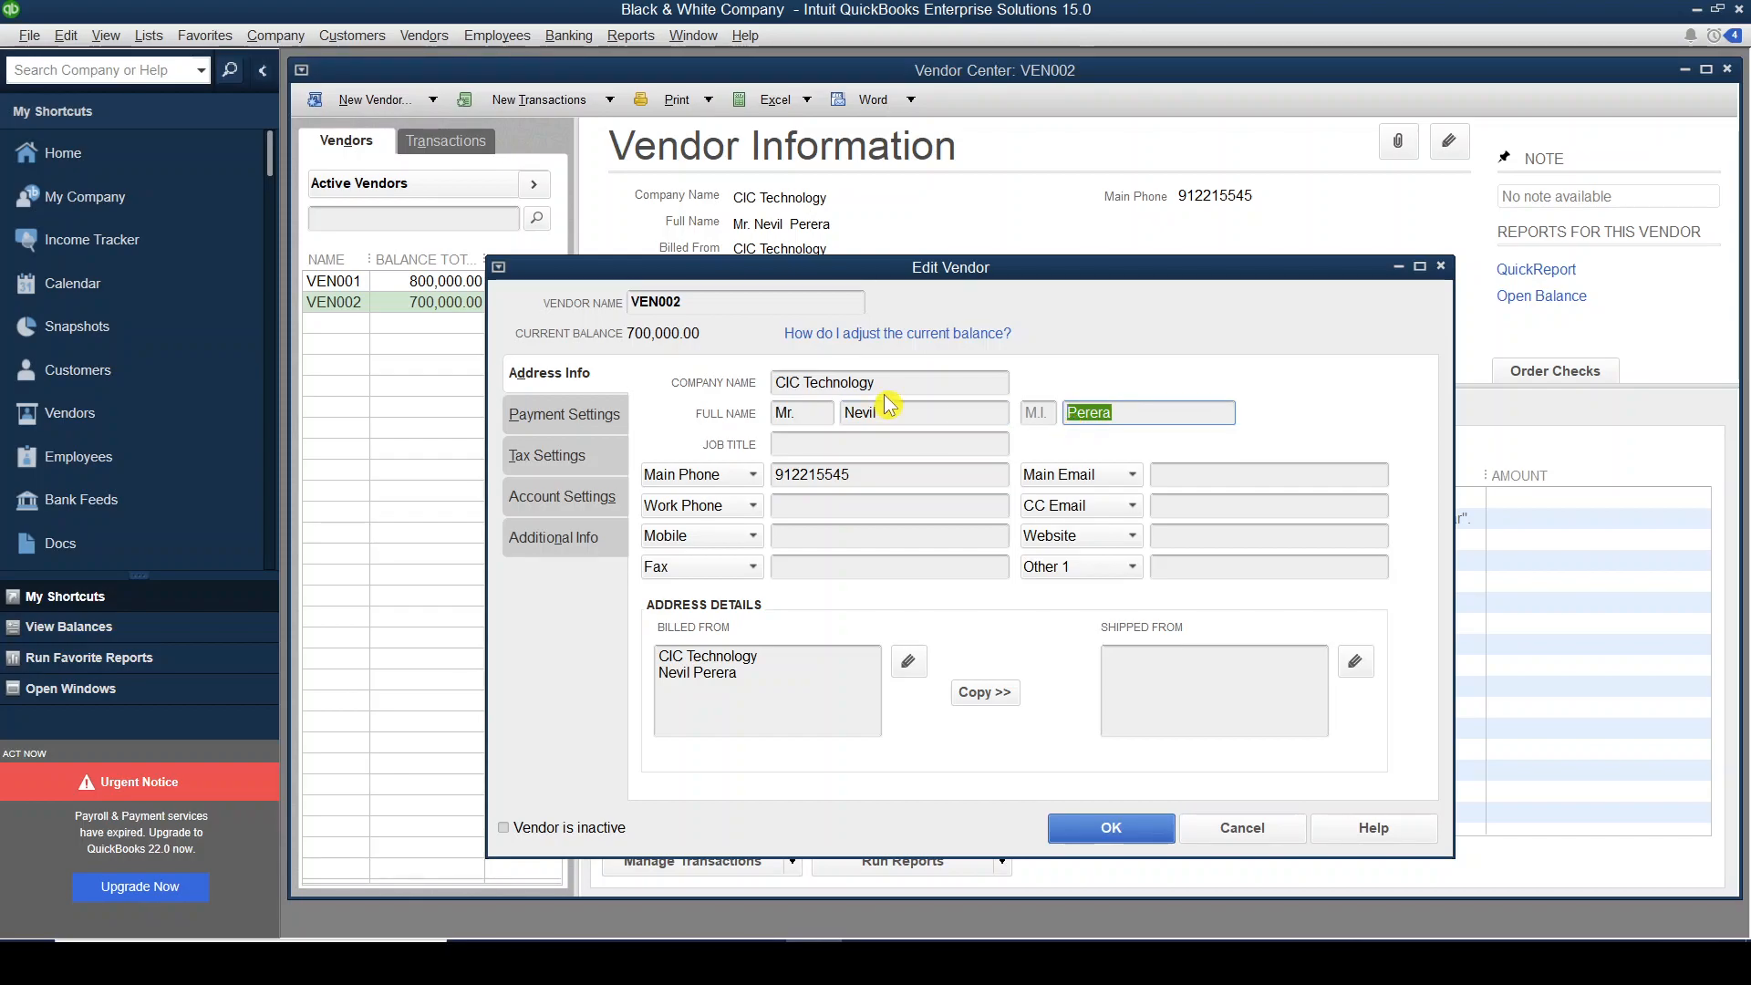
pyautogui.click(1092, 828)
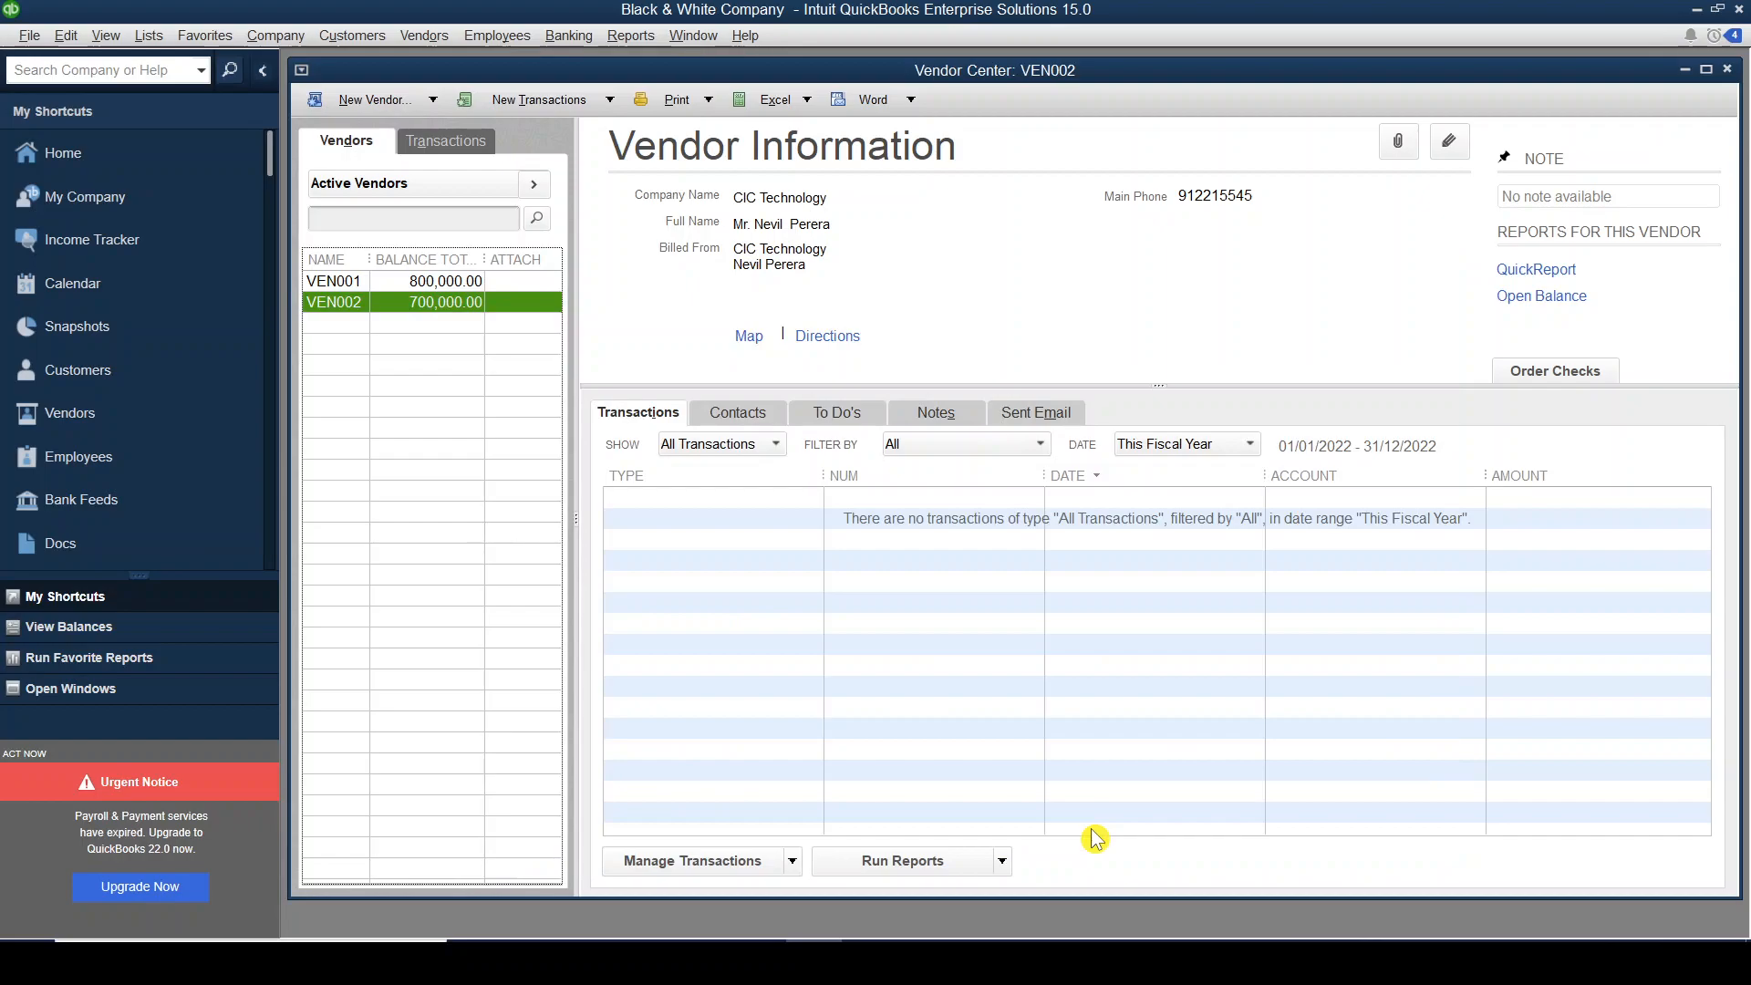